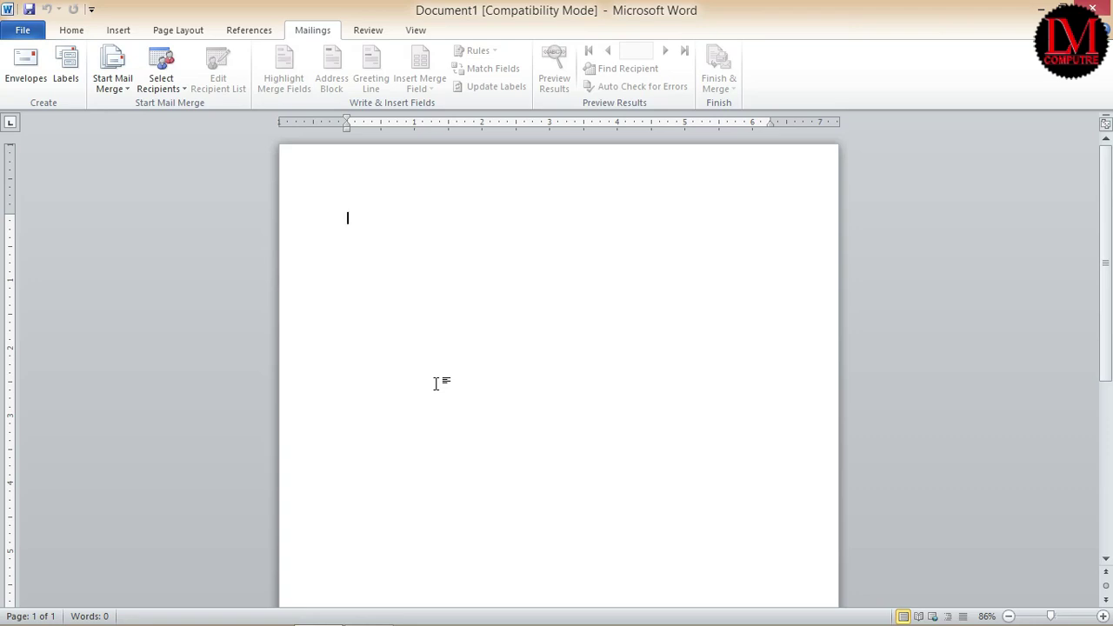
- Open Appointment Letter1 from the recent documents list
left_click(22, 29)
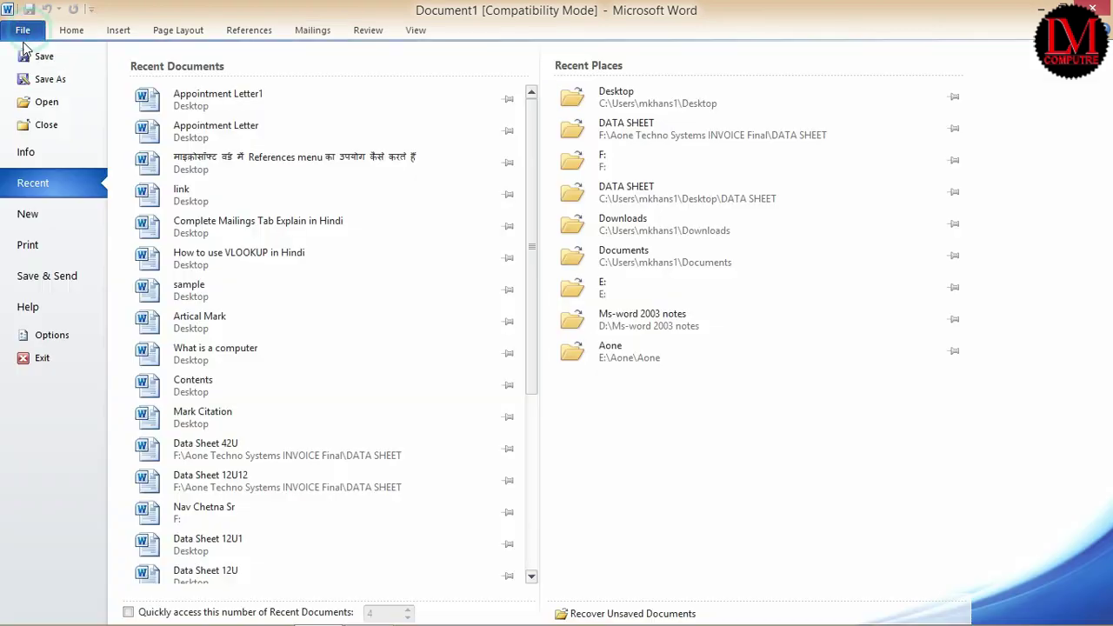
left_click(233, 103)
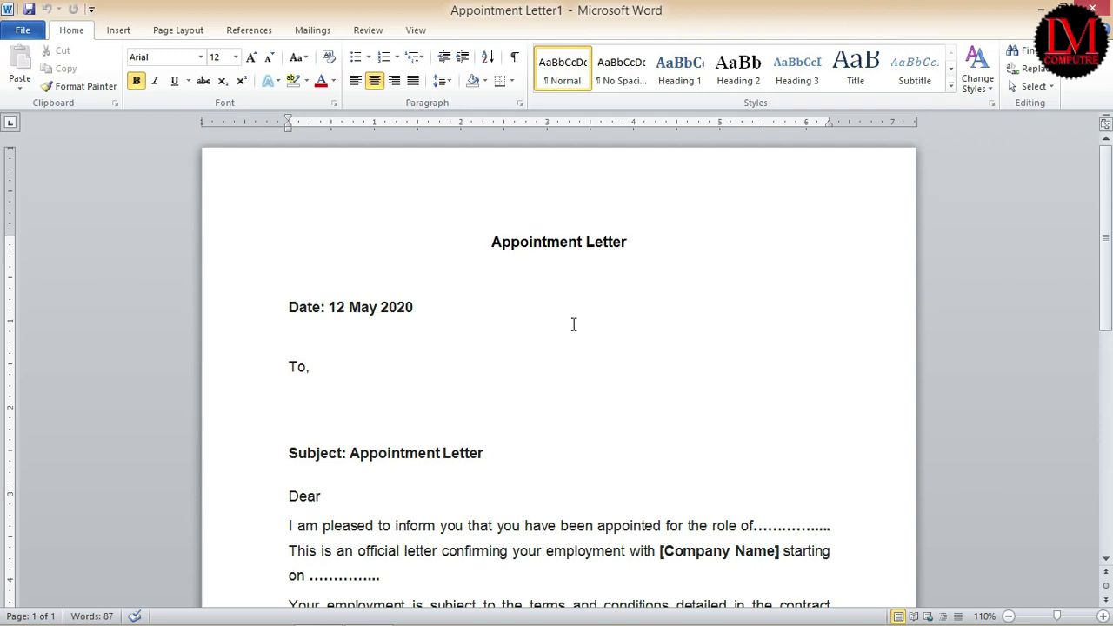
scroll(573, 327, "down", 1)
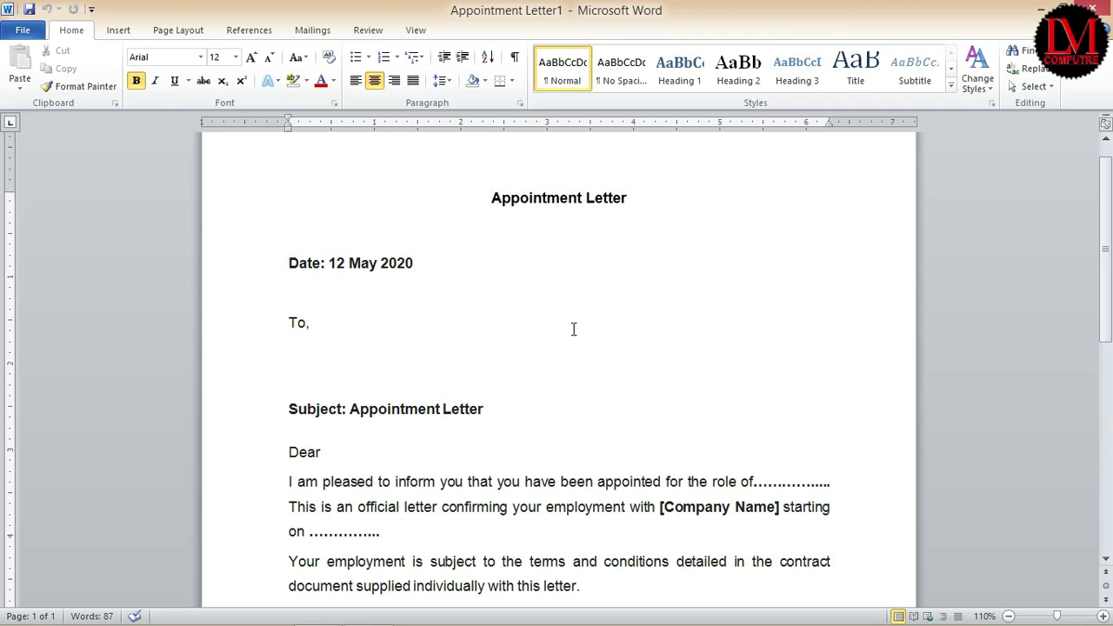
scroll(473, 341, "down", 2)
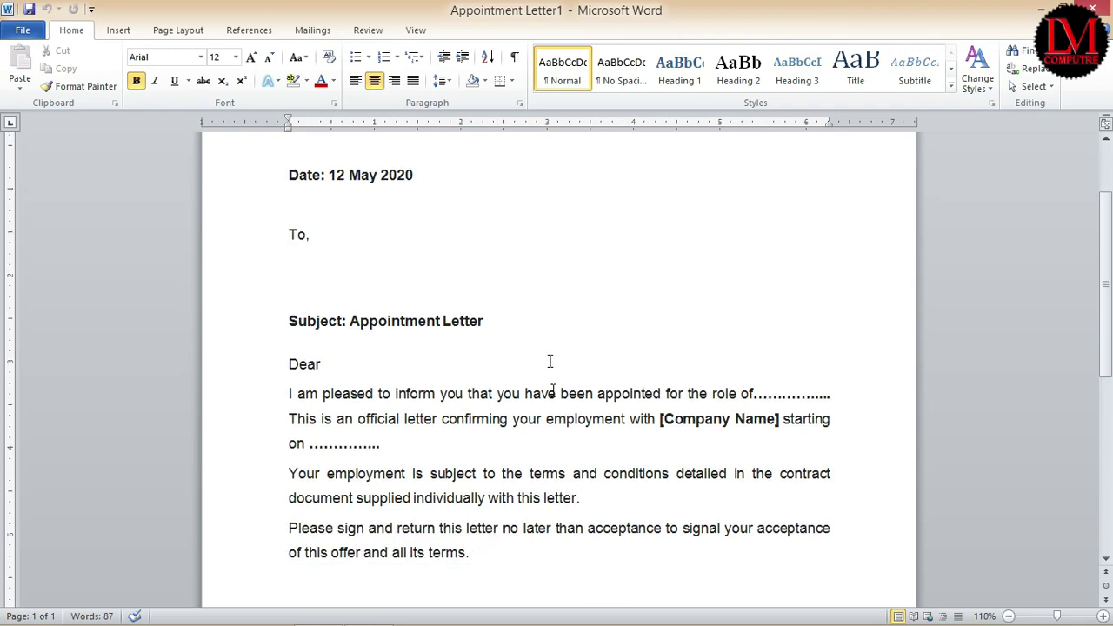
left_click(588, 332)
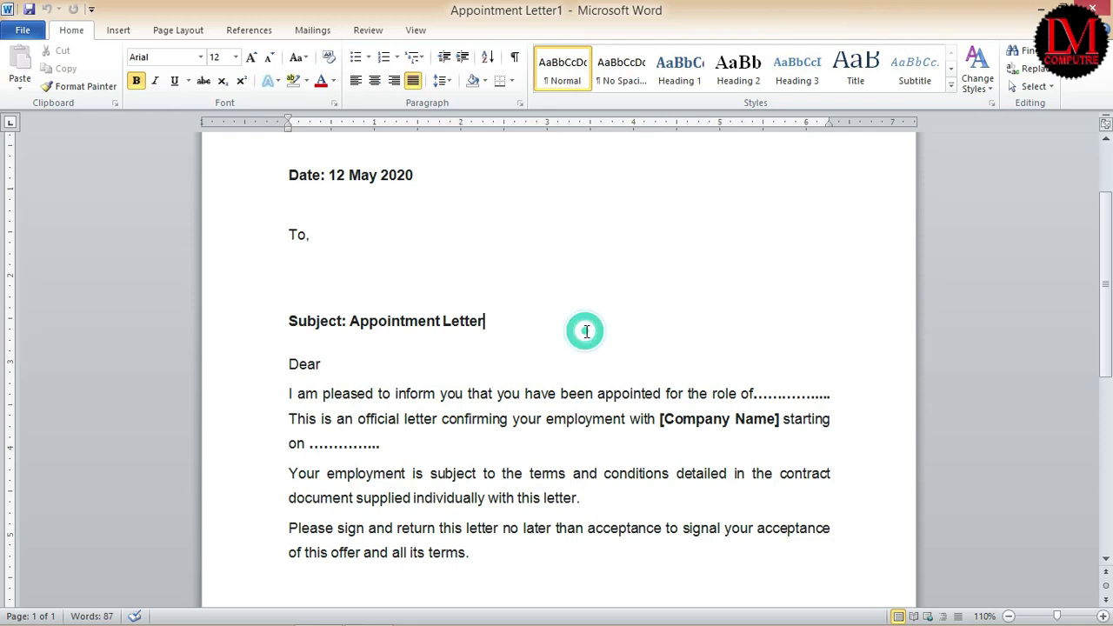
left_click(316, 264)
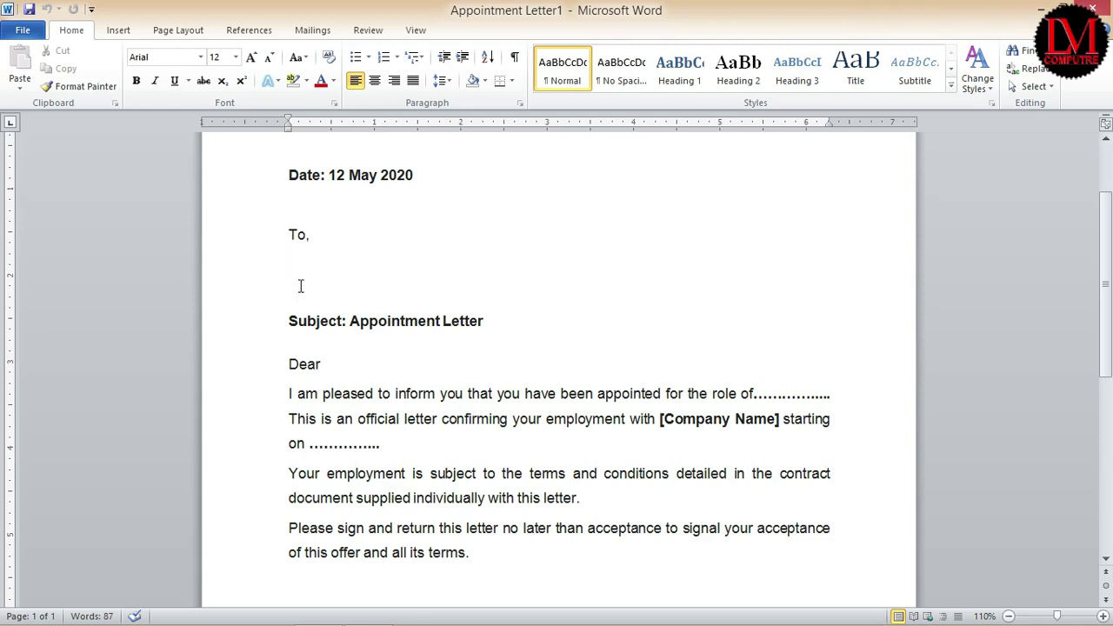
left_click(348, 364)
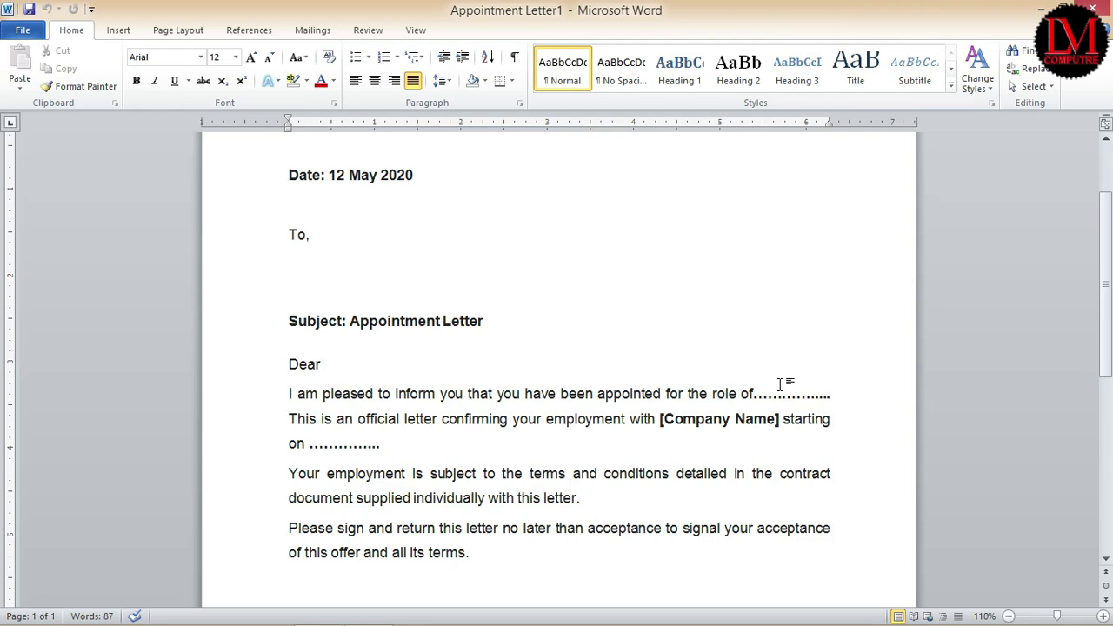
left_click_drag(765, 396, 818, 396)
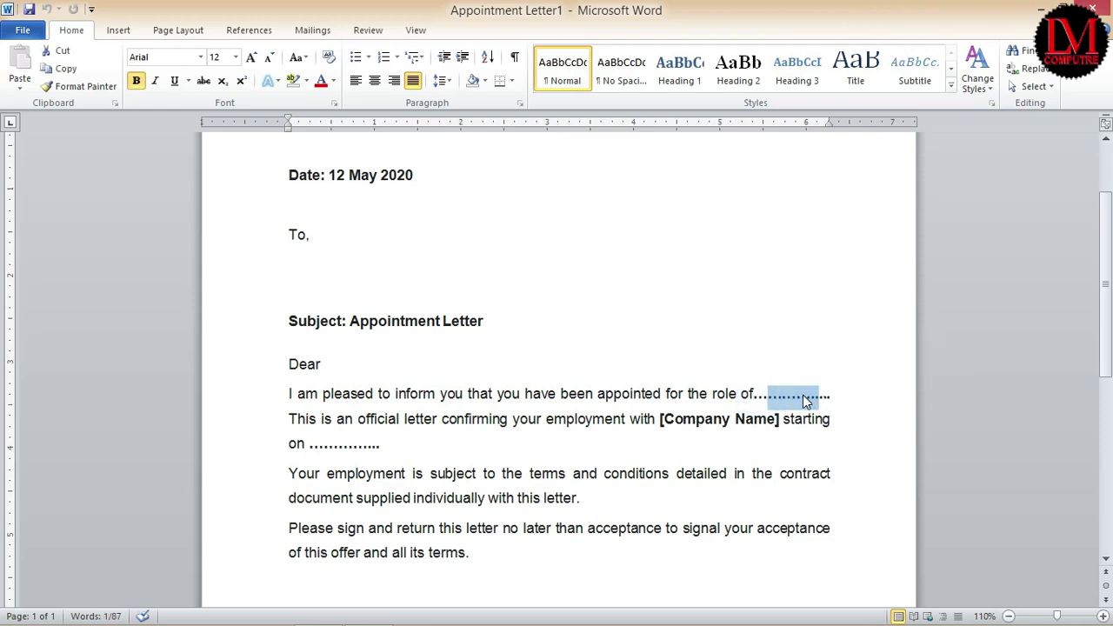
mouse_move(803, 396)
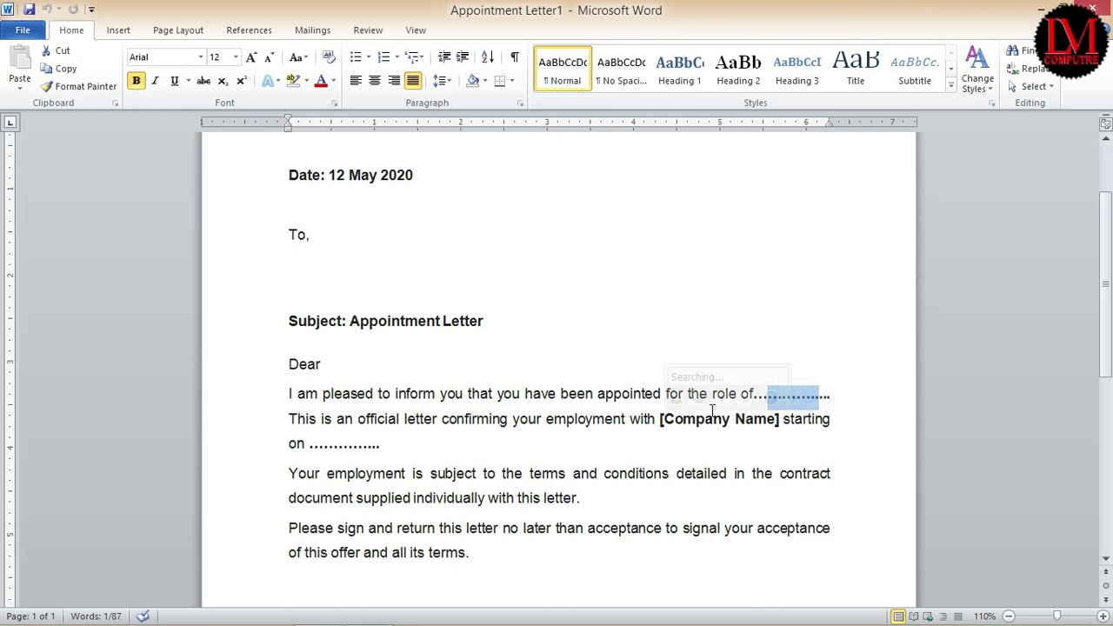
left_click(311, 443)
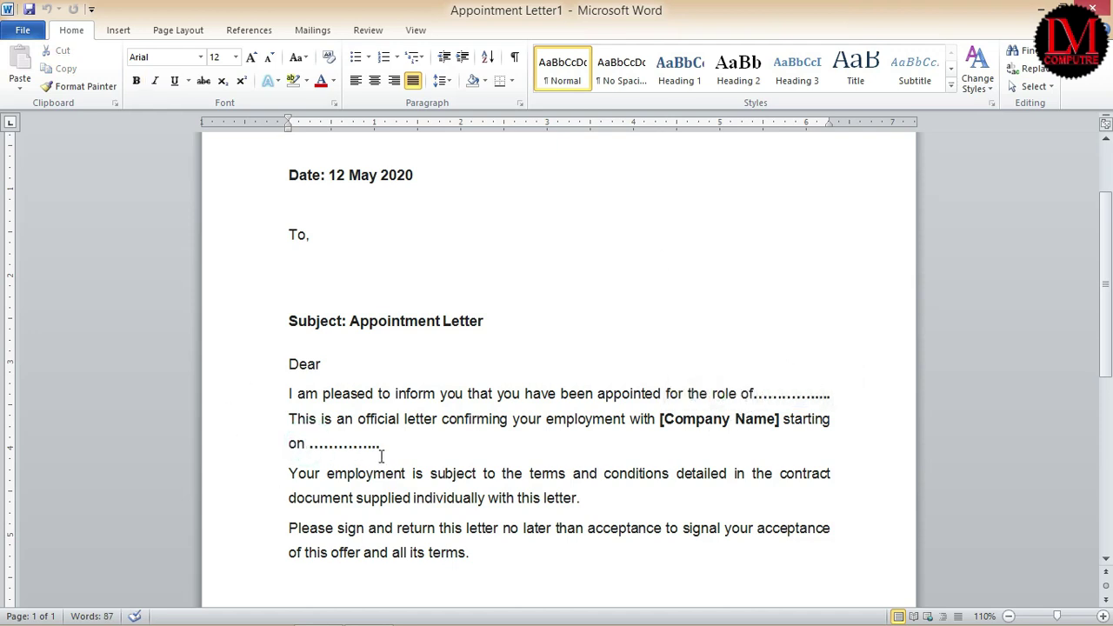
scroll(389, 444, "down", 2)
scroll(389, 445, "down", 1)
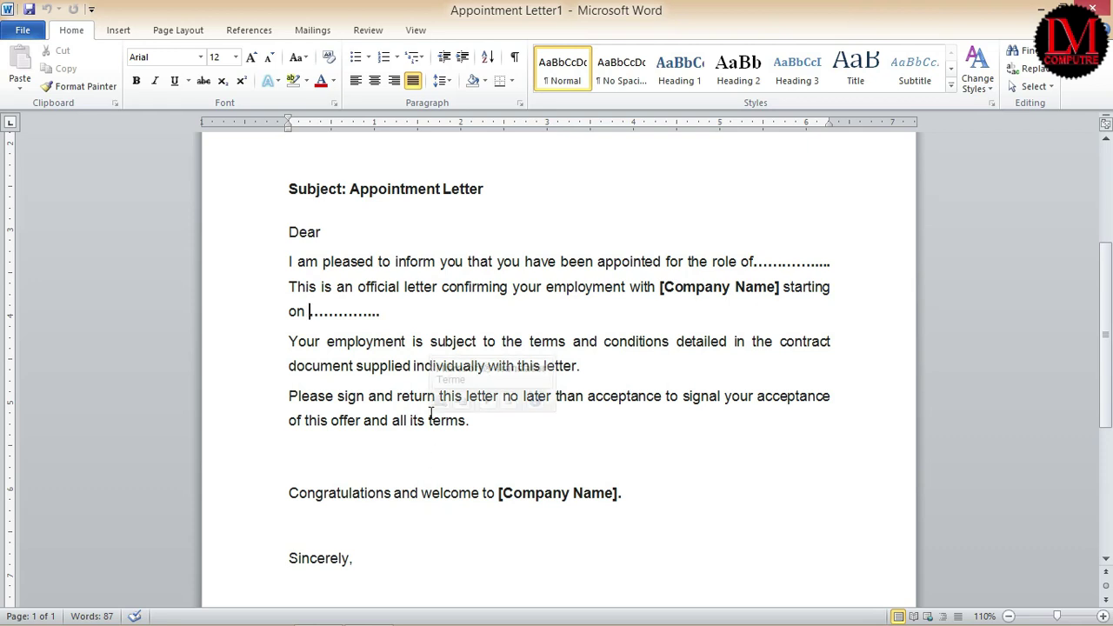
left_click(562, 323)
scroll(562, 327, "up", 1)
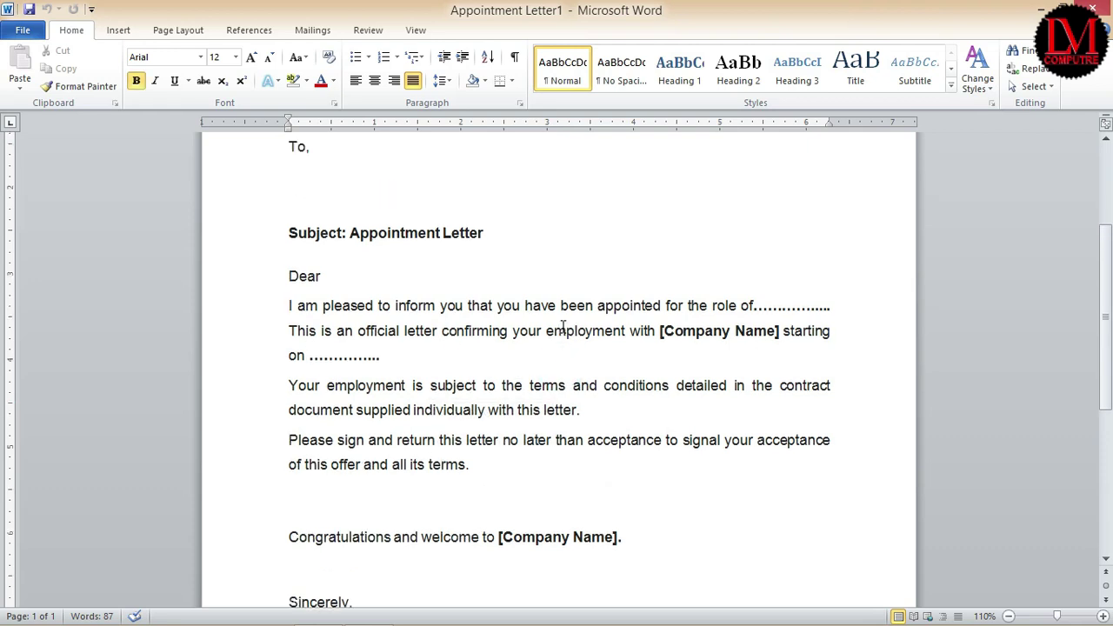
scroll(563, 327, "up", 2)
scroll(563, 327, "up", 2)
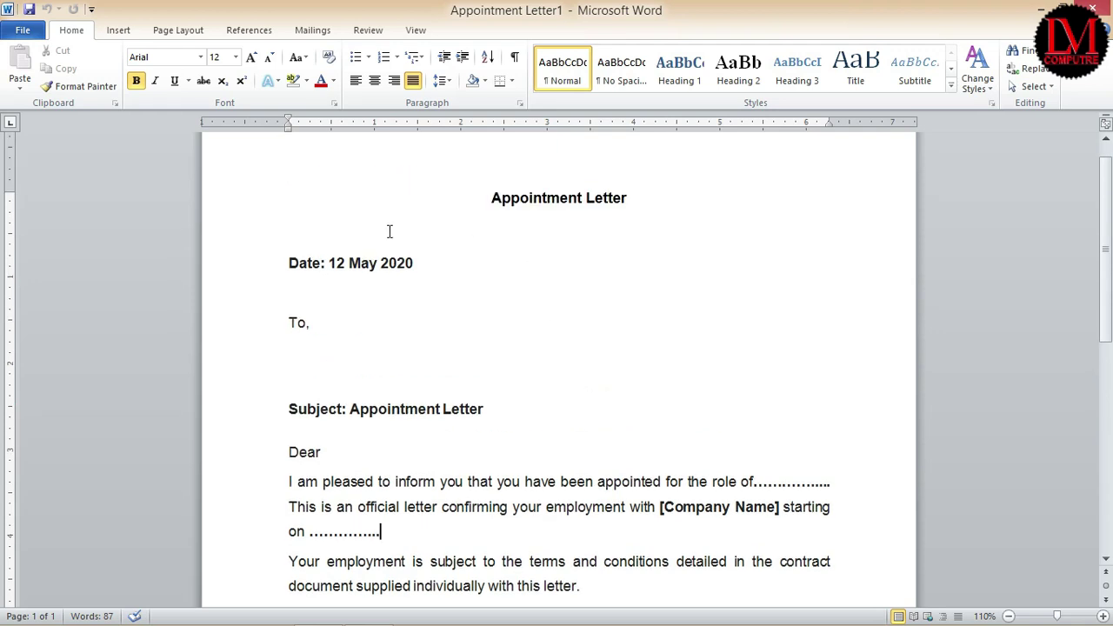
left_click(318, 330)
key("Down")
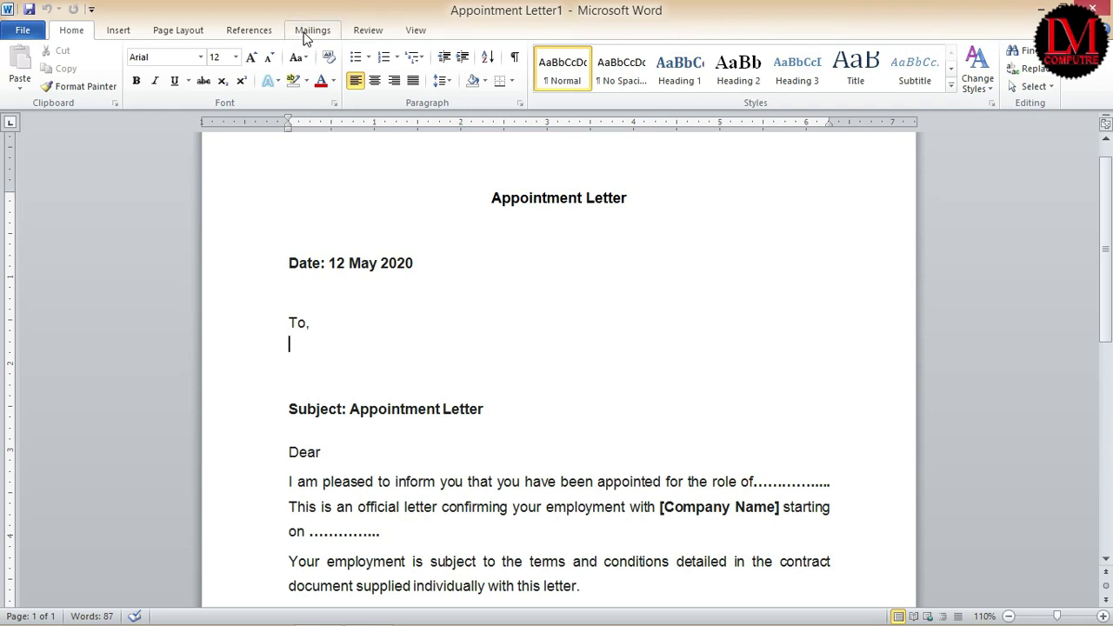
- Start a Letters mail merge on Appointment Letter1, then minimize Word to the desktop
left_click(306, 34)
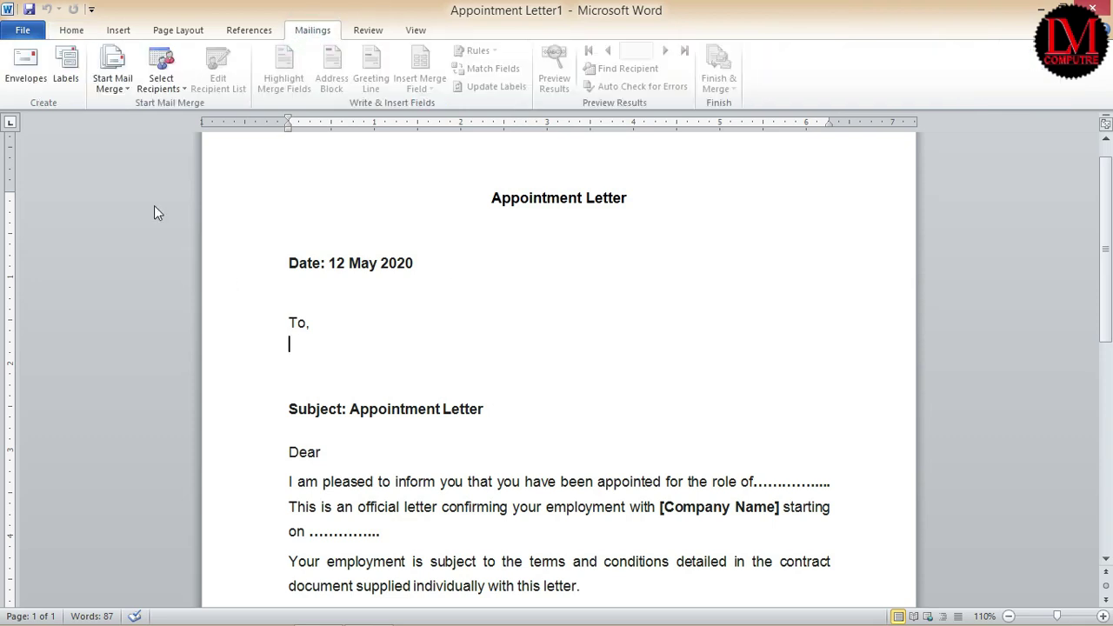
left_click(115, 93)
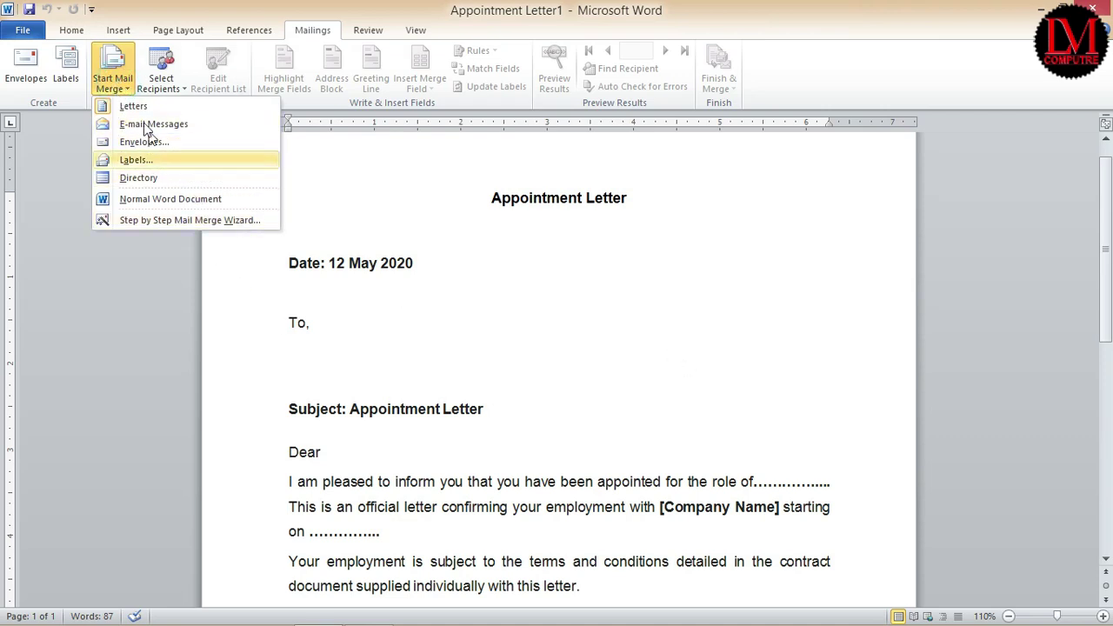
left_click(137, 110)
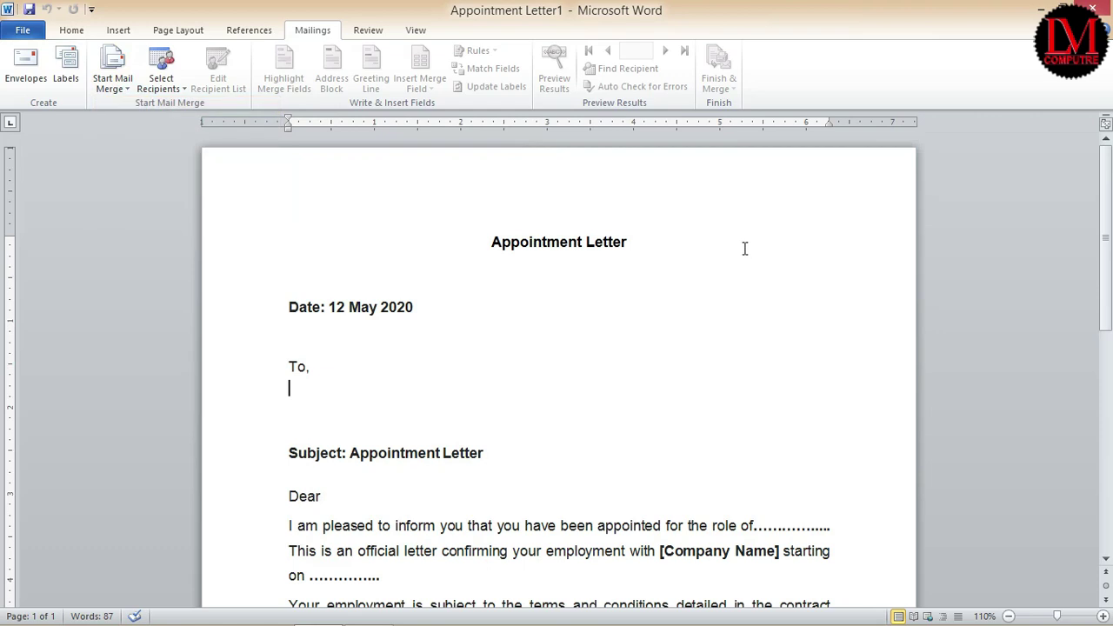
left_click(178, 94)
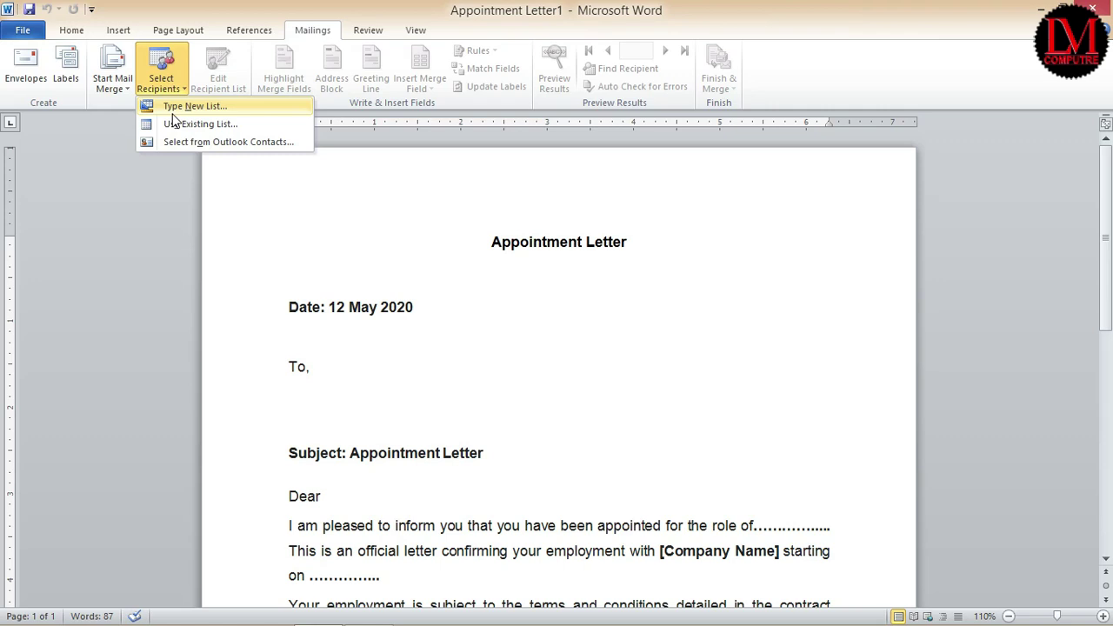
left_click(1041, 10)
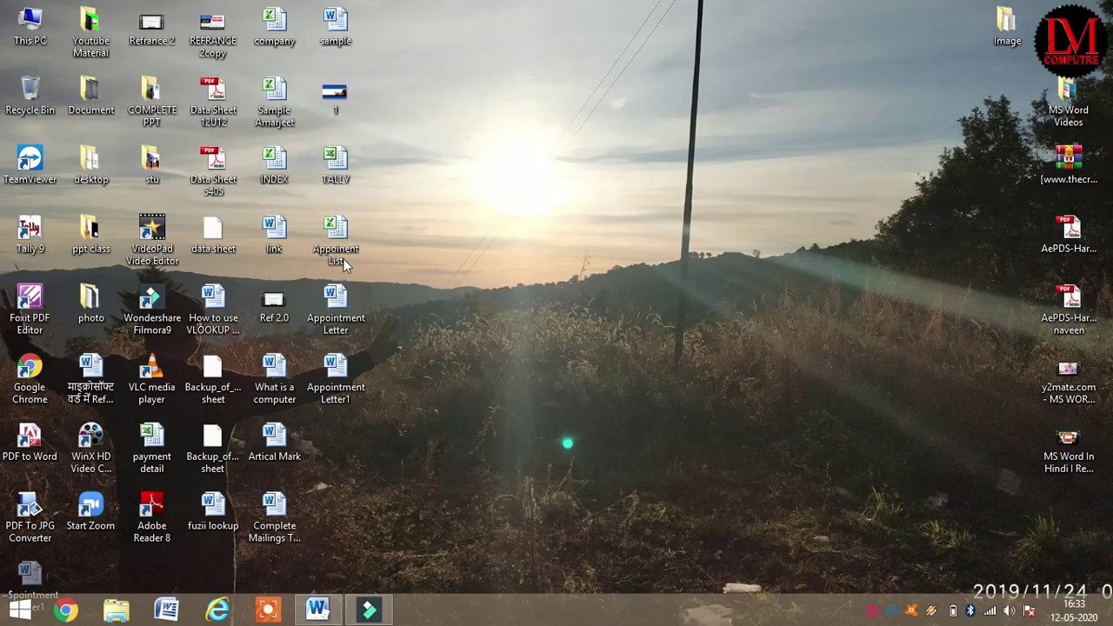
- Open the Appoinent List workbook and review its Joining Date through State columns
double_click(338, 229)
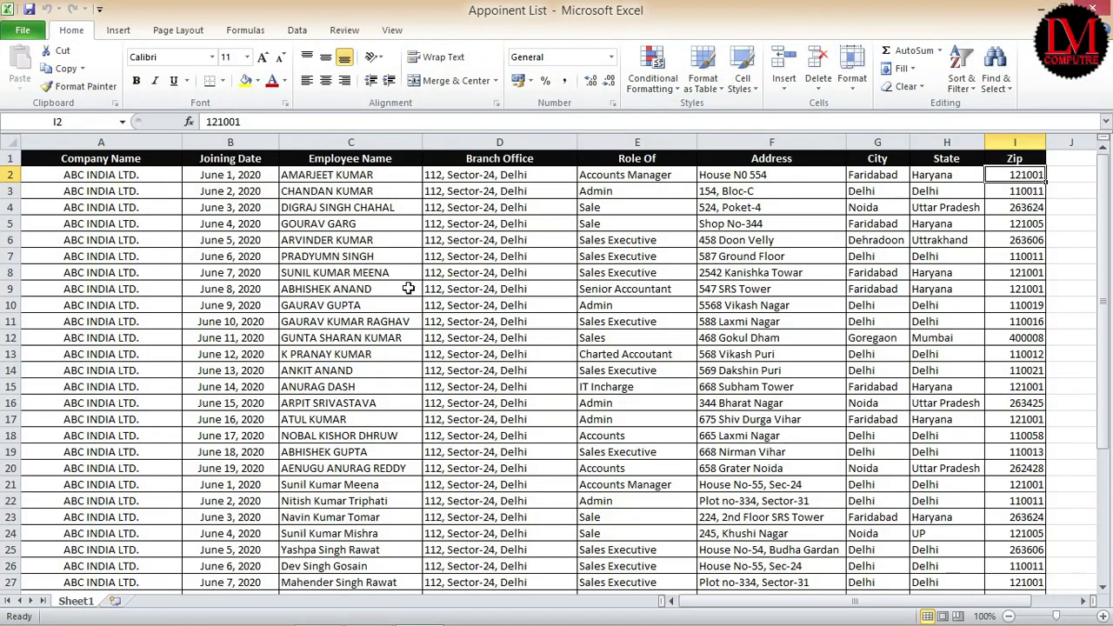
left_click(131, 188)
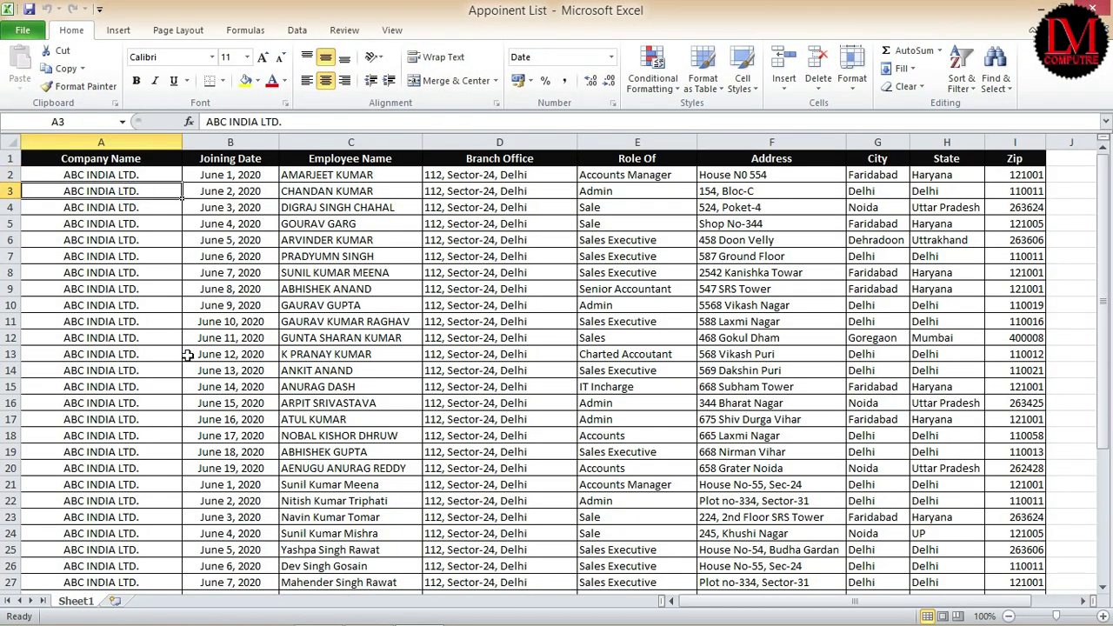
left_click_drag(245, 176, 229, 321)
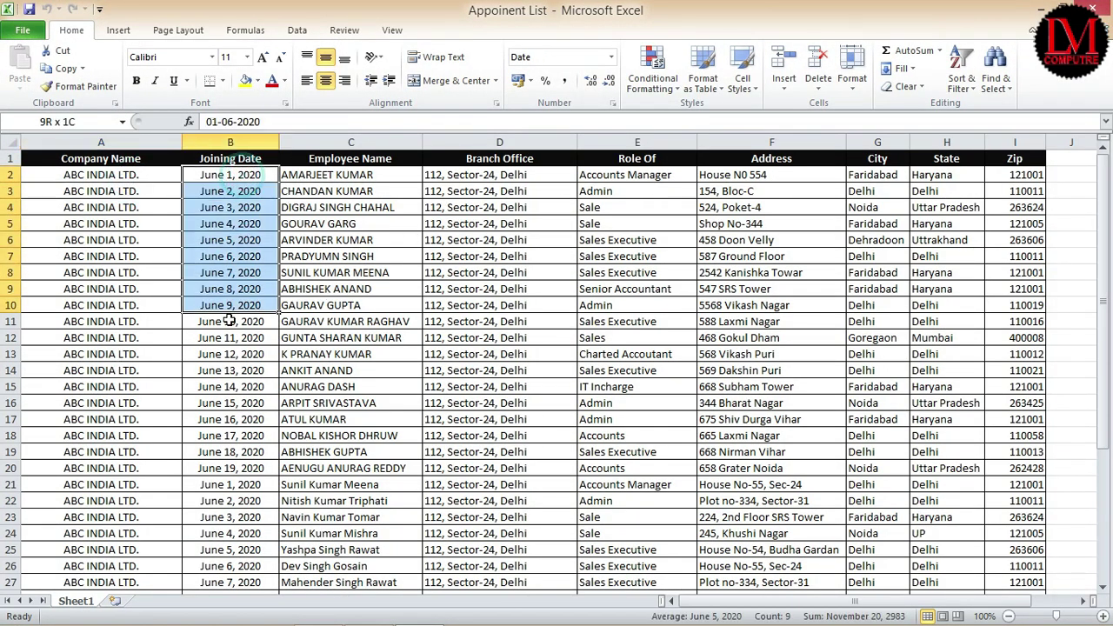
left_click_drag(339, 177, 339, 374)
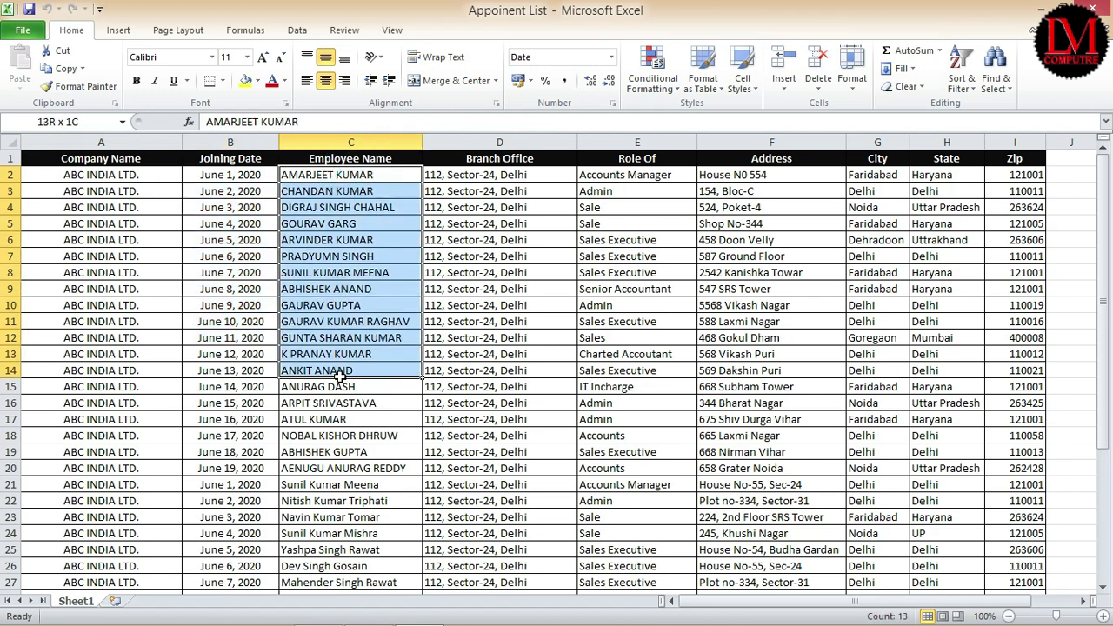
left_click_drag(474, 175, 479, 396)
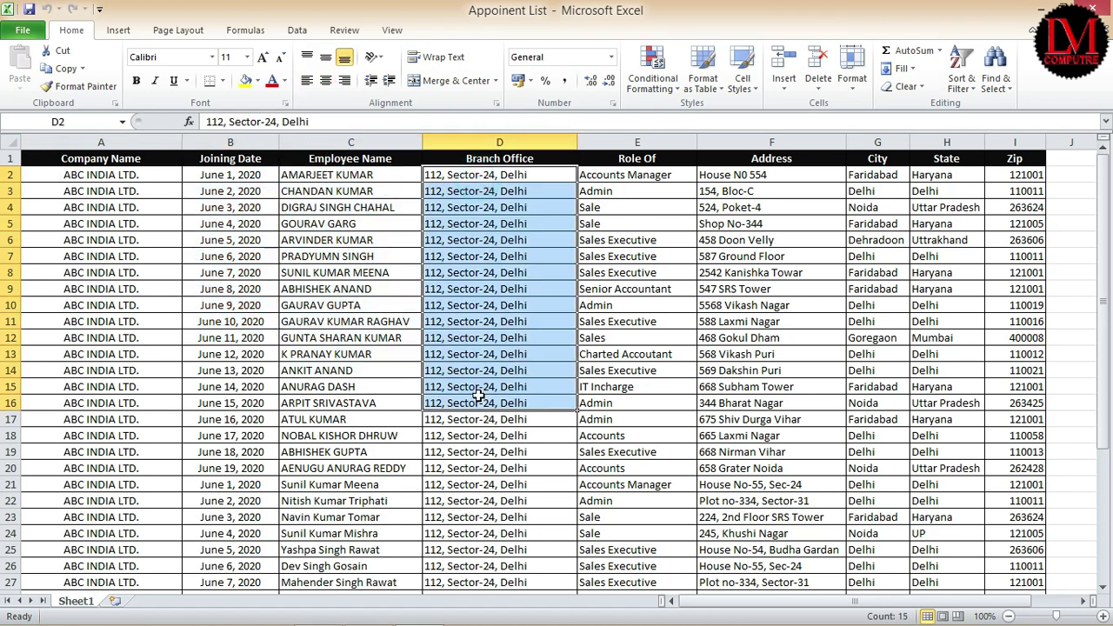
left_click_drag(630, 176, 635, 348)
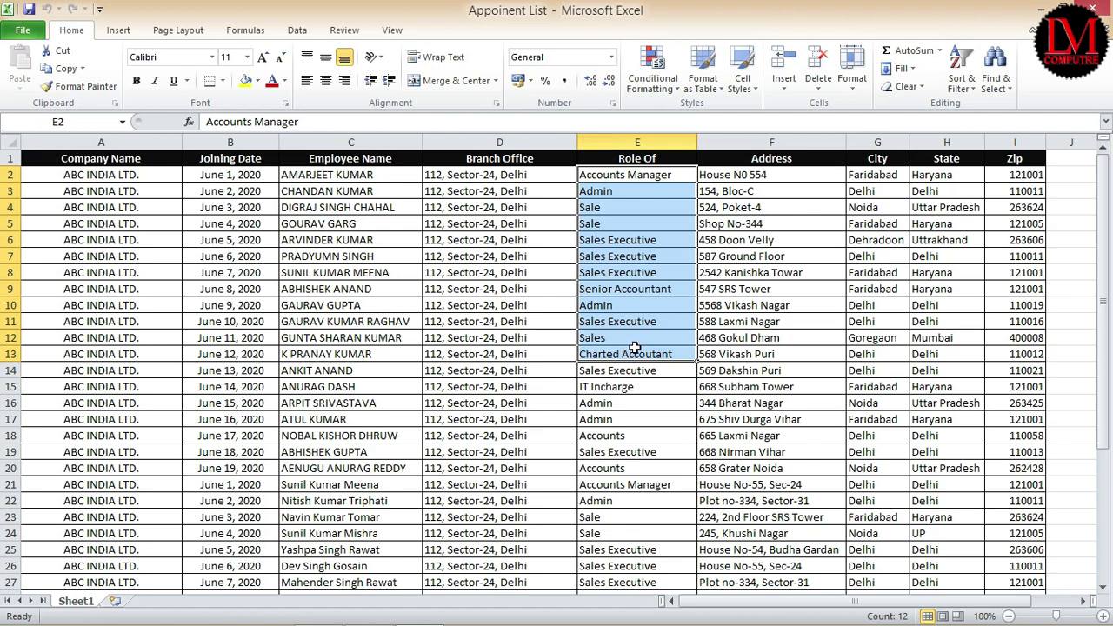
left_click_drag(741, 174, 759, 337)
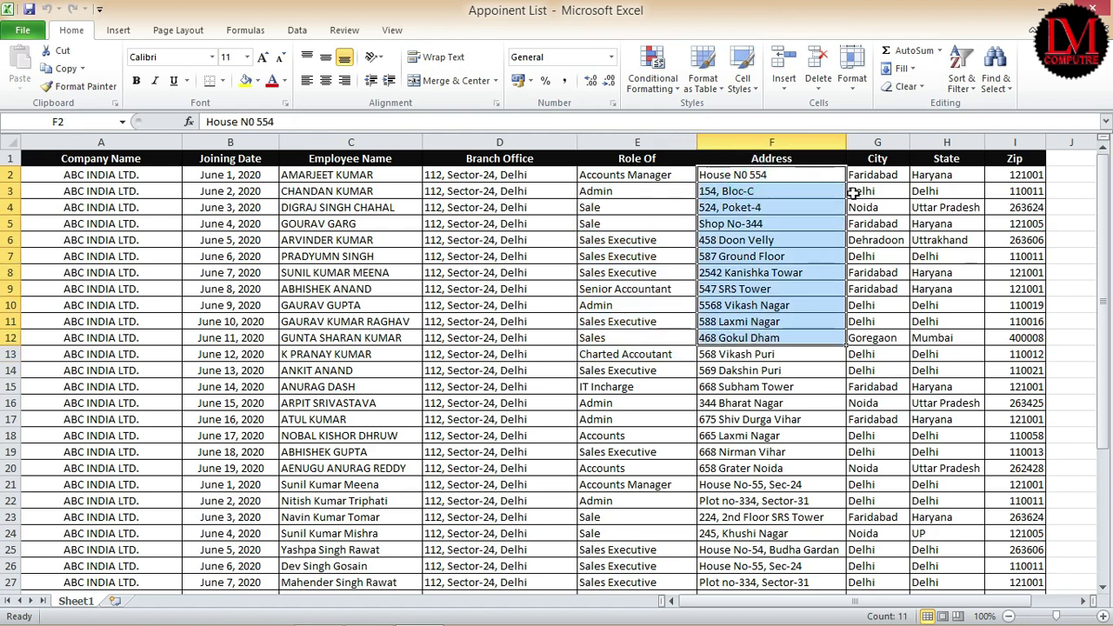
left_click_drag(869, 175, 879, 321)
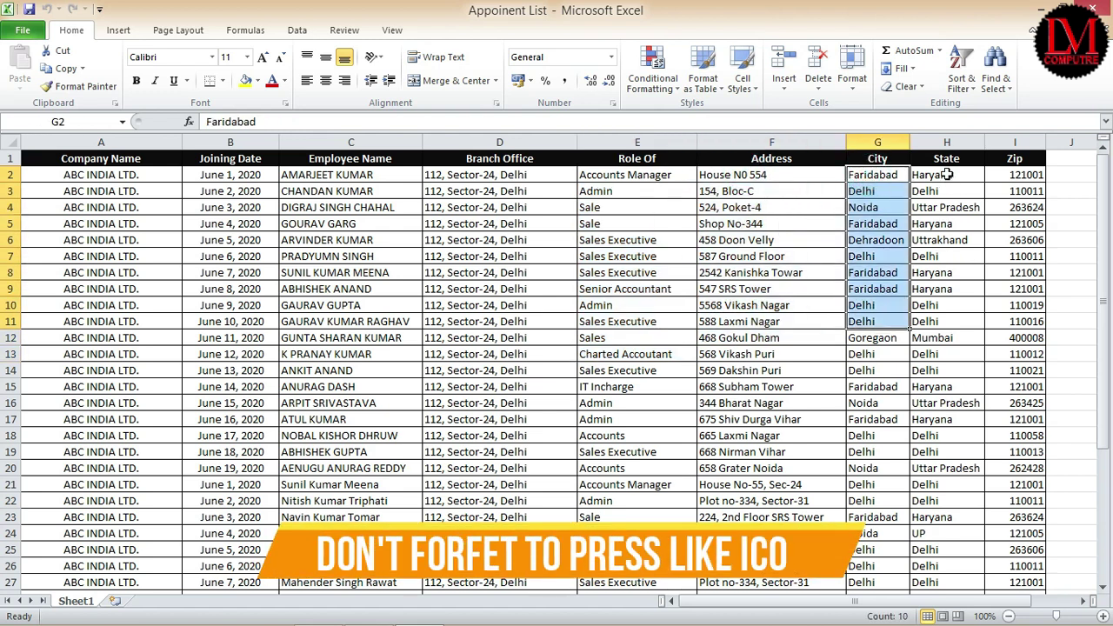
left_click_drag(947, 175, 948, 273)
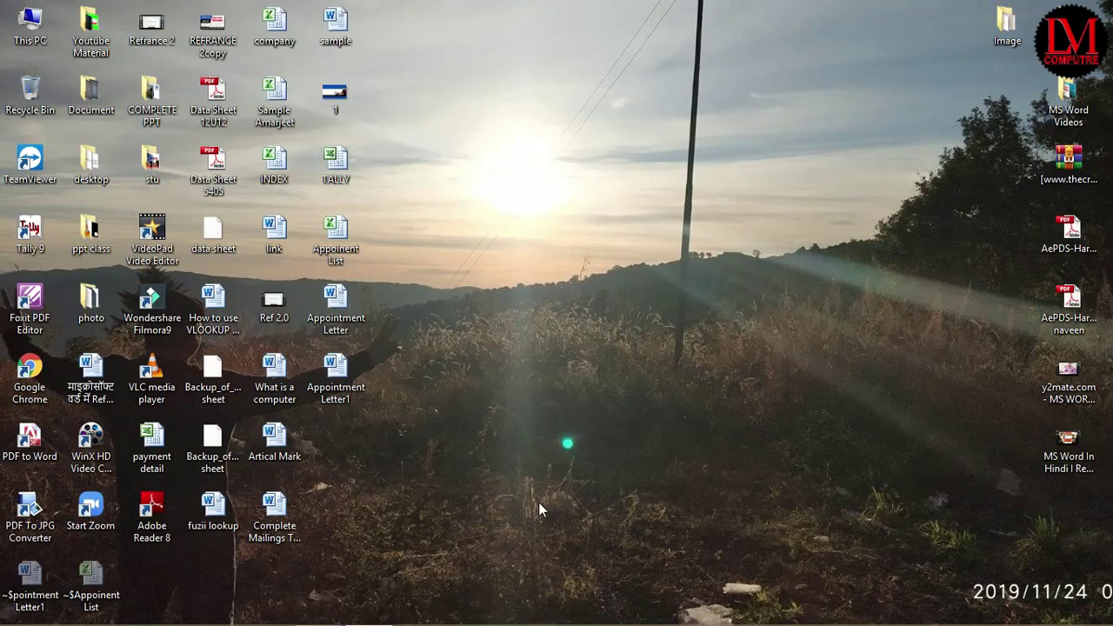
- Use Sheet1$ of the Desktop's Appoinent List workbook as the recipient list
left_click(318, 609)
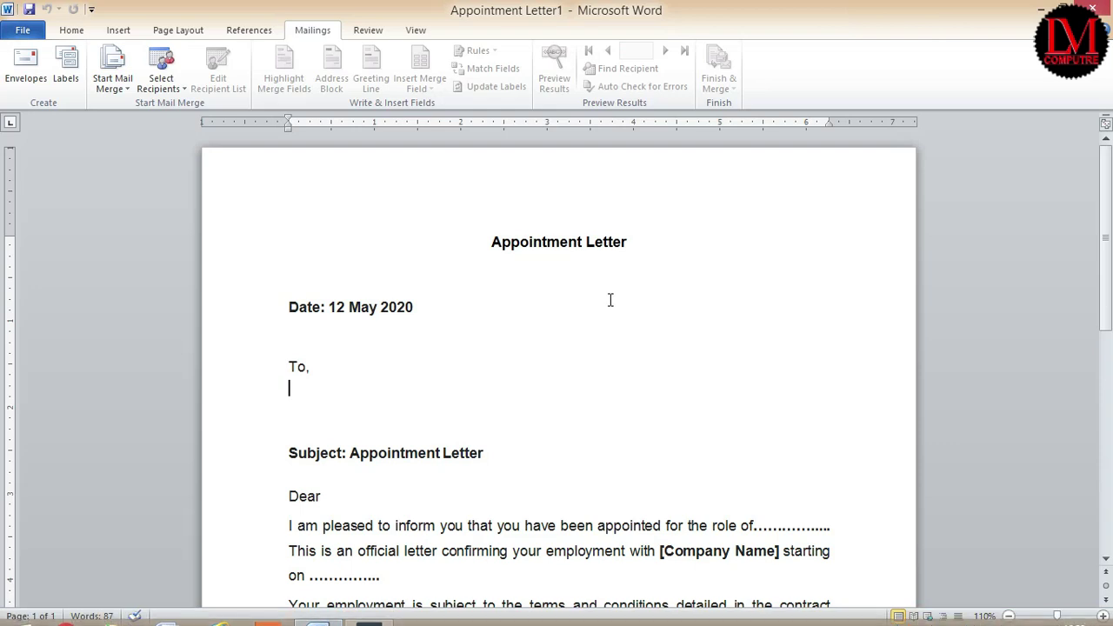
left_click(167, 90)
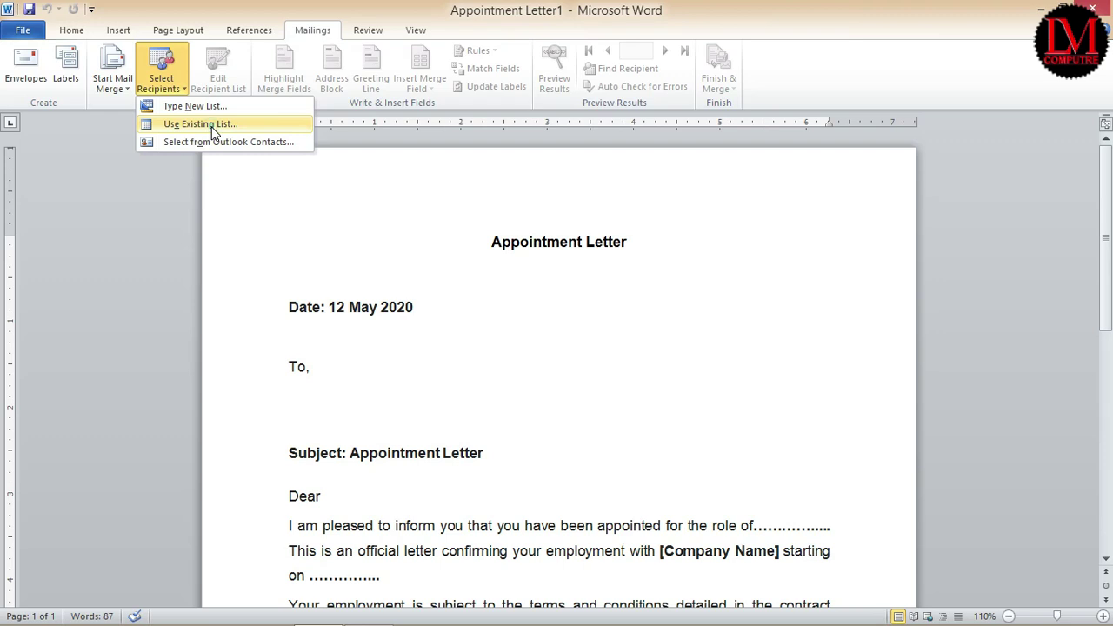
left_click(213, 129)
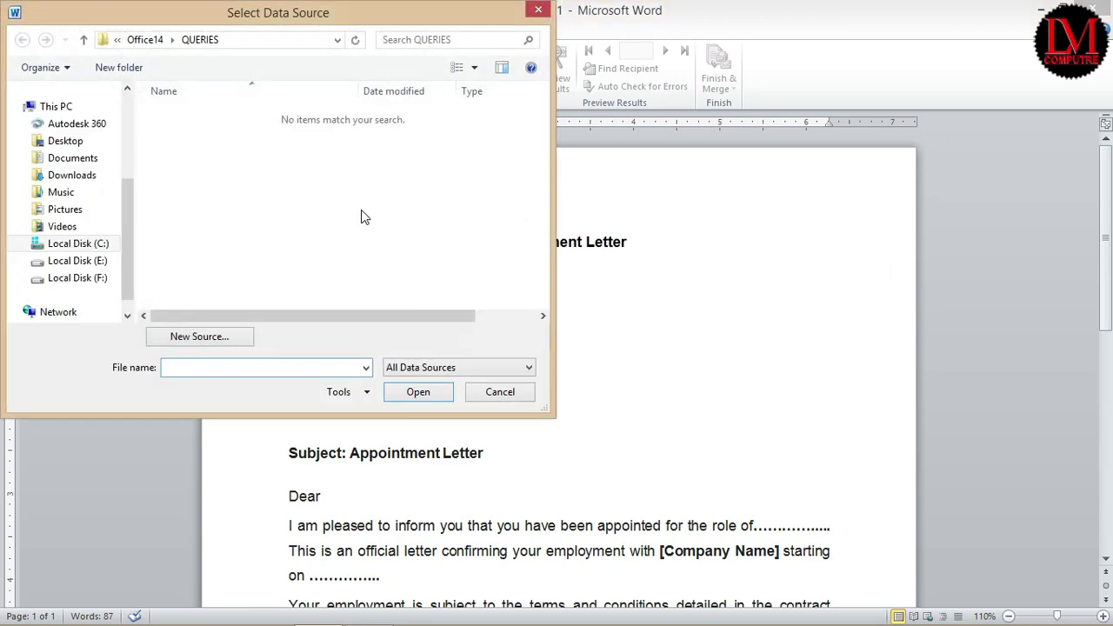
left_click(67, 142)
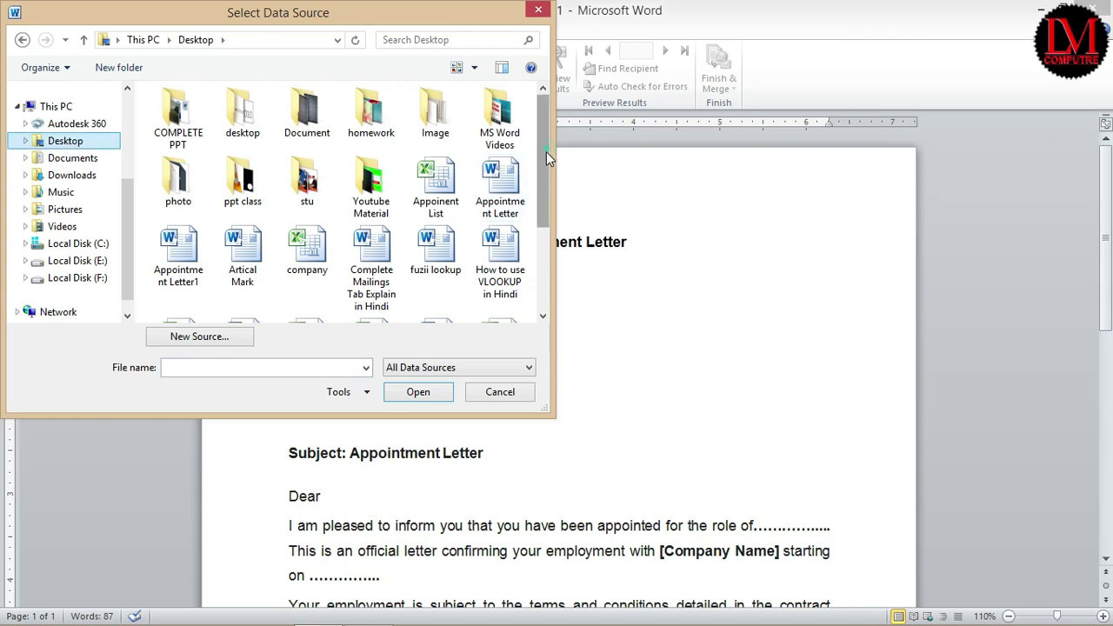
left_click_drag(546, 151, 544, 173)
left_click(435, 165)
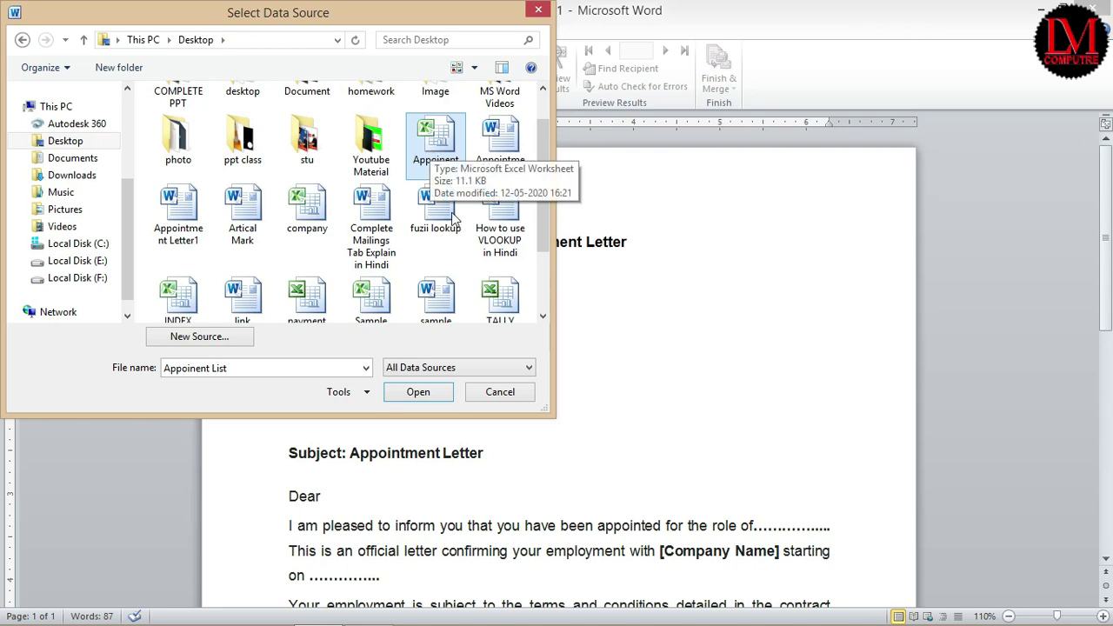
left_click(416, 392)
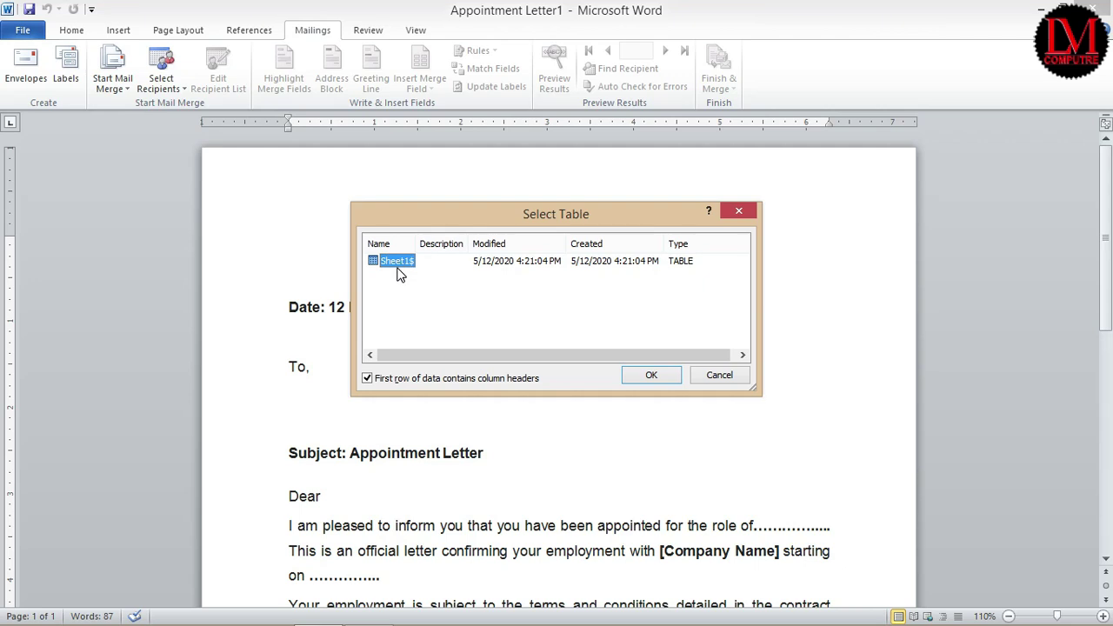
left_click(406, 263)
left_click(651, 375)
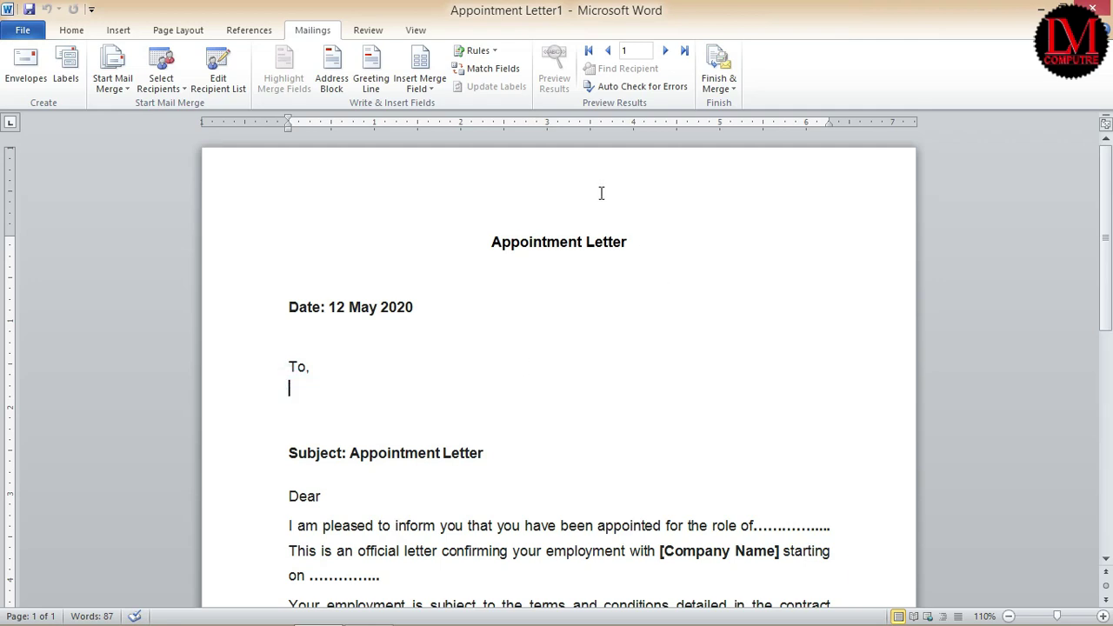
- Insert «Employee_Name», «Address», «City», «State» and «Zip» on separate lines under 'To,'
left_click(426, 91)
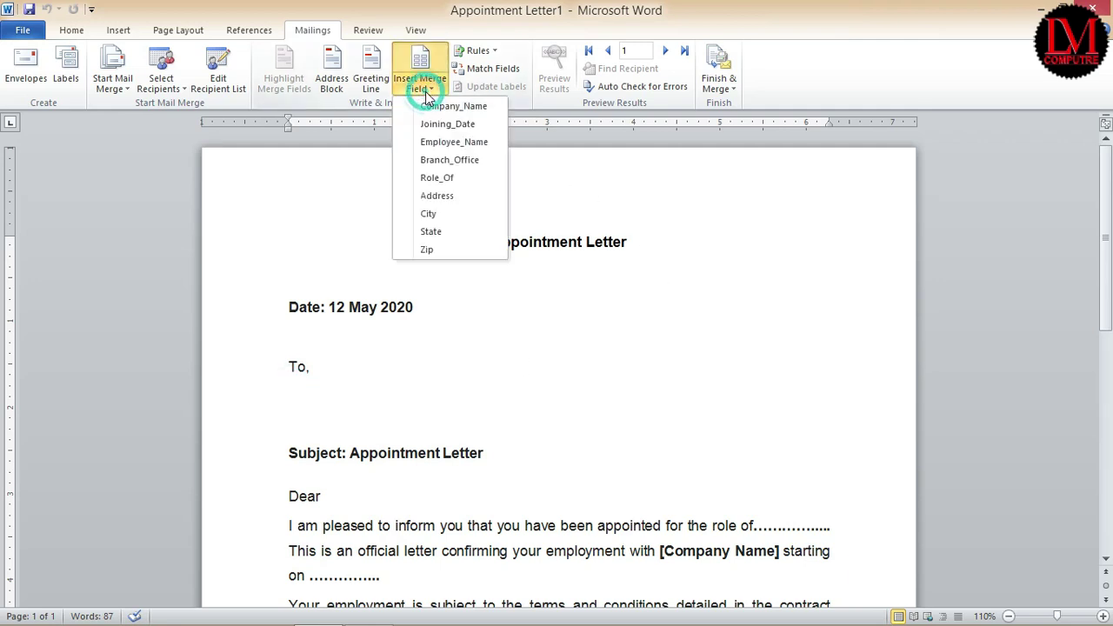
left_click(435, 144)
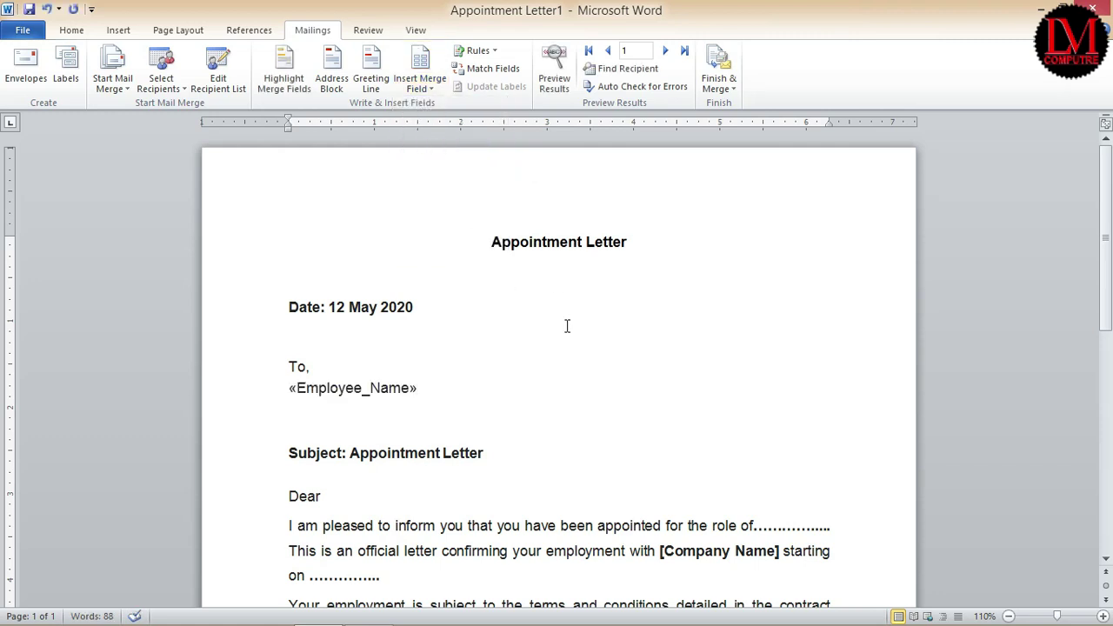
key("Return")
left_click(427, 91)
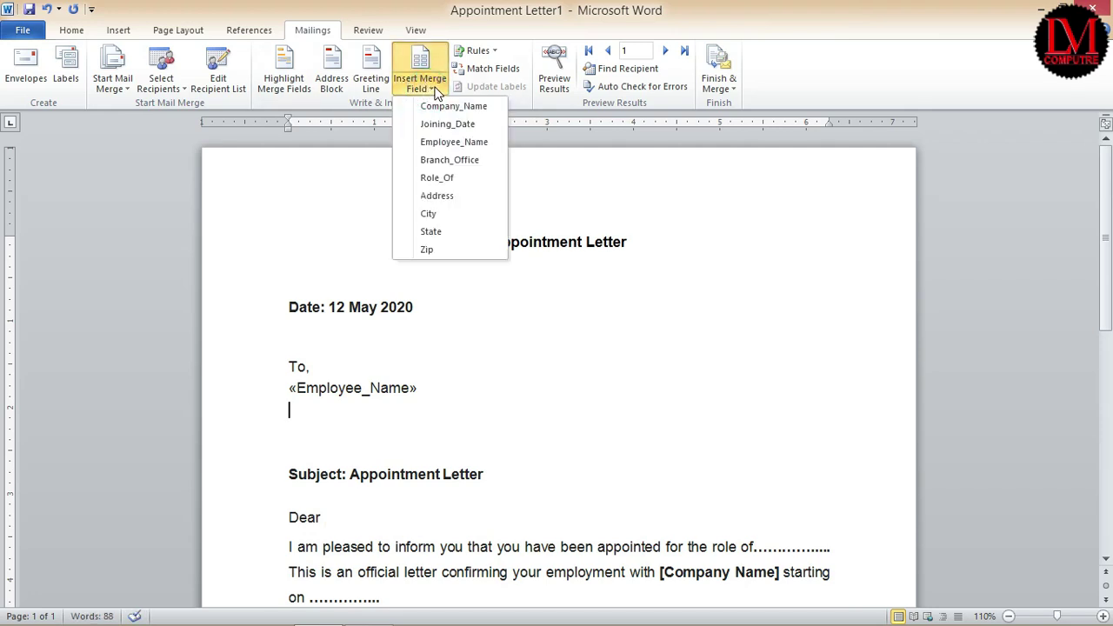
left_click(437, 196)
key("Return")
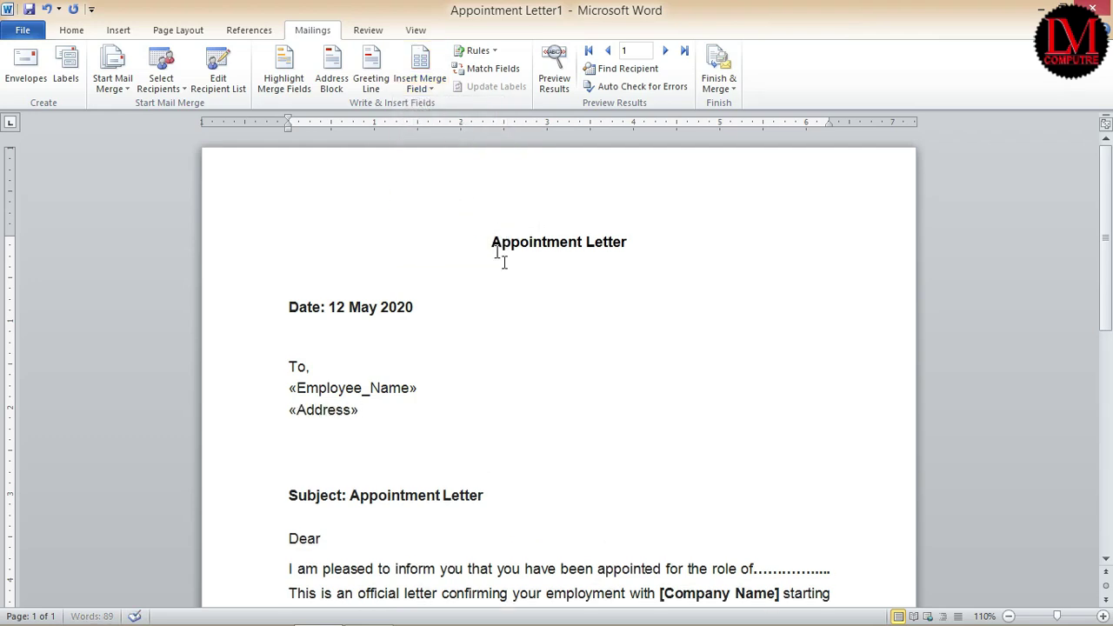
left_click(420, 80)
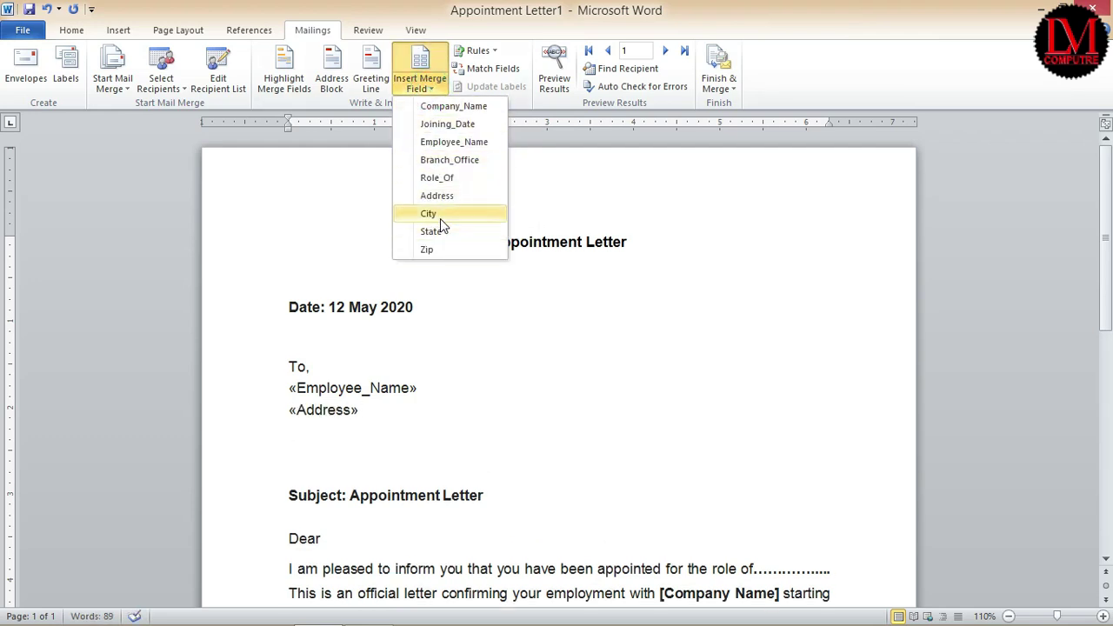
left_click(440, 216)
key("Return")
left_click(418, 91)
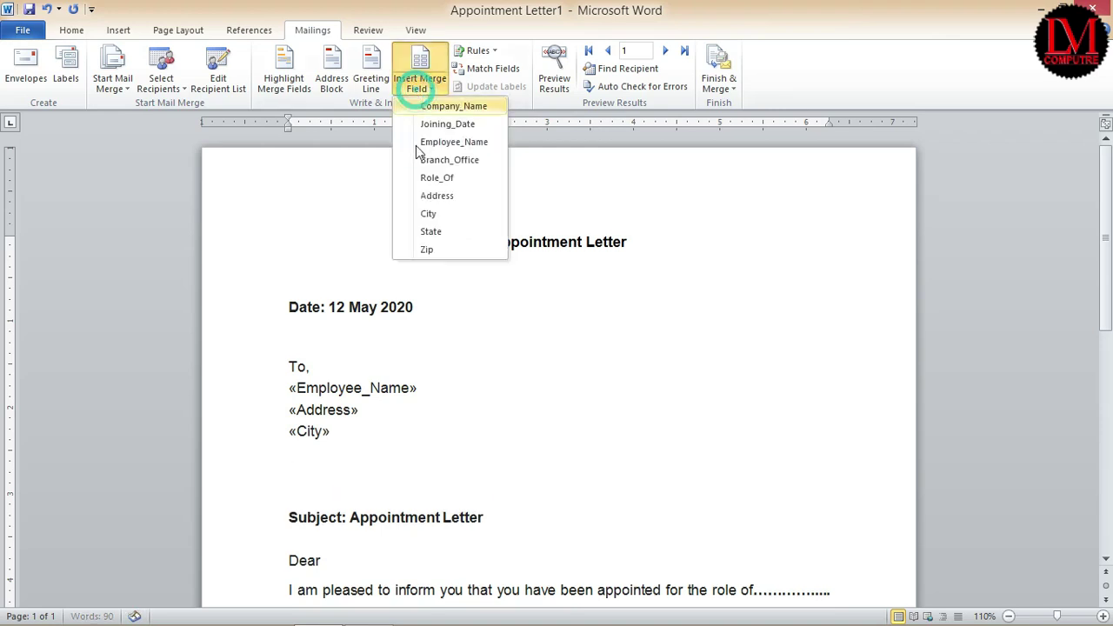
left_click(438, 234)
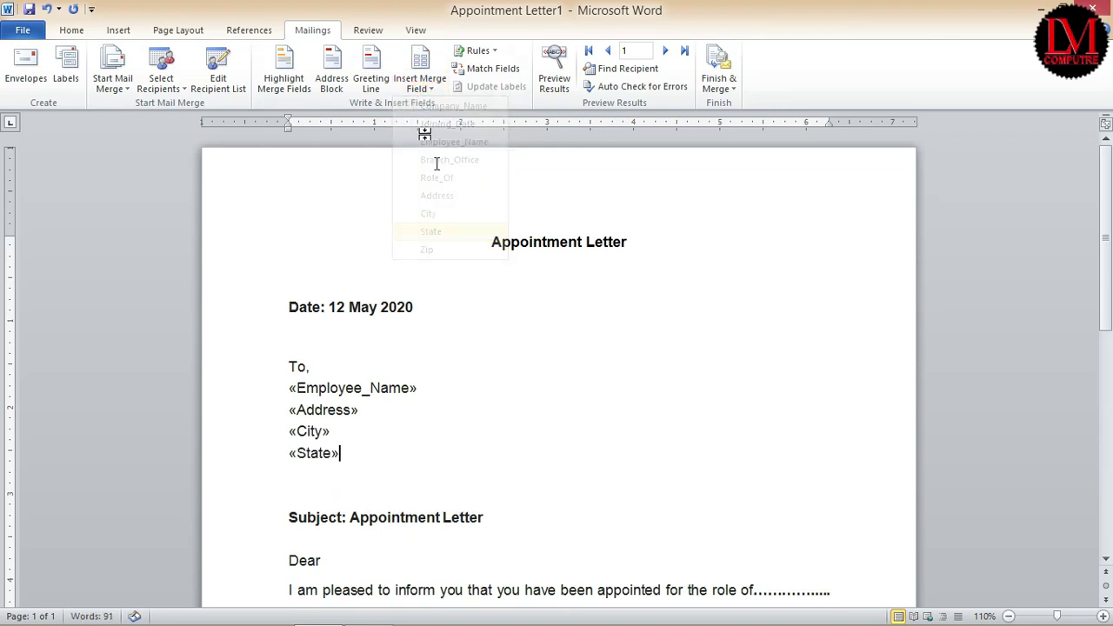
key("Return")
left_click(420, 80)
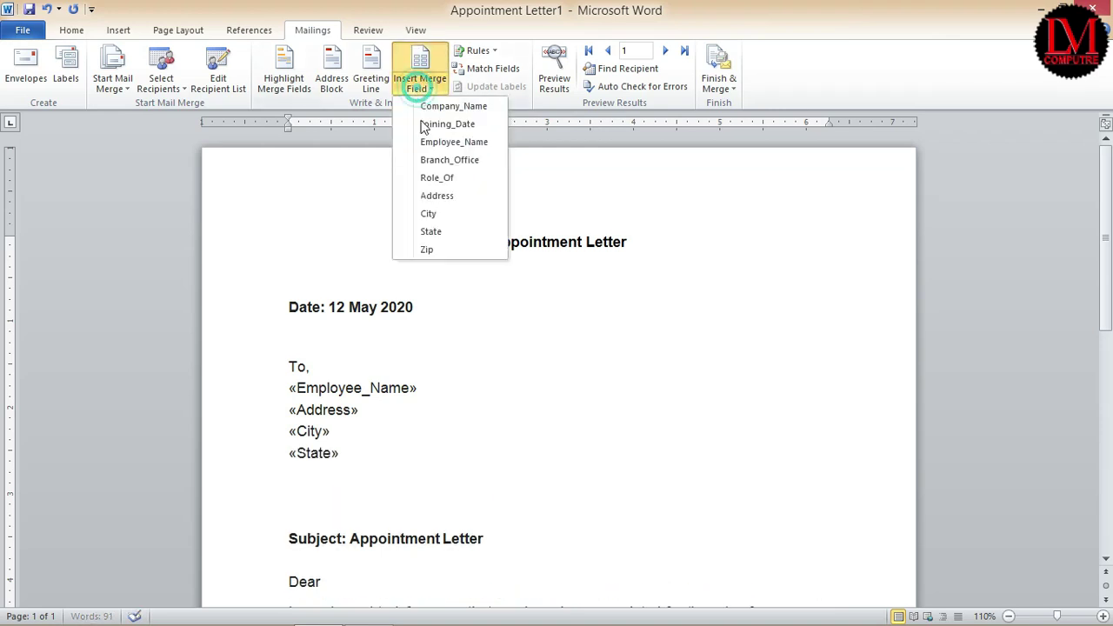
left_click(438, 251)
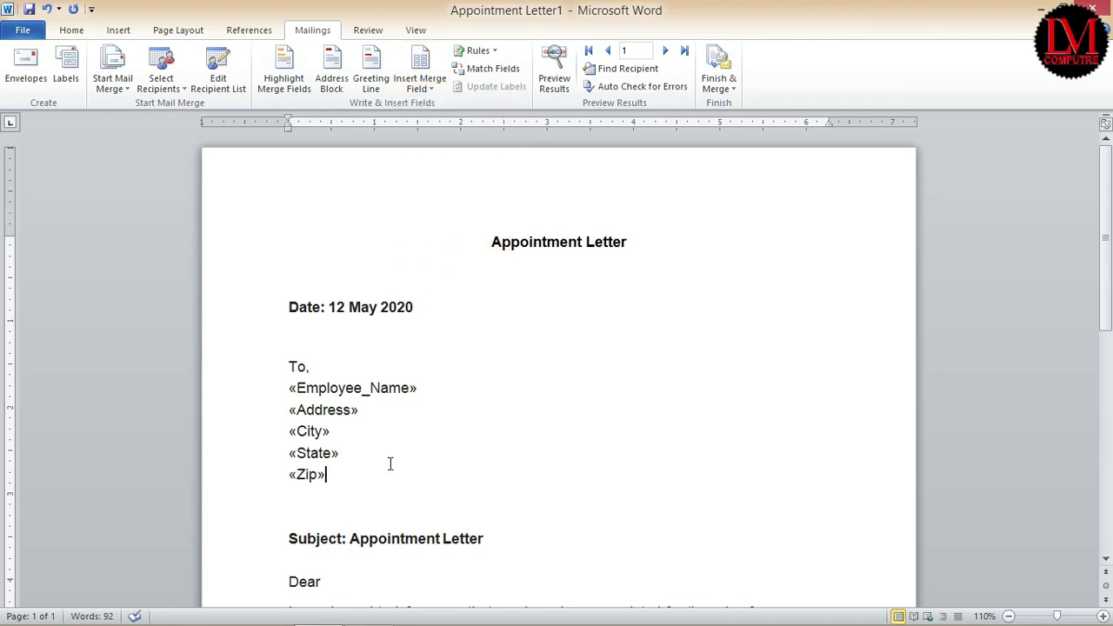
scroll(391, 463, "down", 2)
scroll(474, 435, "down", 1)
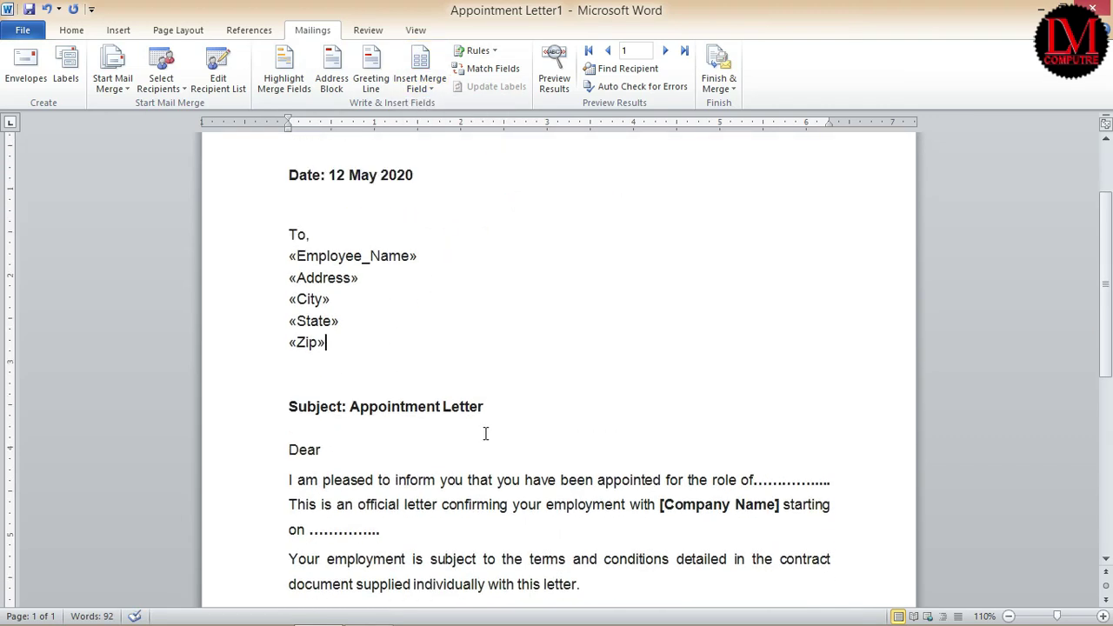
scroll(522, 433, "down", 2)
- Insert the Employee_Name merge field after 'Dear'
scroll(391, 409, "up", 1)
left_click(336, 409)
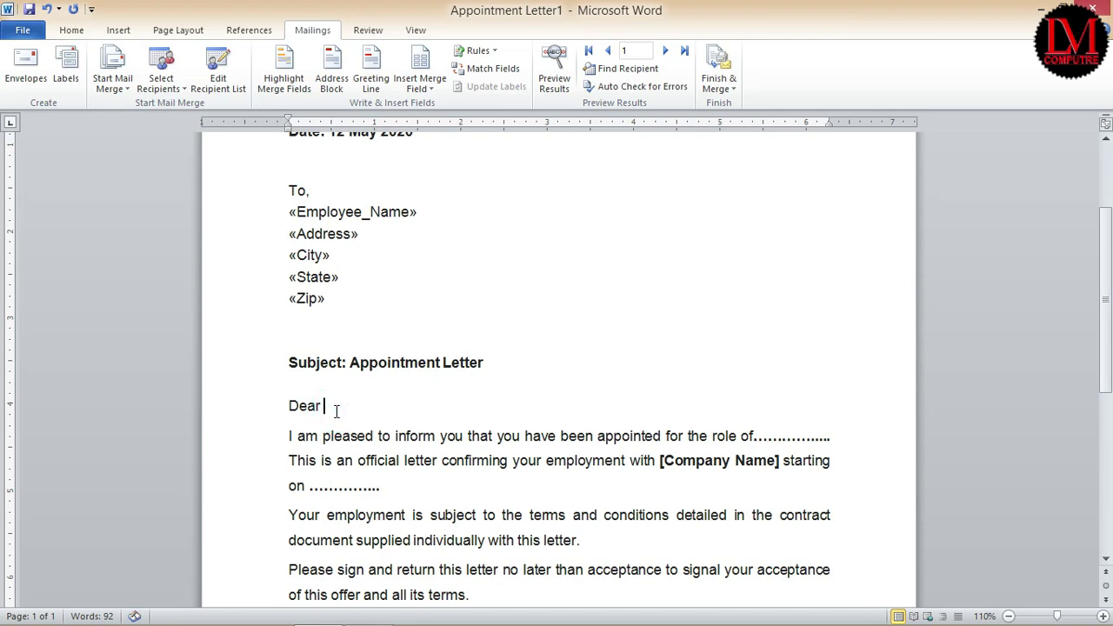
left_click(420, 89)
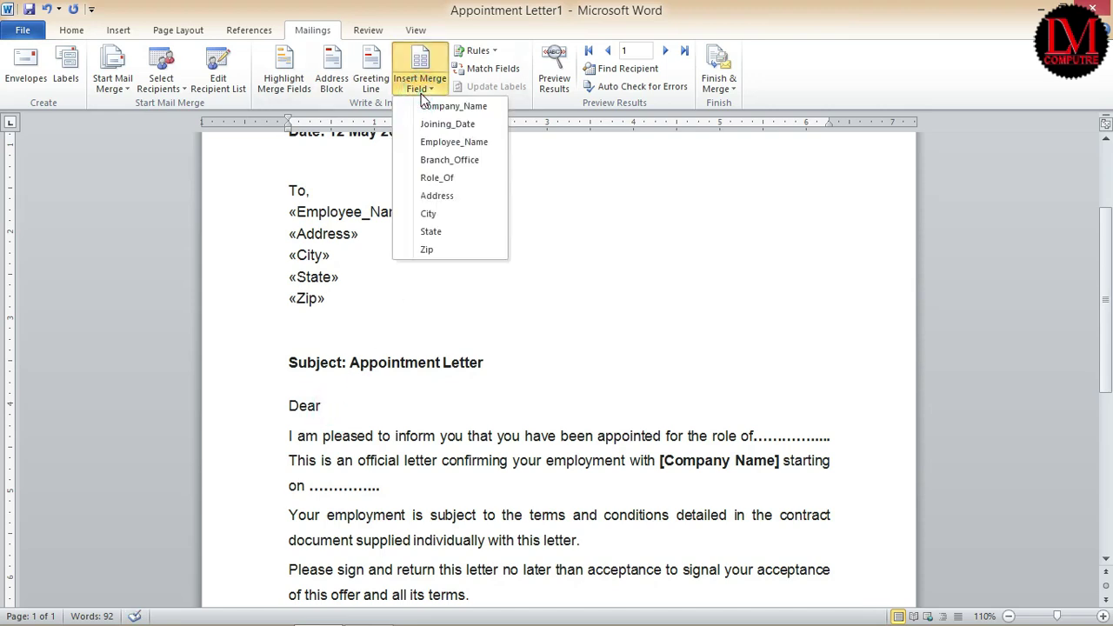
left_click(442, 142)
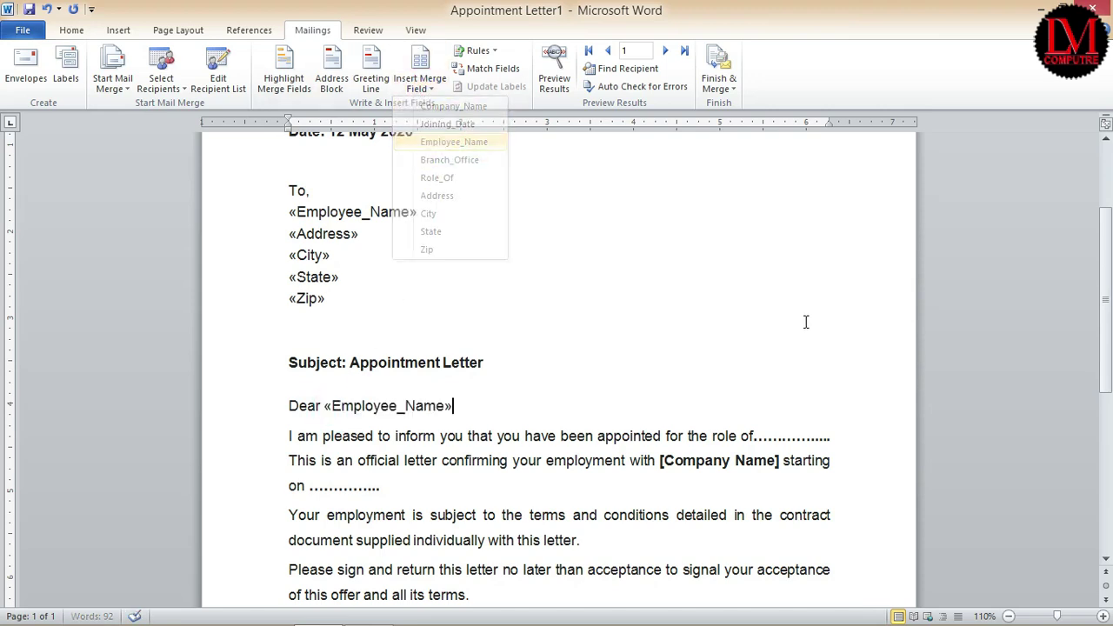
- Replace the dotted role placeholder with «Role_Of» and delete the [Company Name] placeholder
left_click(754, 438)
left_click(833, 436)
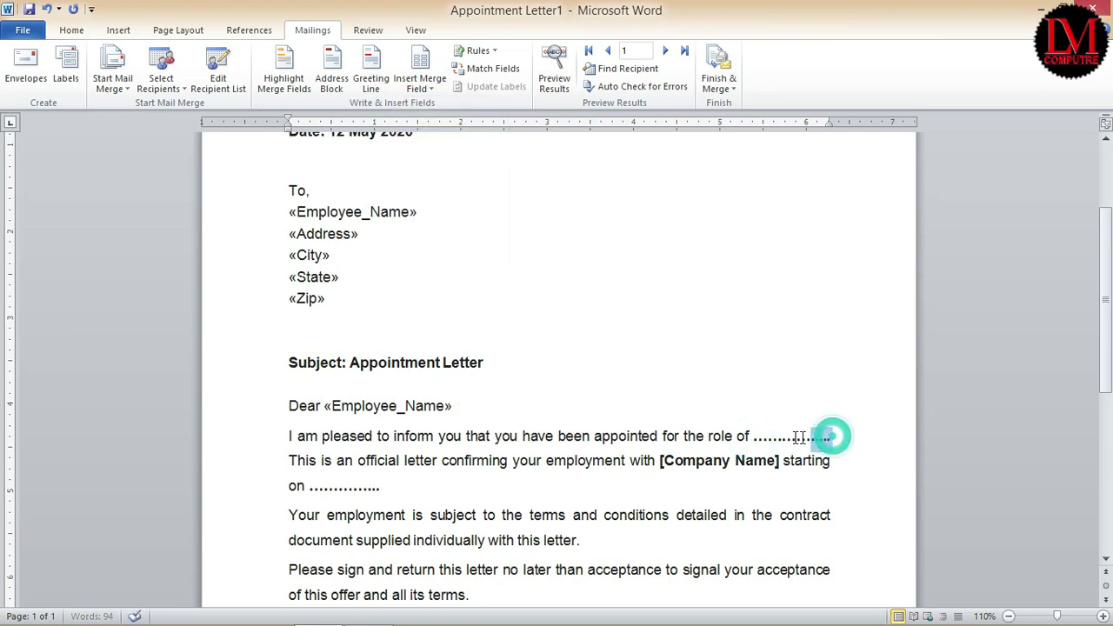
left_click_drag(798, 437, 754, 437)
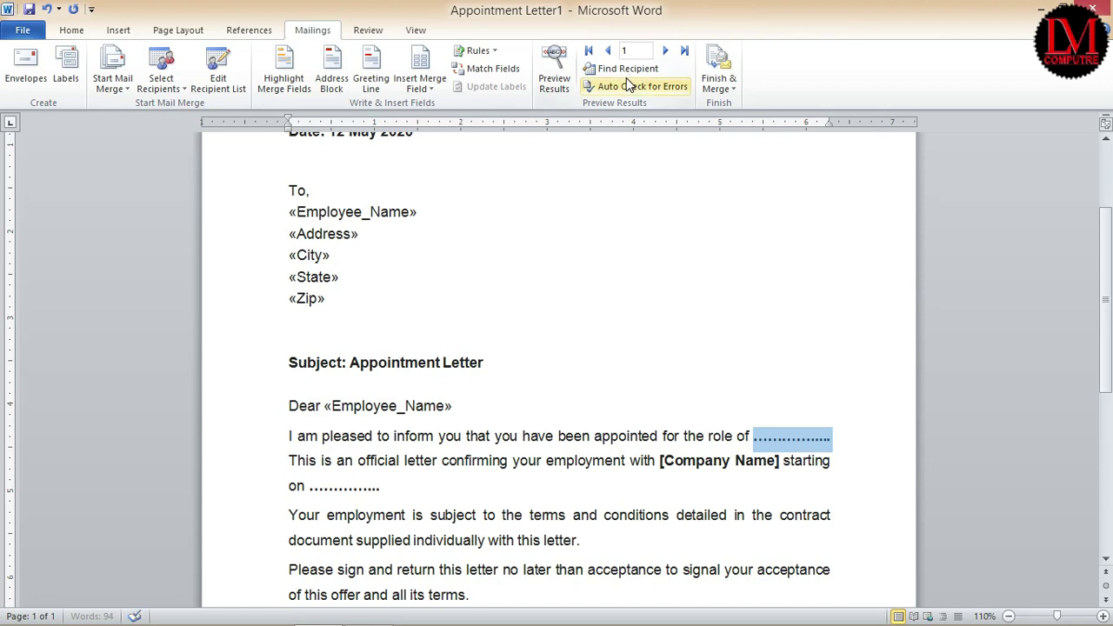
key("Delete")
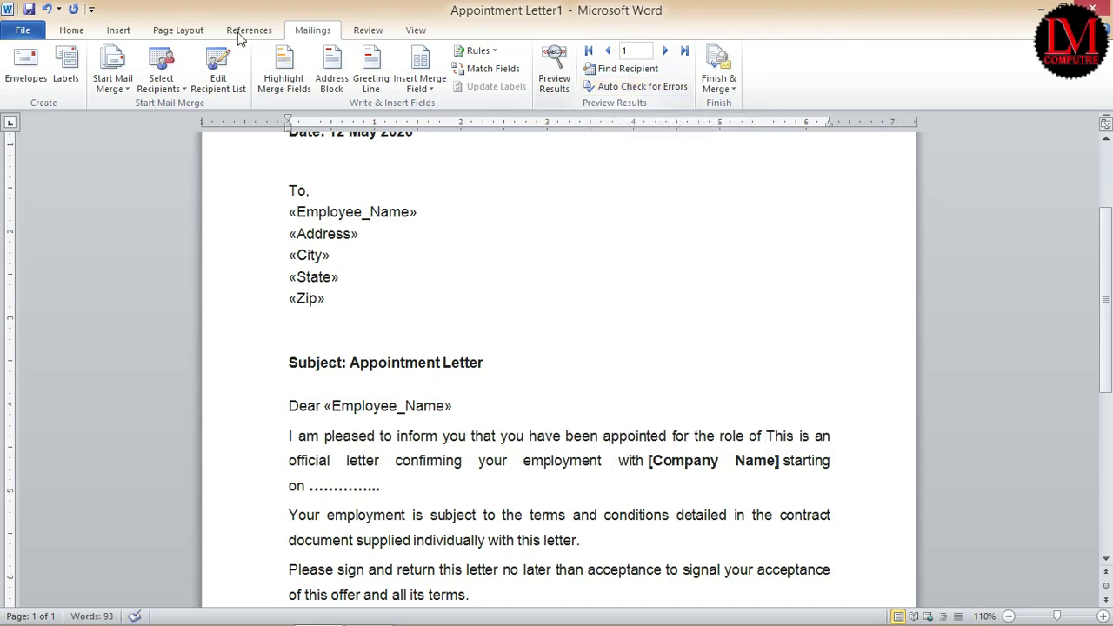
left_click(428, 91)
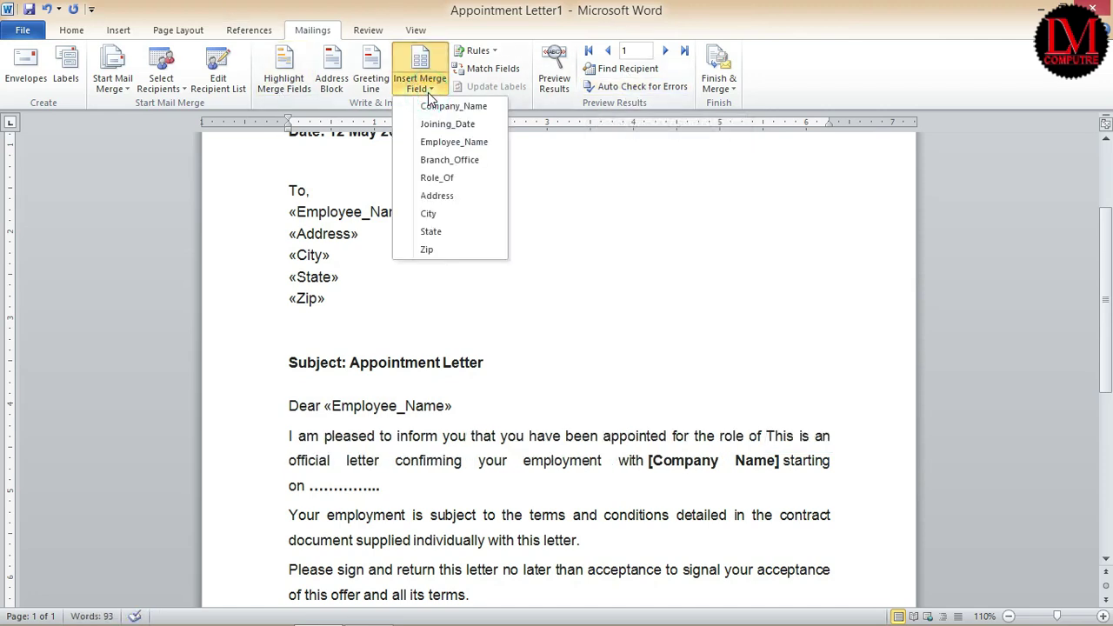
left_click(451, 179)
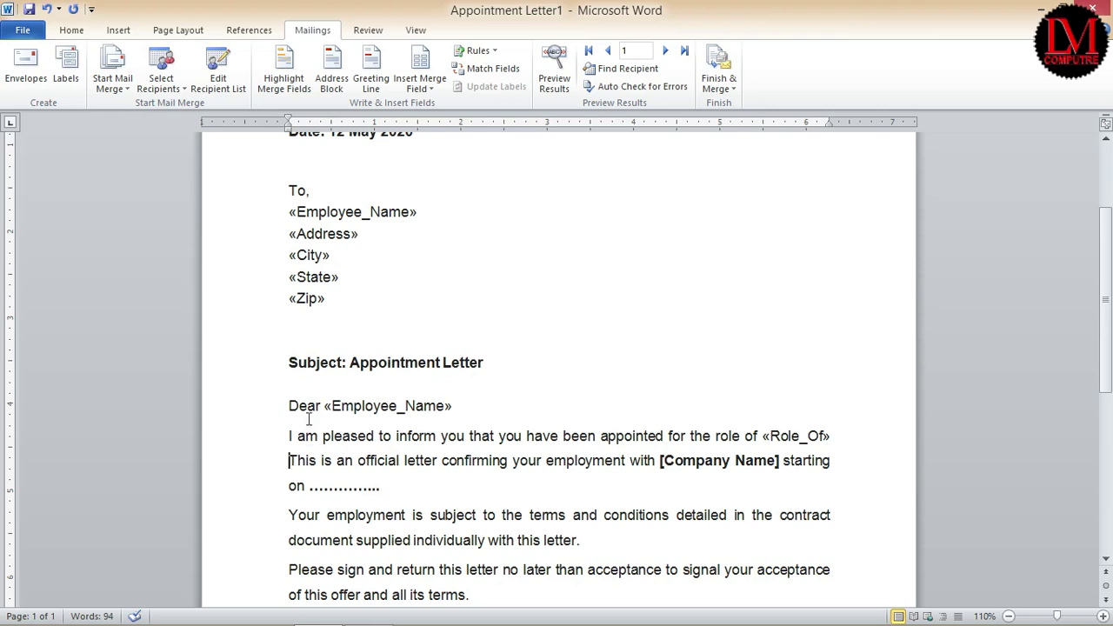
left_click(779, 460)
key("BackSpace")
key("BackSpace")
key("BackSpace")
key("BackSpace")
key("BackSpace")
key("BackSpace")
key("BackSpace")
key("BackSpace")
key("BackSpace")
key("BackSpace")
key("BackSpace")
key("BackSpace")
key("BackSpace")
- Insert «Company_Name» after 'employment with' and replace the dotted date with «Joining_Date»
left_click(426, 89)
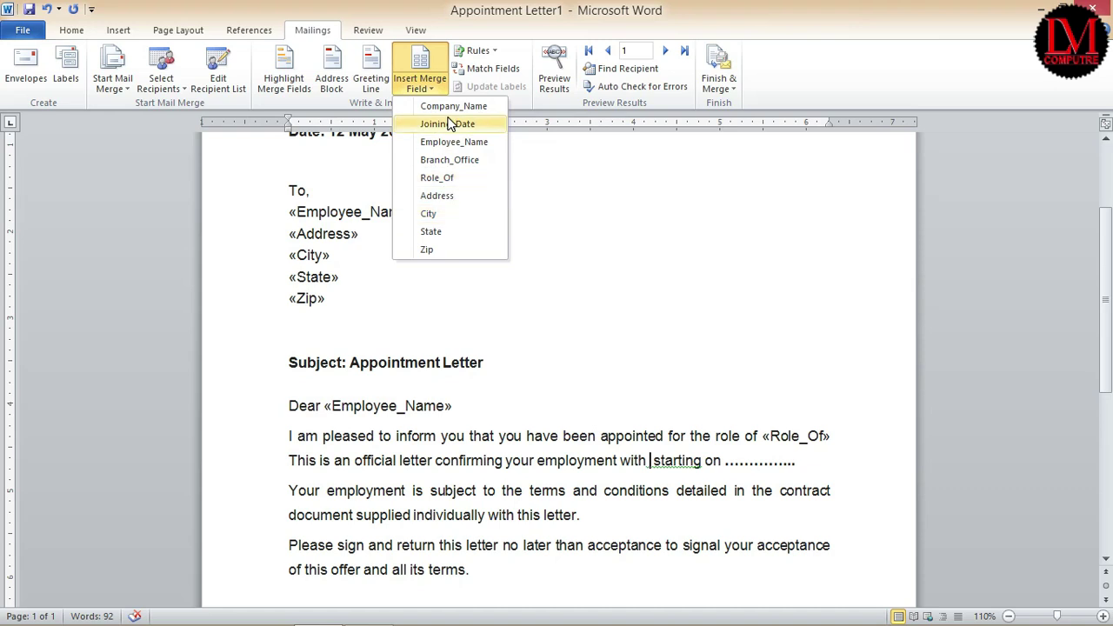
left_click(451, 106)
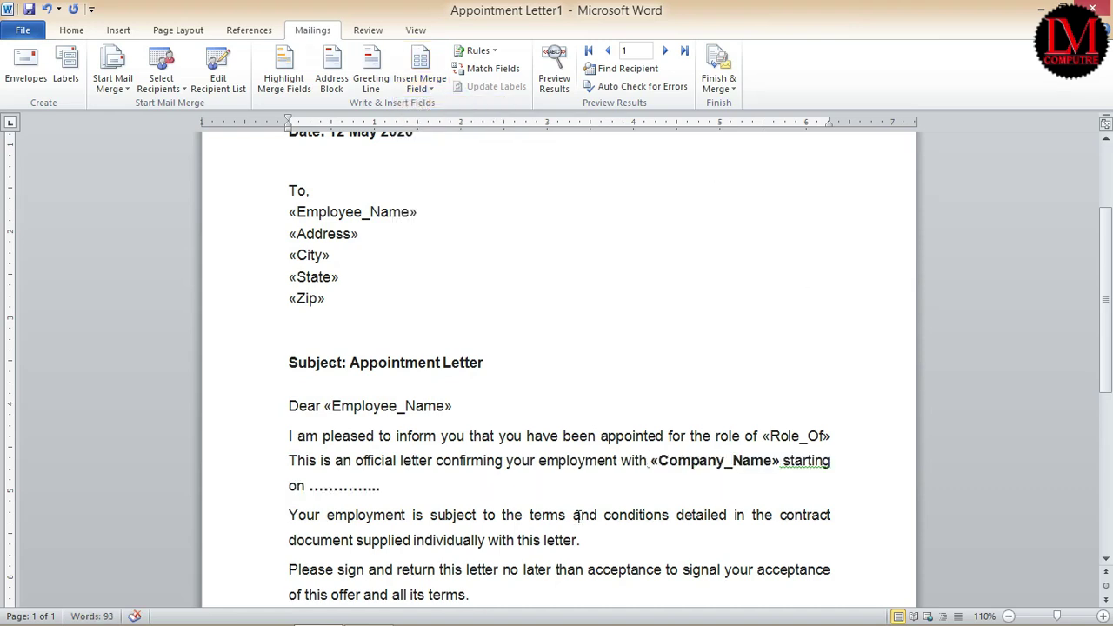
left_click_drag(309, 487, 381, 485)
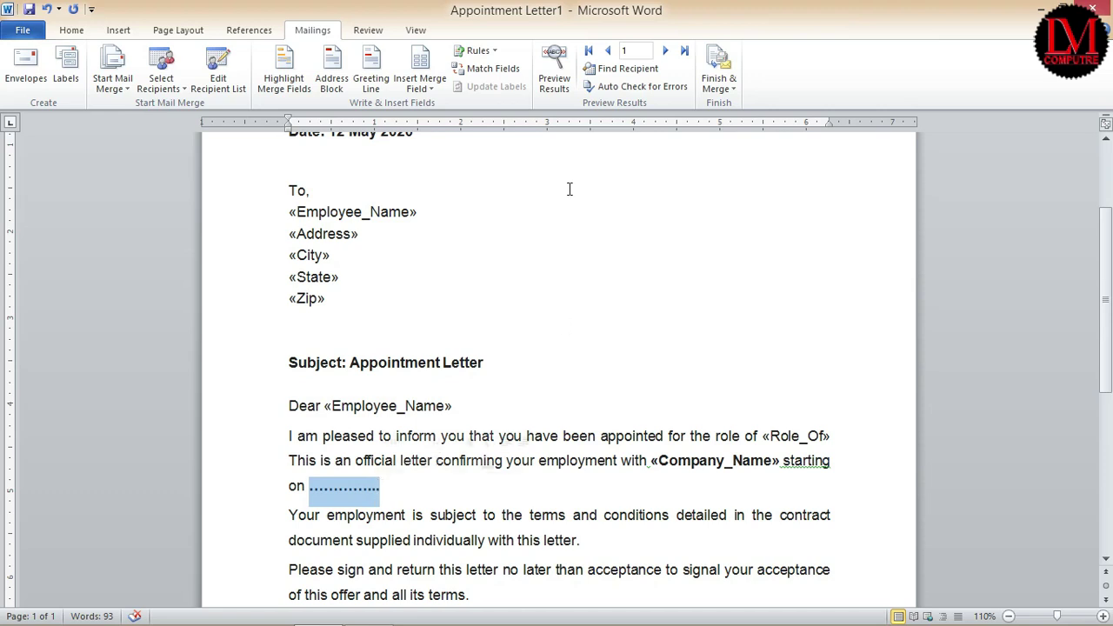
left_click(420, 80)
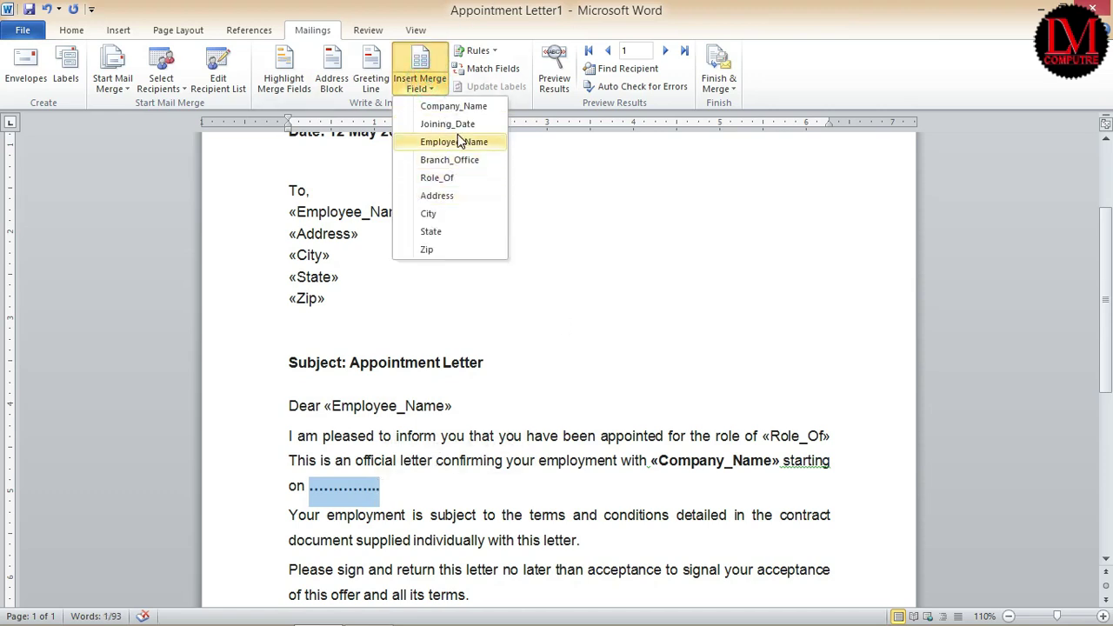
left_click(449, 124)
- Replace [Company Name] in the closing line with «Company_Name» followed by a period
scroll(586, 480, "down", 2)
scroll(584, 461, "down", 1)
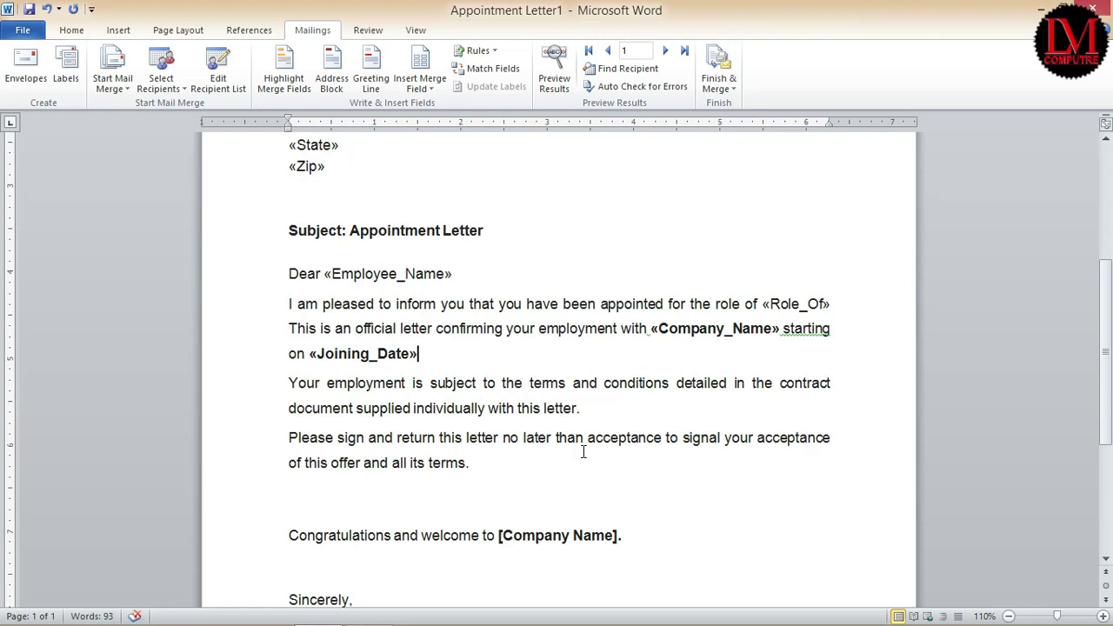
scroll(591, 500, "down", 1)
left_click_drag(621, 448, 498, 447)
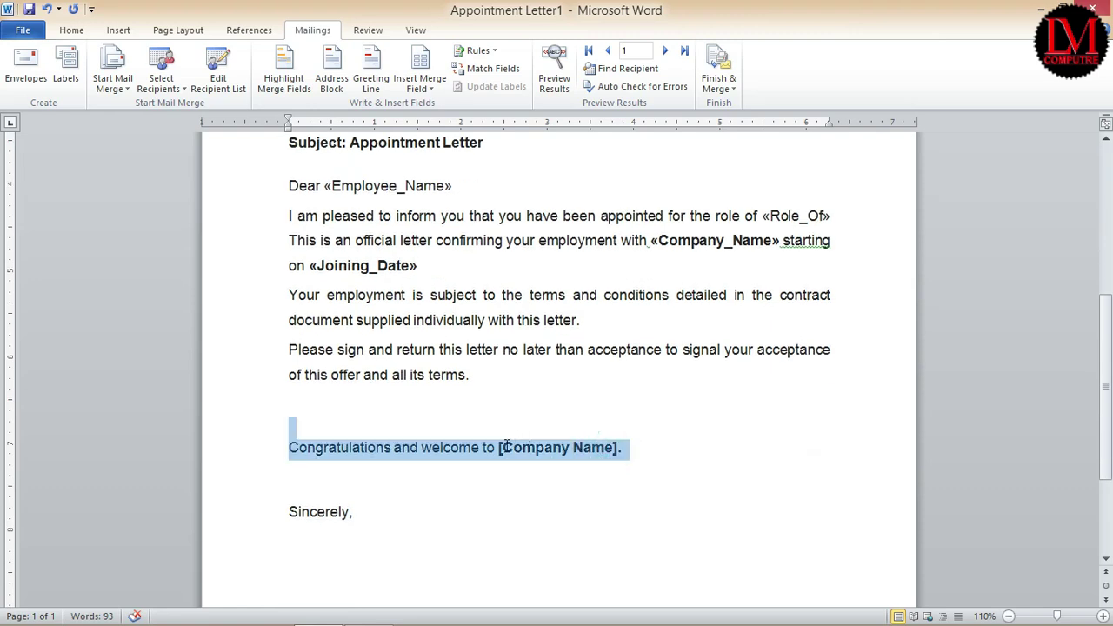
left_click(418, 88)
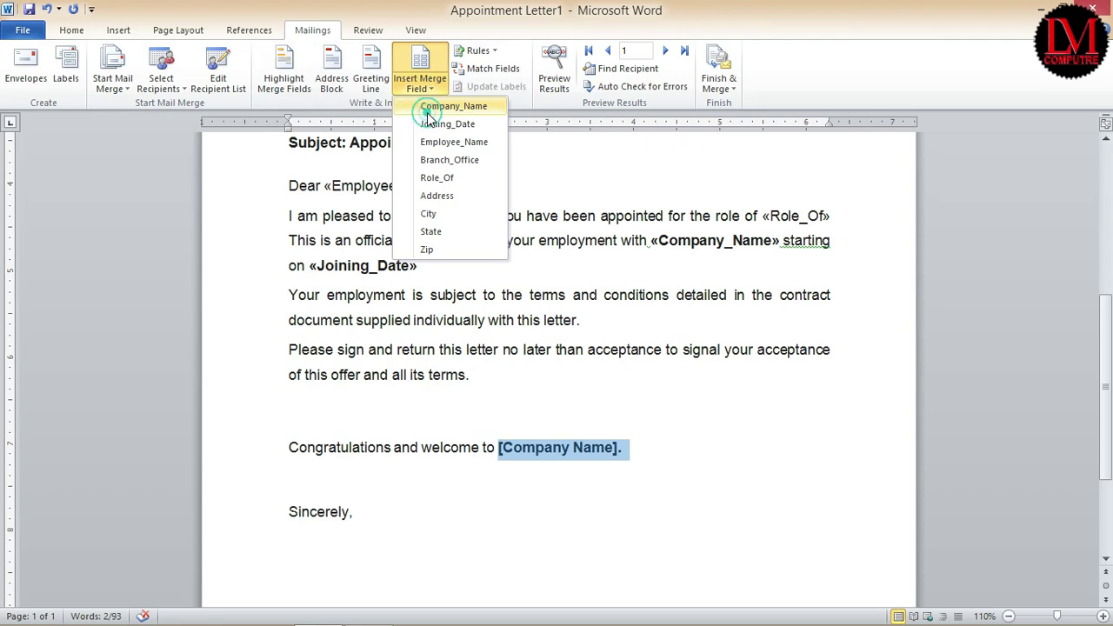
left_click(430, 106)
type(".")
- Review the address block merge fields under 'To,'
scroll(682, 444, "up", 1)
scroll(682, 445, "up", 2)
scroll(682, 446, "up", 2)
scroll(682, 445, "up", 2)
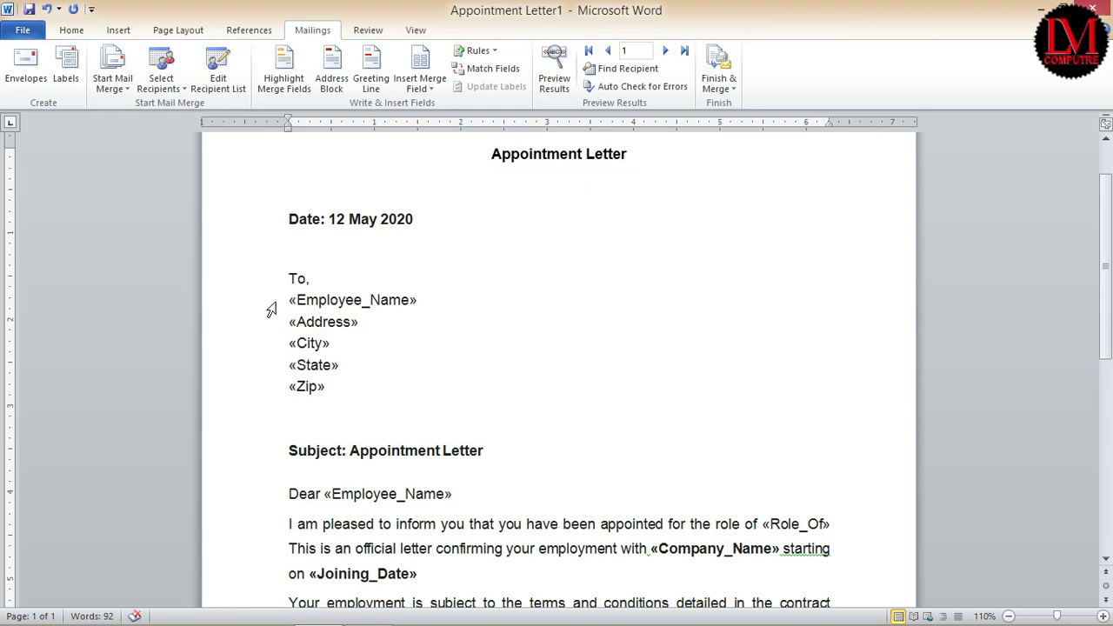
left_click_drag(282, 299, 331, 390)
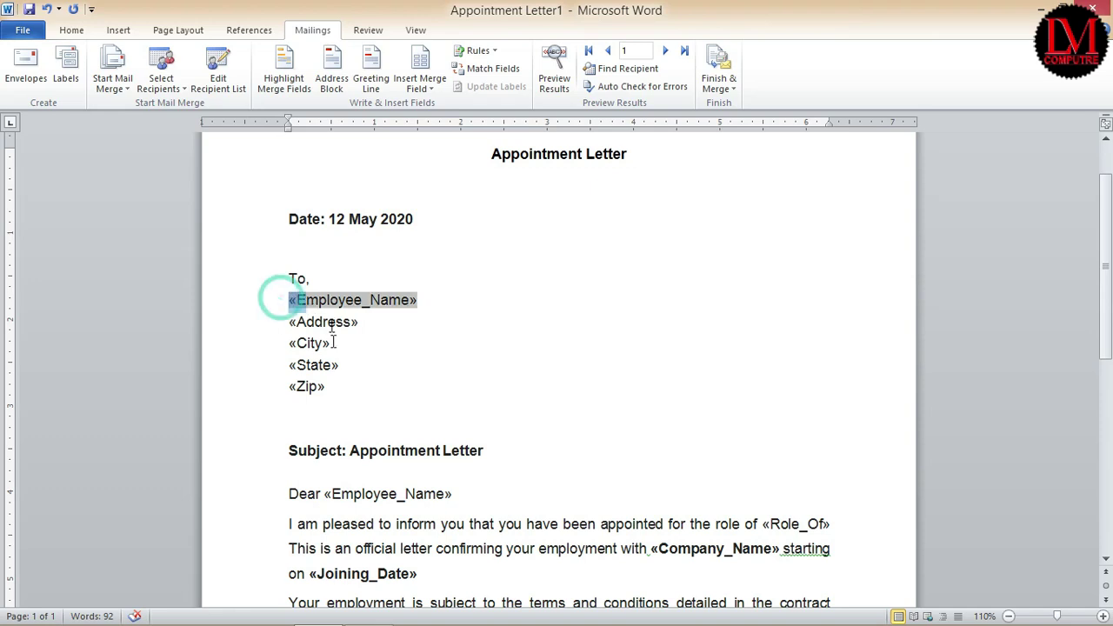
left_click(517, 381)
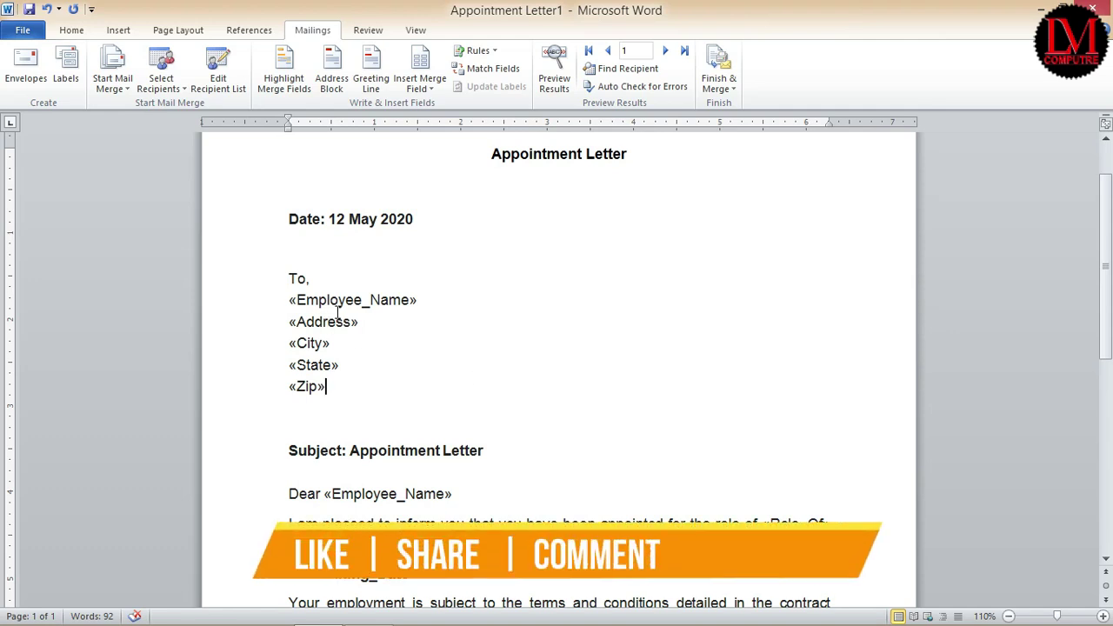
mouse_move(336, 311)
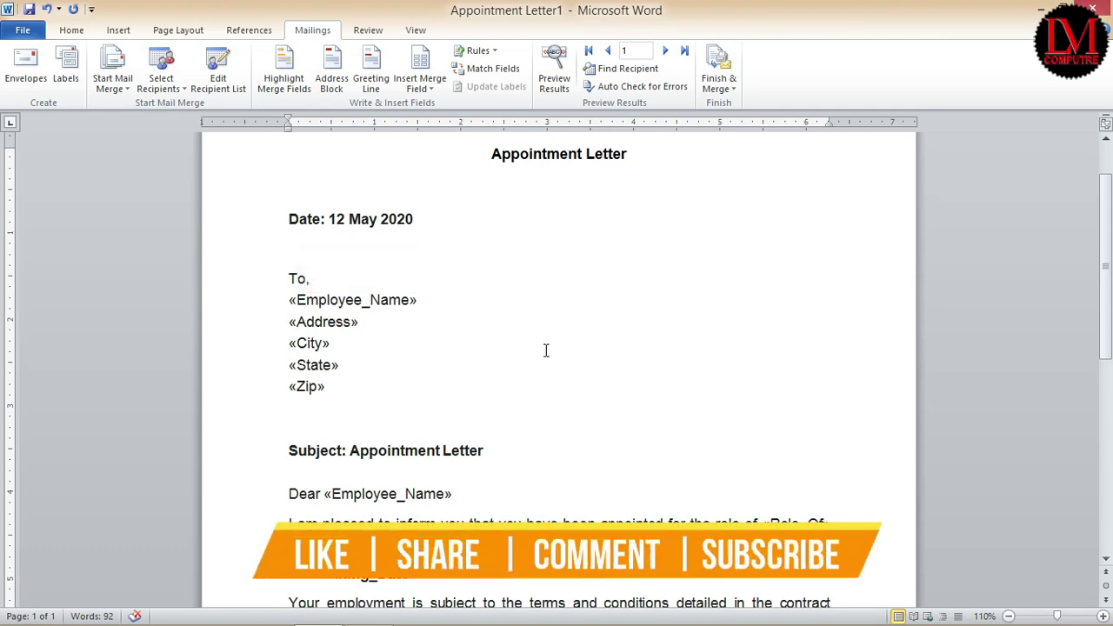
- Preview the letter with recipient data, leaving the underlined word 'starting' unchanged
left_click(555, 85)
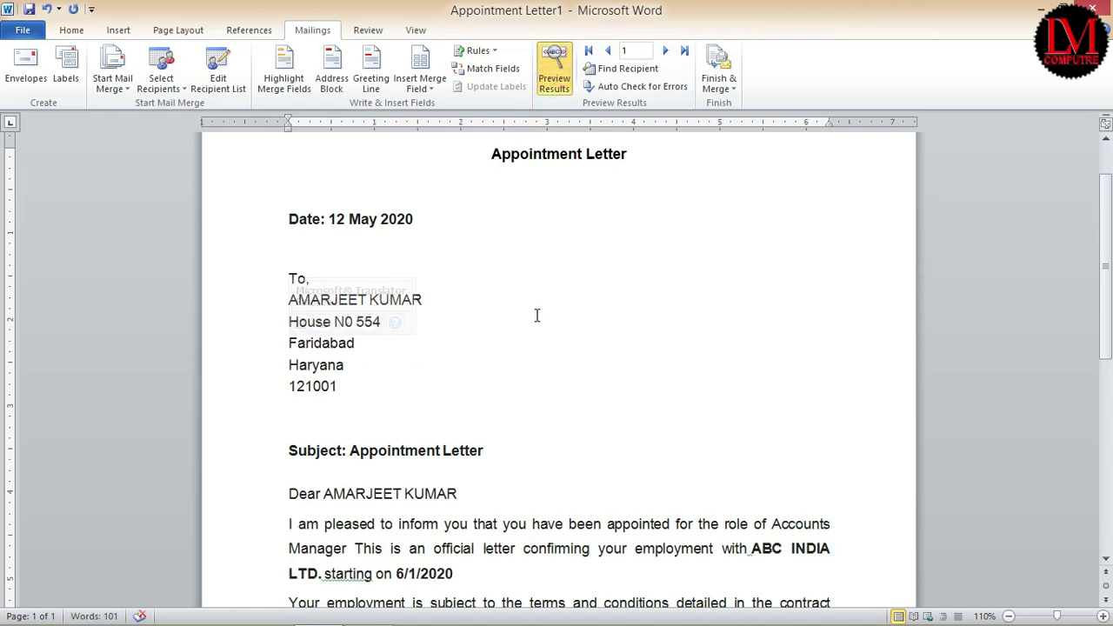
left_click(566, 359)
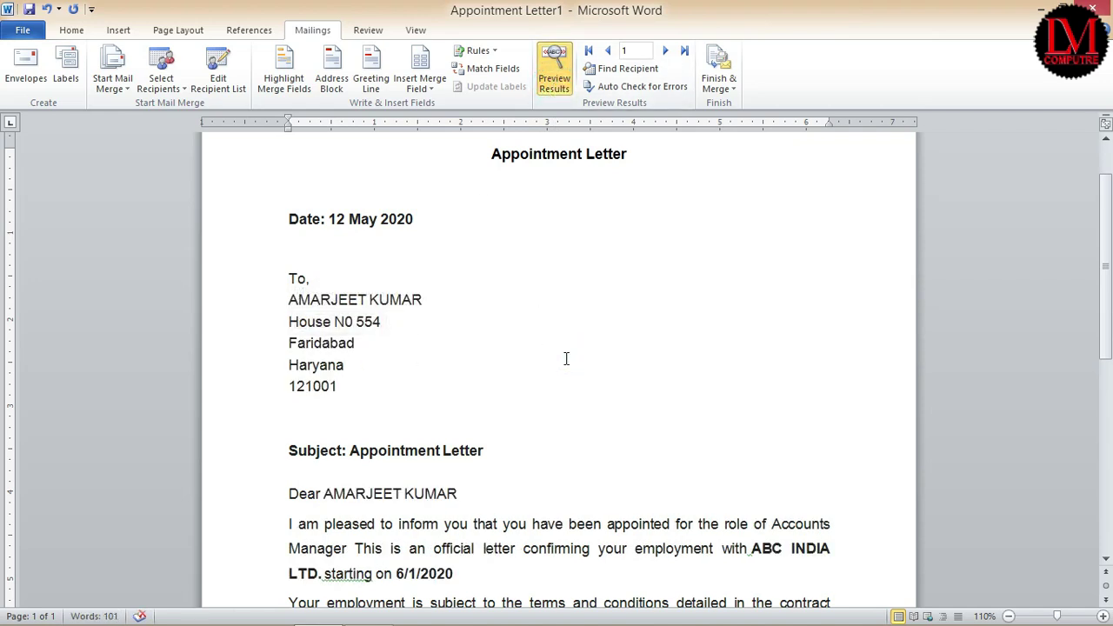
scroll(566, 358, "down", 3)
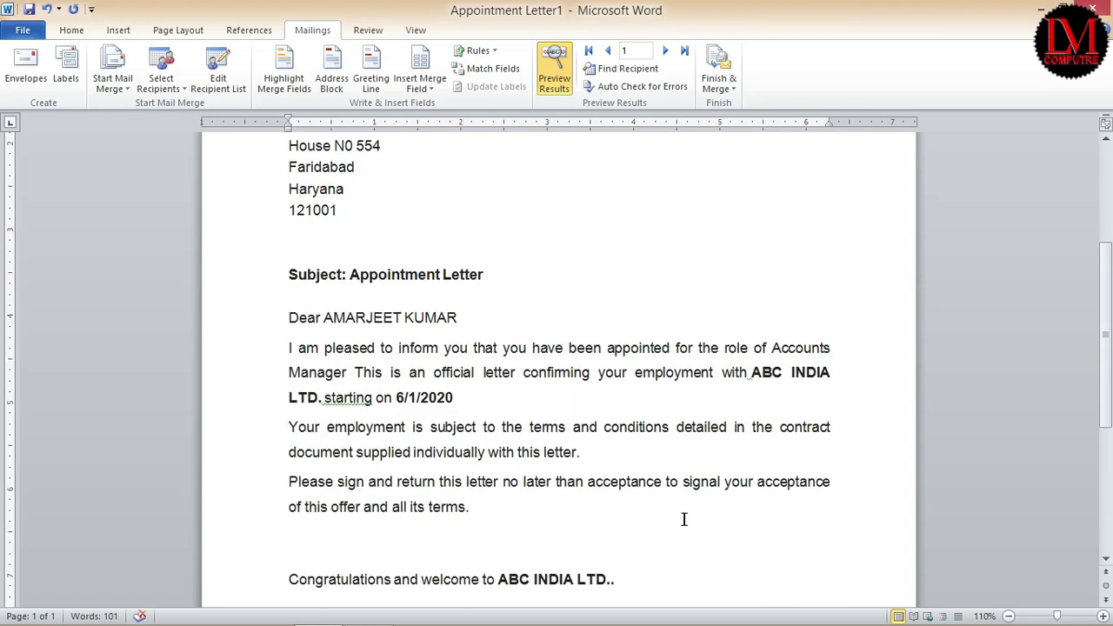
right_click(349, 397)
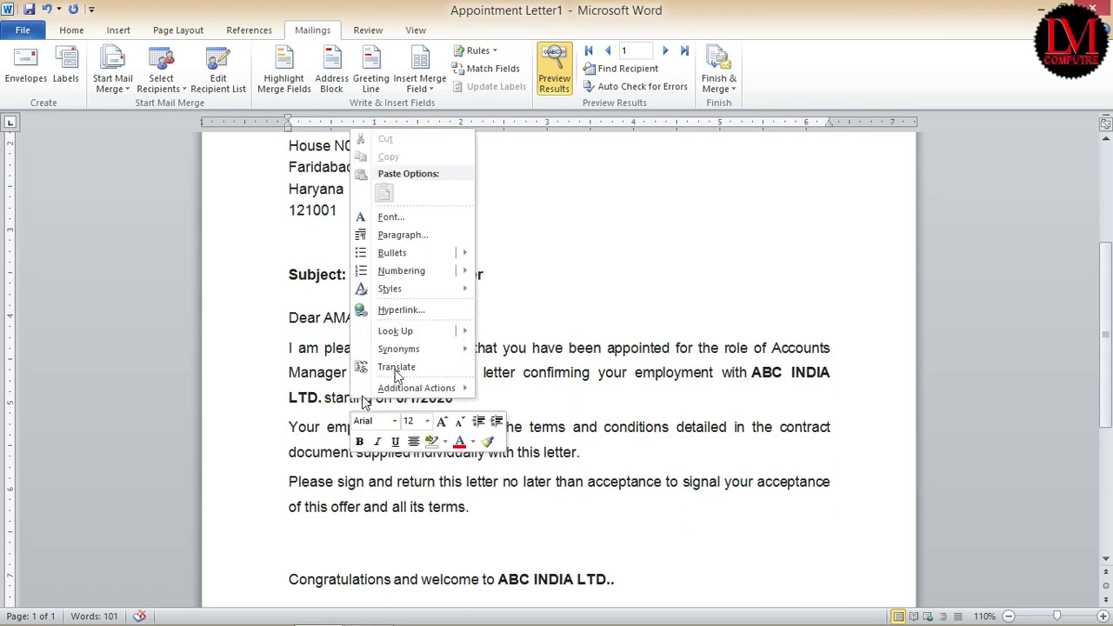
left_click(600, 394)
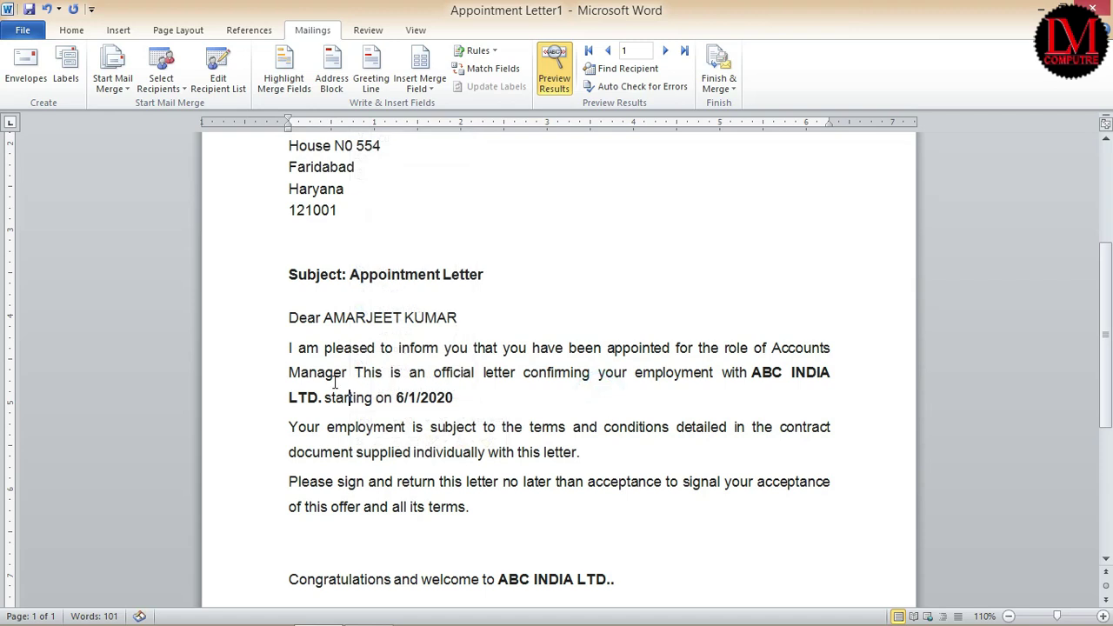
left_click(324, 397)
scroll(604, 391, "up", 5)
scroll(604, 390, "up", 1)
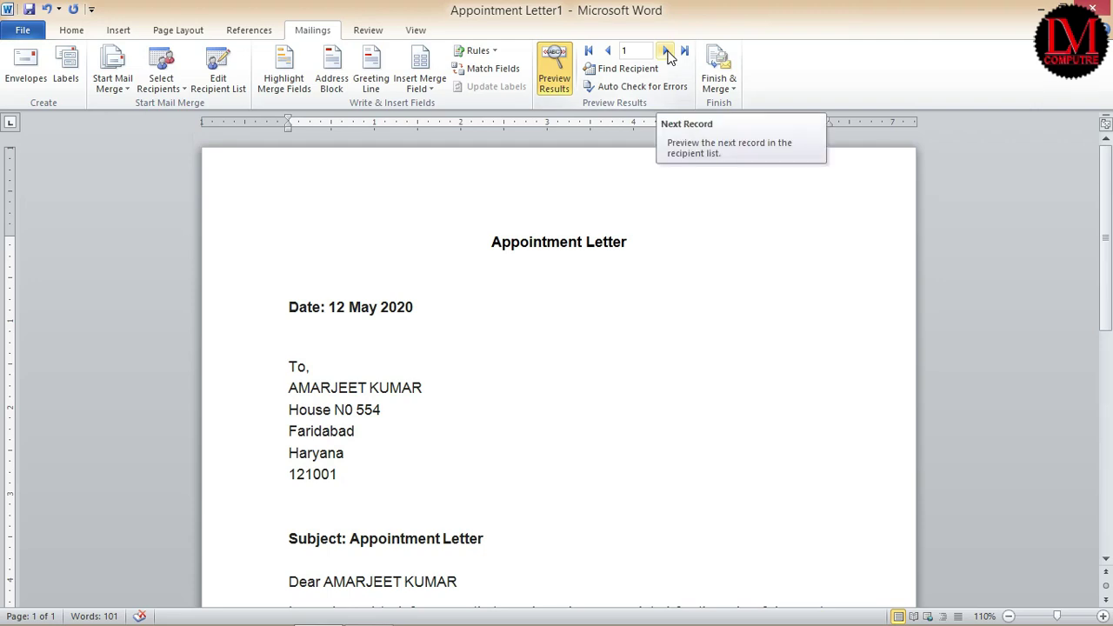
- Step forward through preview records 2 to 5
left_click(666, 52)
scroll(496, 434, "down", 1)
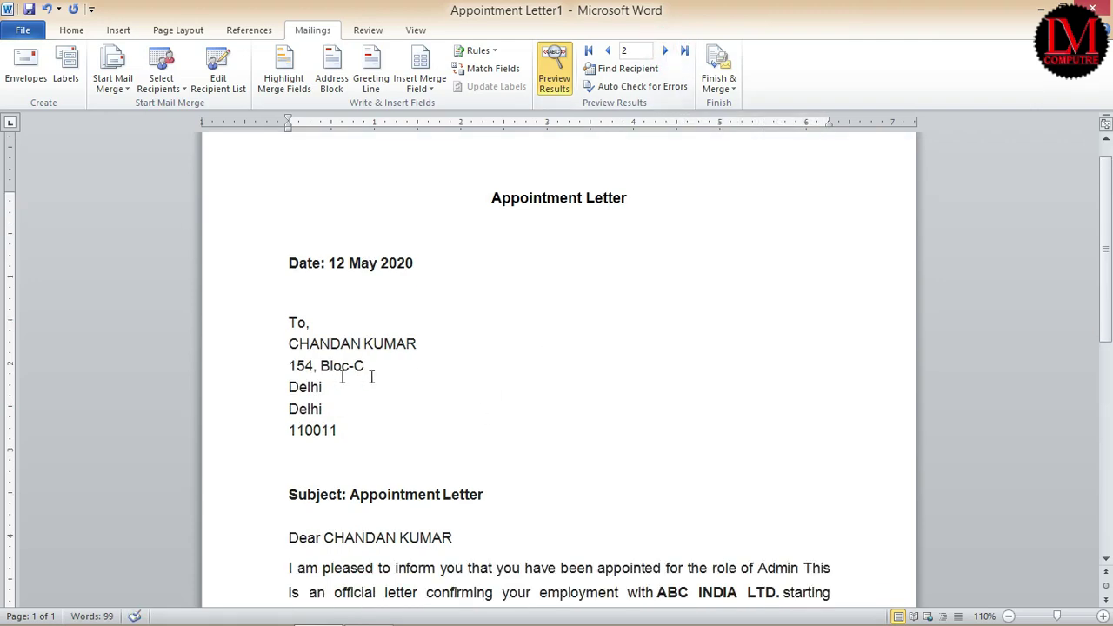
scroll(439, 376, "down", 1)
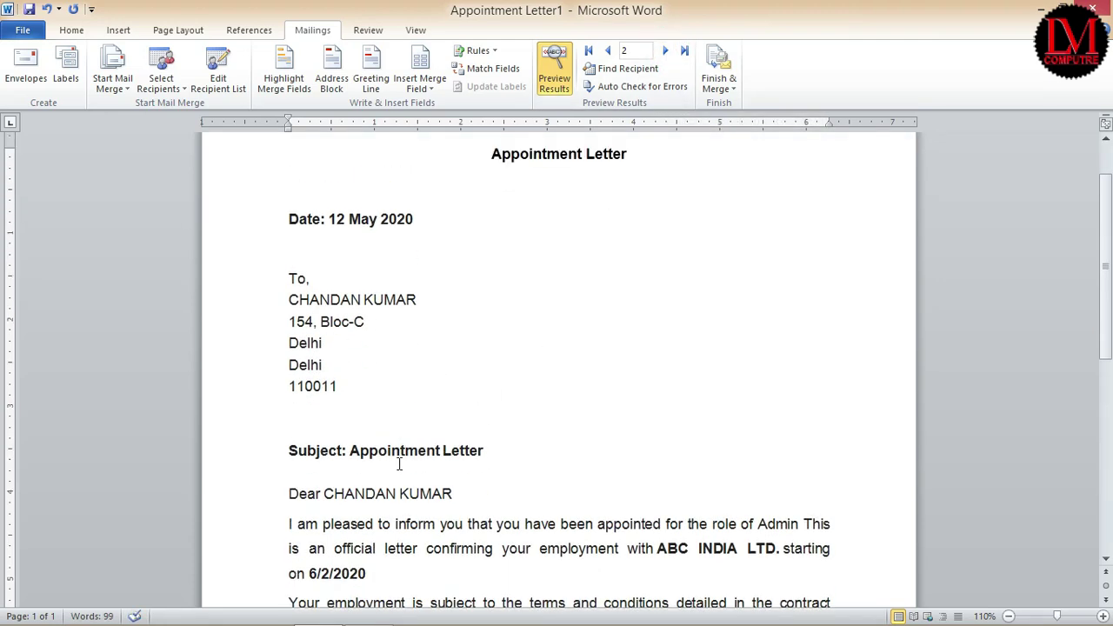
left_click(665, 51)
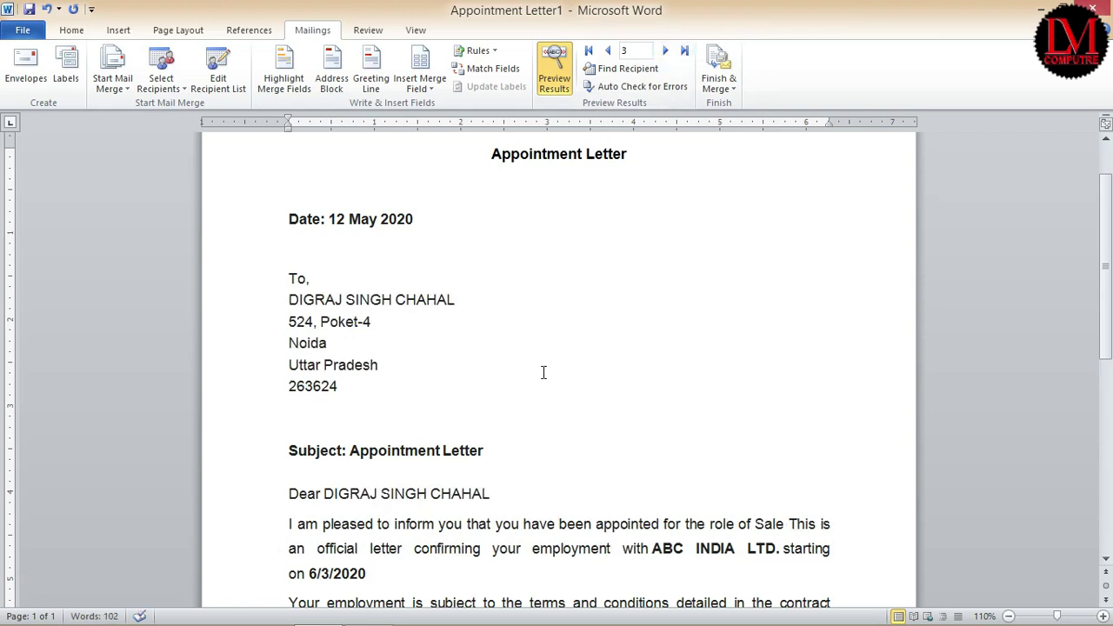
scroll(544, 373, "down", 2)
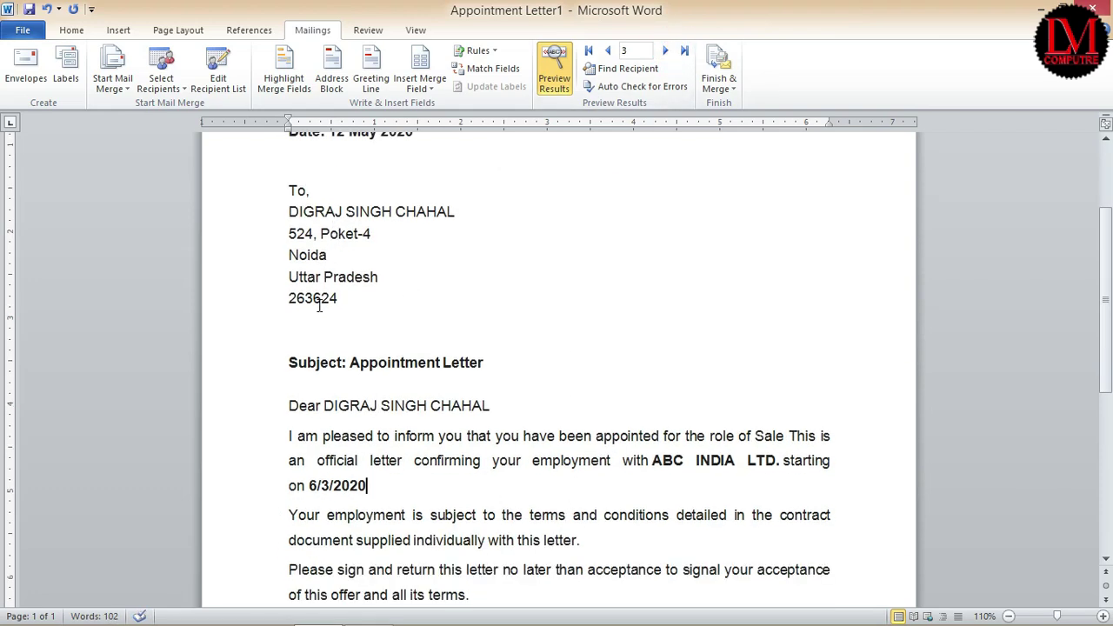
left_click(665, 51)
left_click(665, 51)
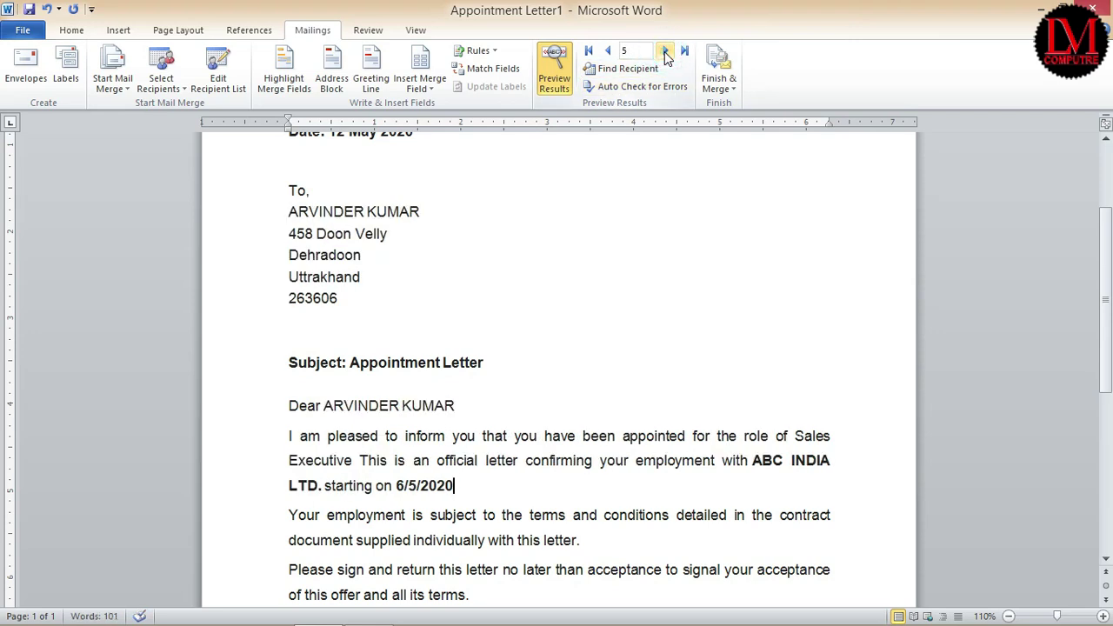
- Step back to record 2, jump to last record 38, then return to record 1
left_click(607, 51)
left_click(607, 50)
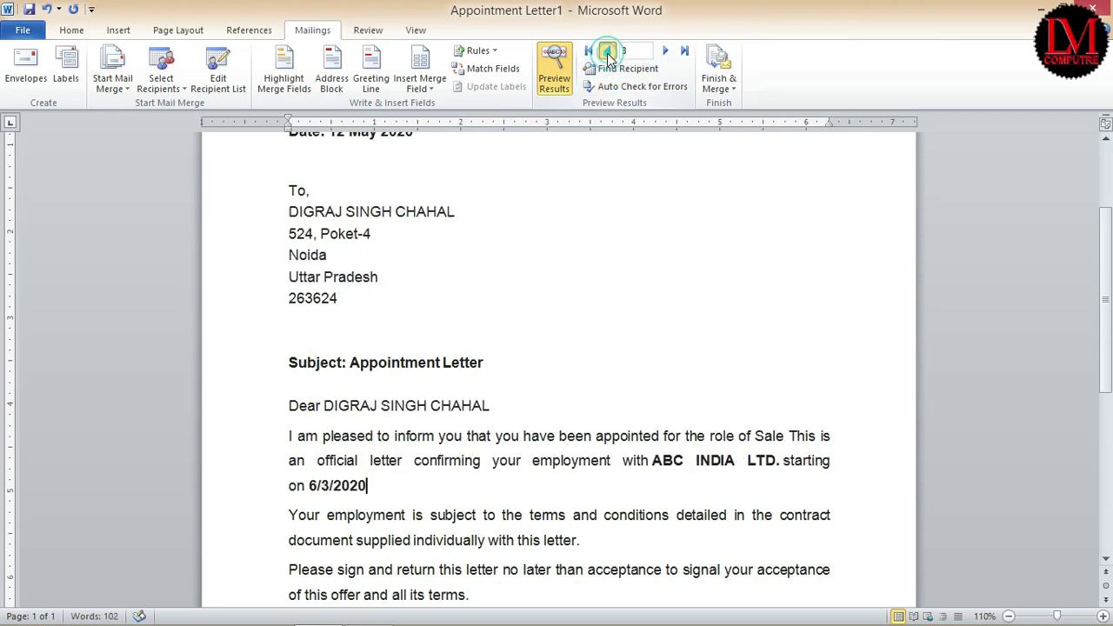
left_click(607, 50)
left_click(684, 50)
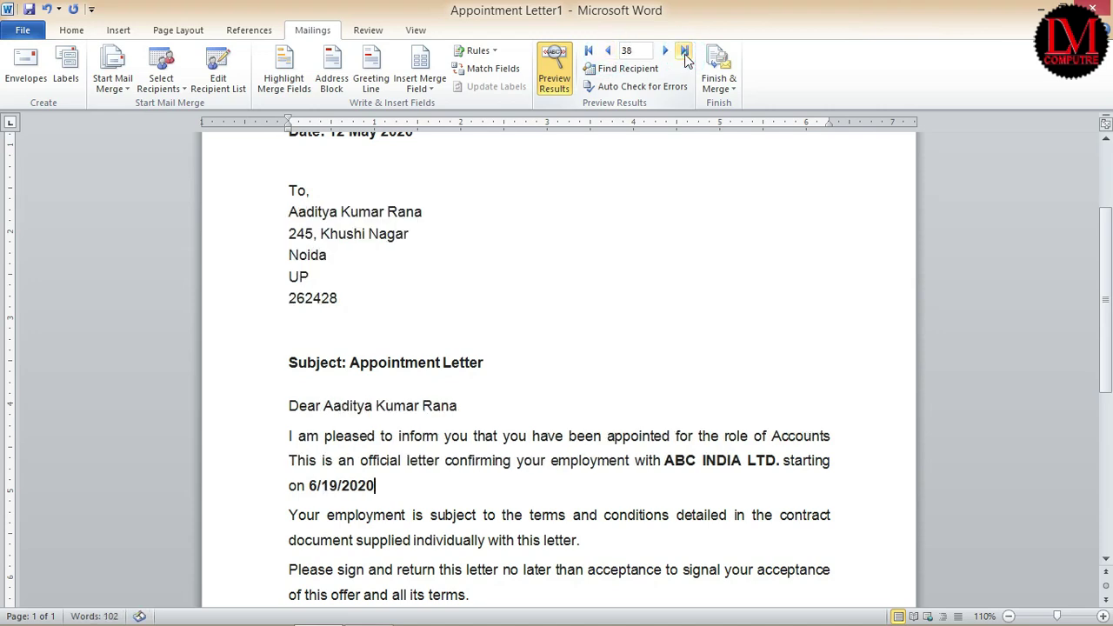
left_click(590, 52)
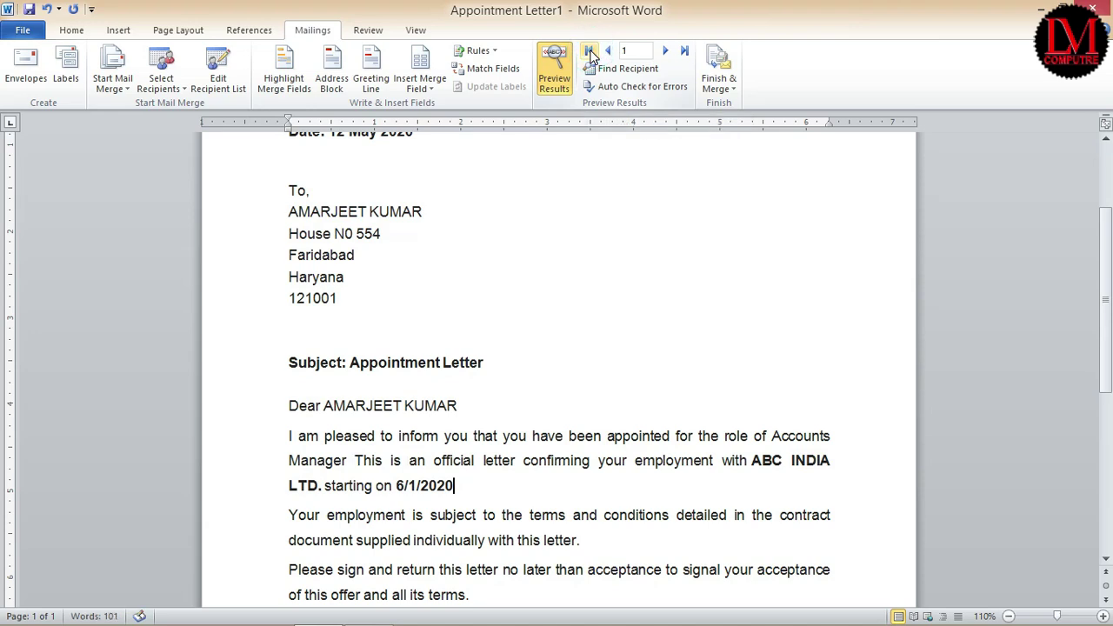
scroll(601, 253, "up", 2)
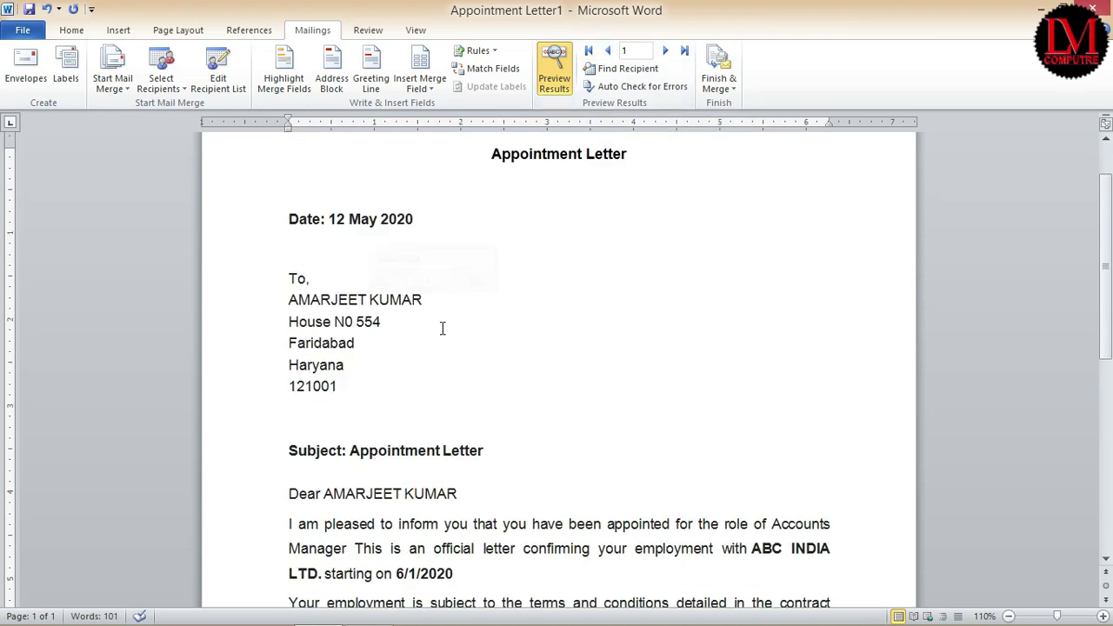
scroll(676, 392, "down", 3)
scroll(670, 385, "down", 2)
scroll(670, 383, "down", 3)
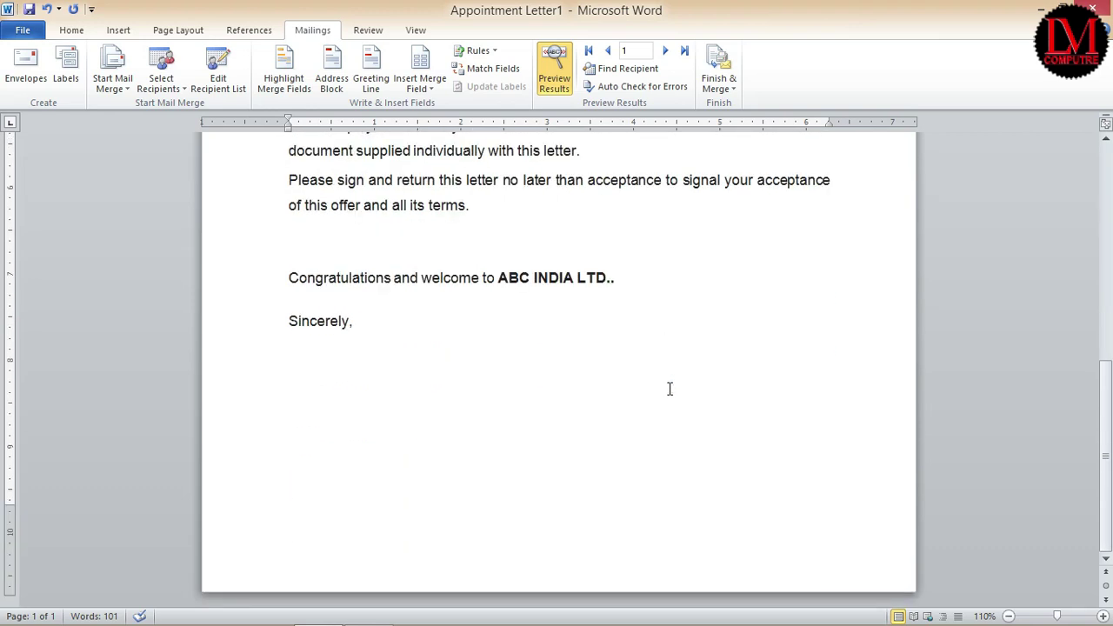
scroll(670, 388, "up", 9)
scroll(670, 388, "up", 6)
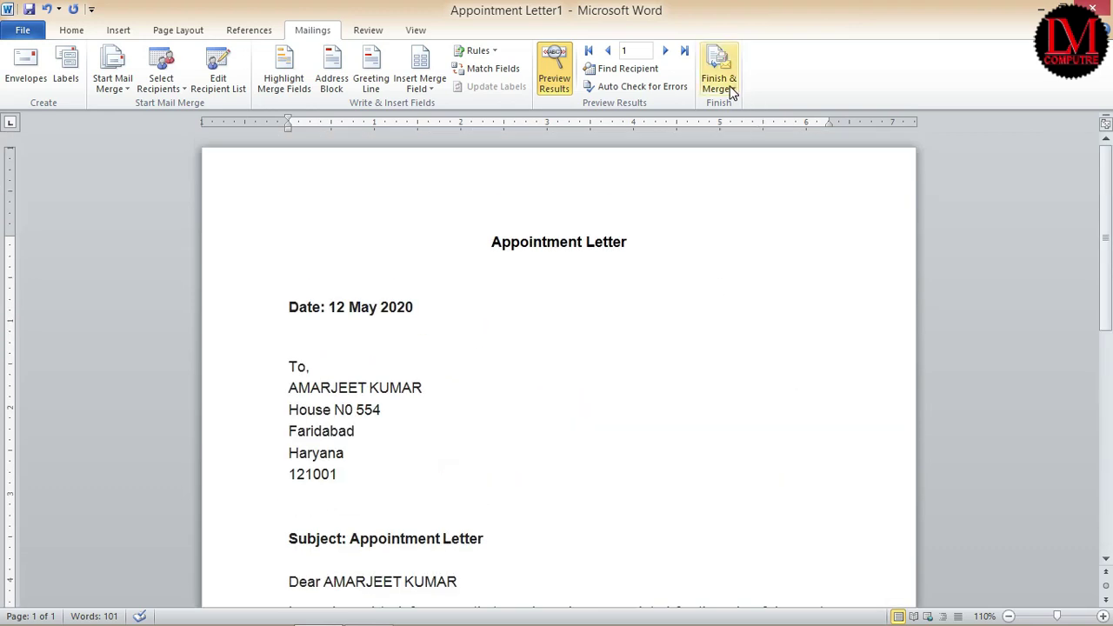
left_click(731, 90)
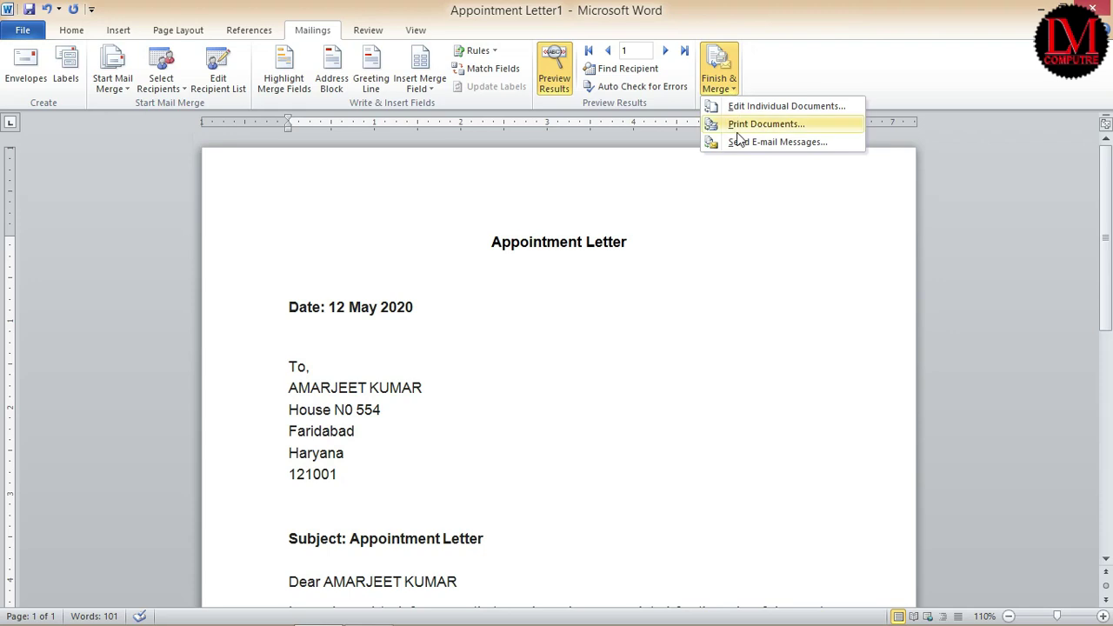
left_click(739, 127)
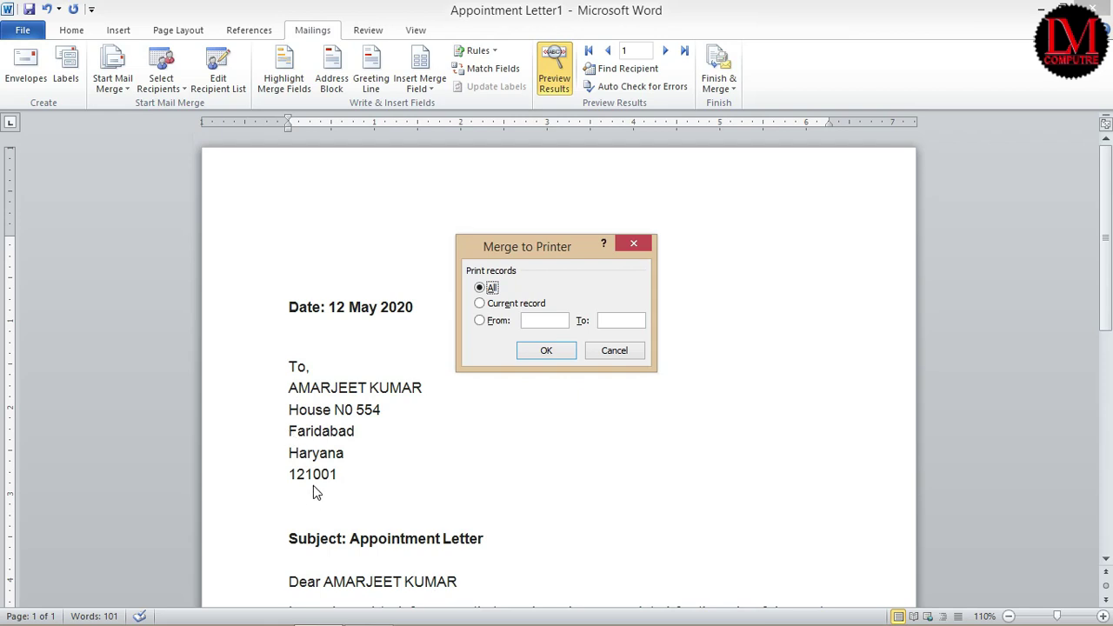
left_click(487, 306)
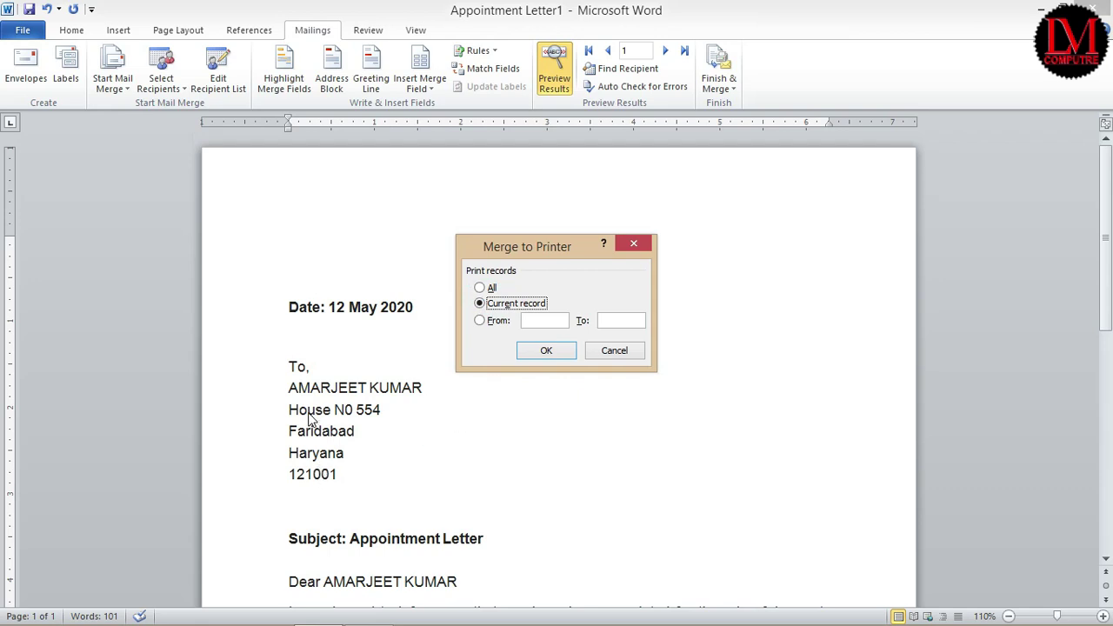
left_click(489, 321)
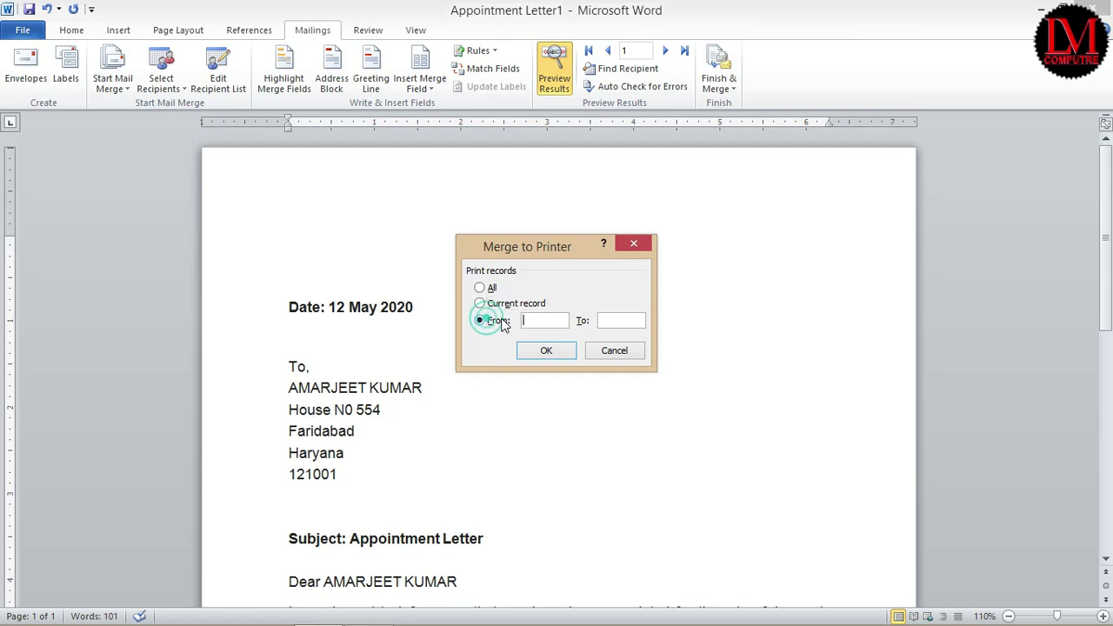
left_click(544, 320)
left_click(625, 319)
type("1")
left_click(627, 352)
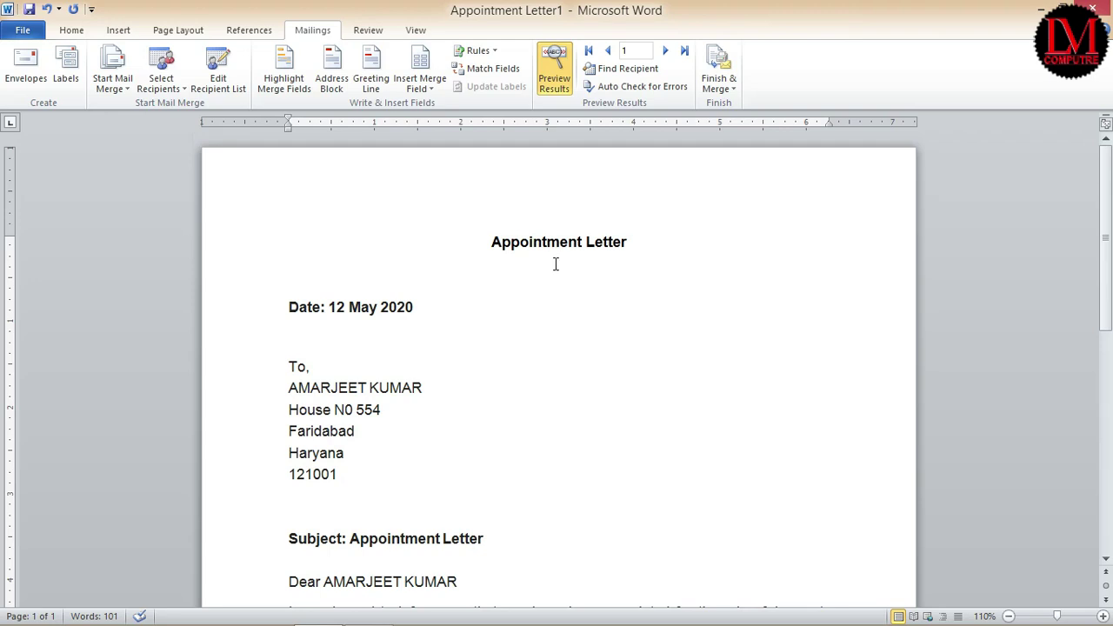
scroll(530, 286, "down", 4)
scroll(532, 294, "down", 6)
scroll(531, 296, "up", 5)
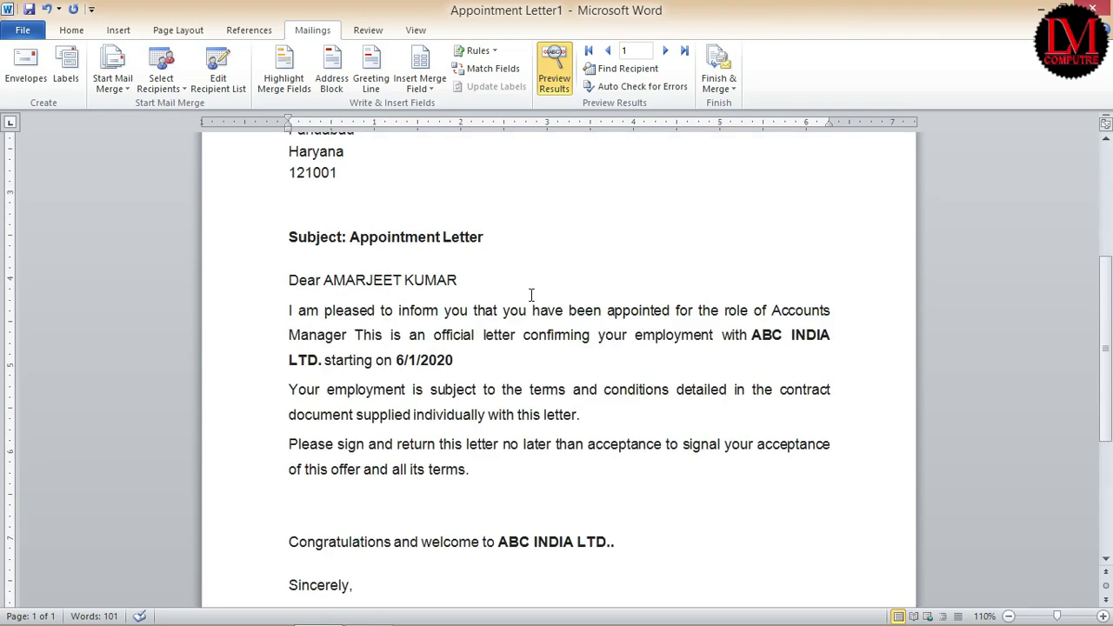
scroll(531, 296, "up", 9)
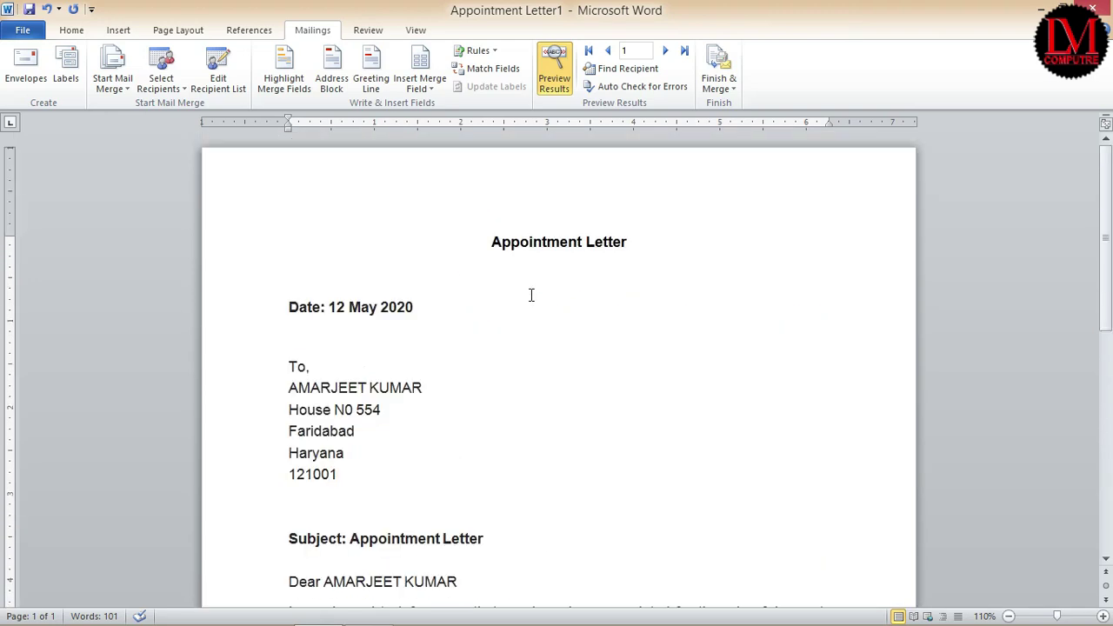
- Merge all records into the new Letters1 document and scroll through its 38 letters
left_click(729, 91)
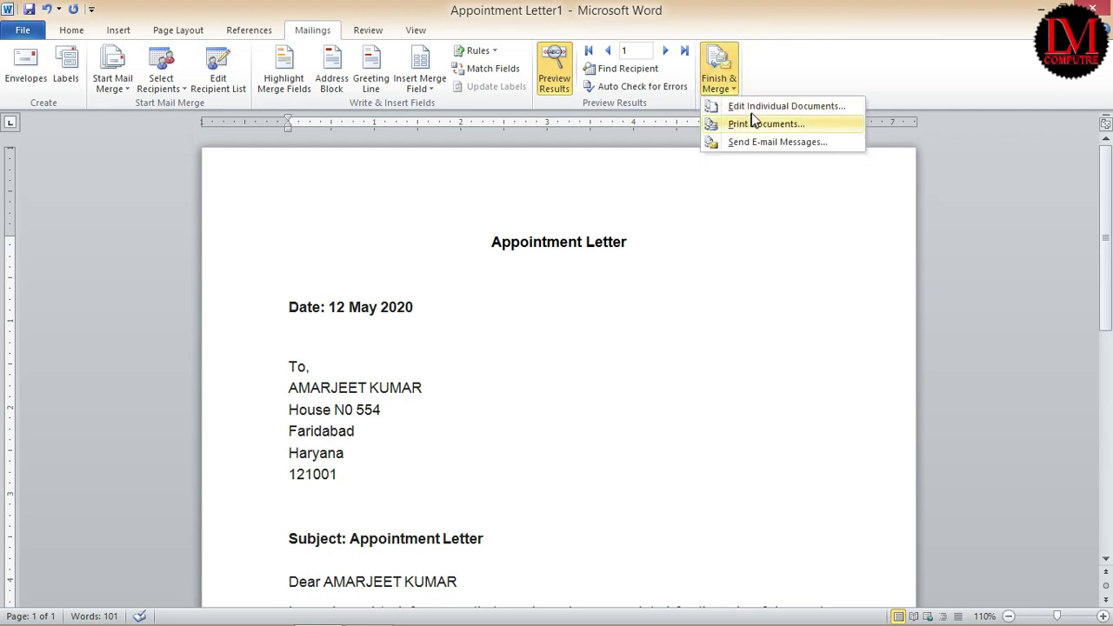
left_click(743, 106)
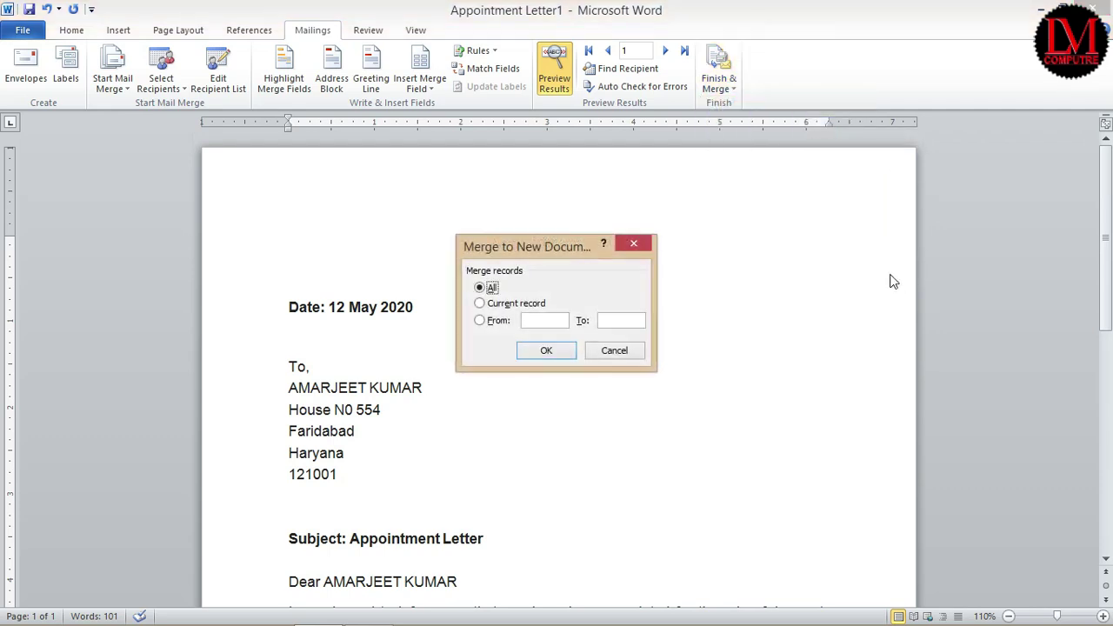
left_click(546, 352)
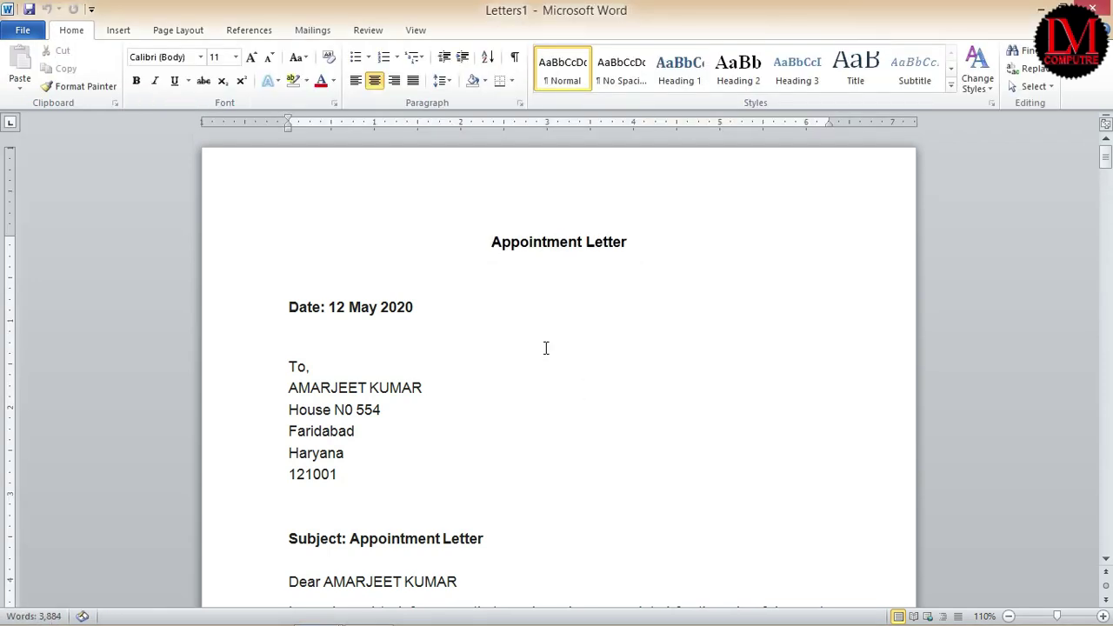
scroll(543, 345, "down", 5)
scroll(544, 346, "down", 5)
scroll(544, 346, "down", 6)
scroll(544, 345, "down", 5)
scroll(544, 345, "down", 4)
scroll(544, 345, "down", 6)
scroll(543, 345, "down", 6)
scroll(544, 347, "down", 8)
scroll(544, 346, "down", 5)
scroll(543, 346, "down", 4)
scroll(544, 346, "down", 5)
scroll(543, 346, "down", 8)
scroll(543, 347, "down", 2)
scroll(543, 347, "down", 6)
scroll(543, 347, "down", 5)
scroll(543, 347, "down", 8)
scroll(543, 347, "down", 10)
scroll(544, 347, "down", 6)
scroll(544, 347, "down", 6)
scroll(543, 347, "down", 8)
scroll(544, 347, "down", 4)
scroll(544, 347, "down", 3)
scroll(543, 348, "down", 4)
scroll(544, 348, "down", 6)
scroll(544, 348, "down", 6)
scroll(543, 348, "down", 6)
scroll(544, 347, "down", 6)
scroll(544, 349, "down", 5)
scroll(543, 349, "down", 6)
scroll(544, 349, "down", 7)
scroll(541, 351, "down", 12)
scroll(541, 352, "up", 6)
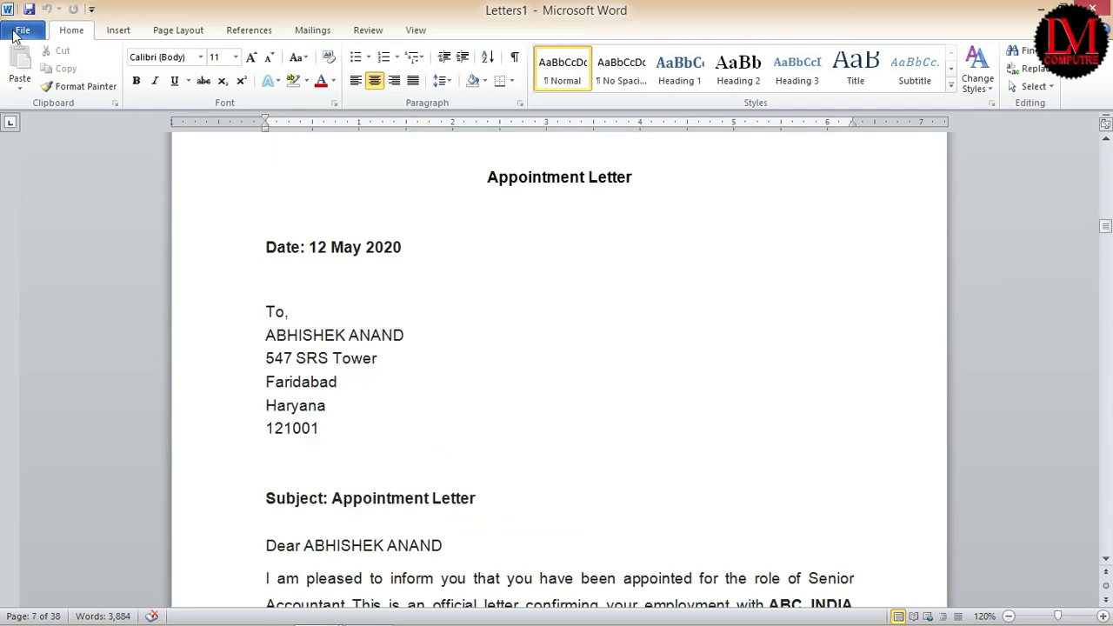
- Set 2 copies in the Letters1 print preview, then return to the document
left_click(23, 30)
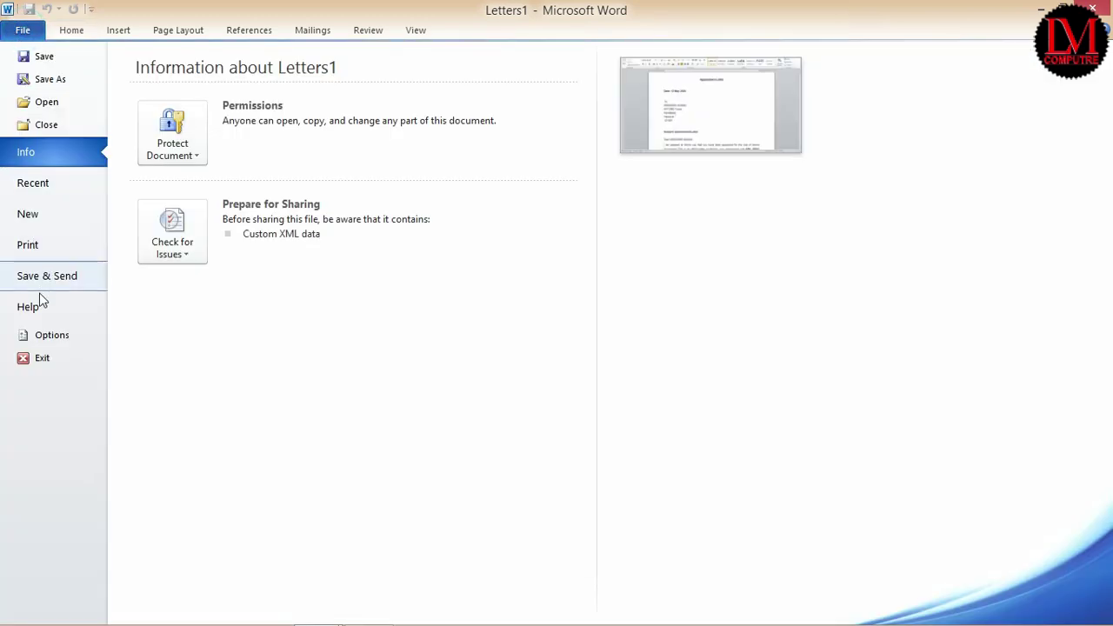
left_click(42, 249)
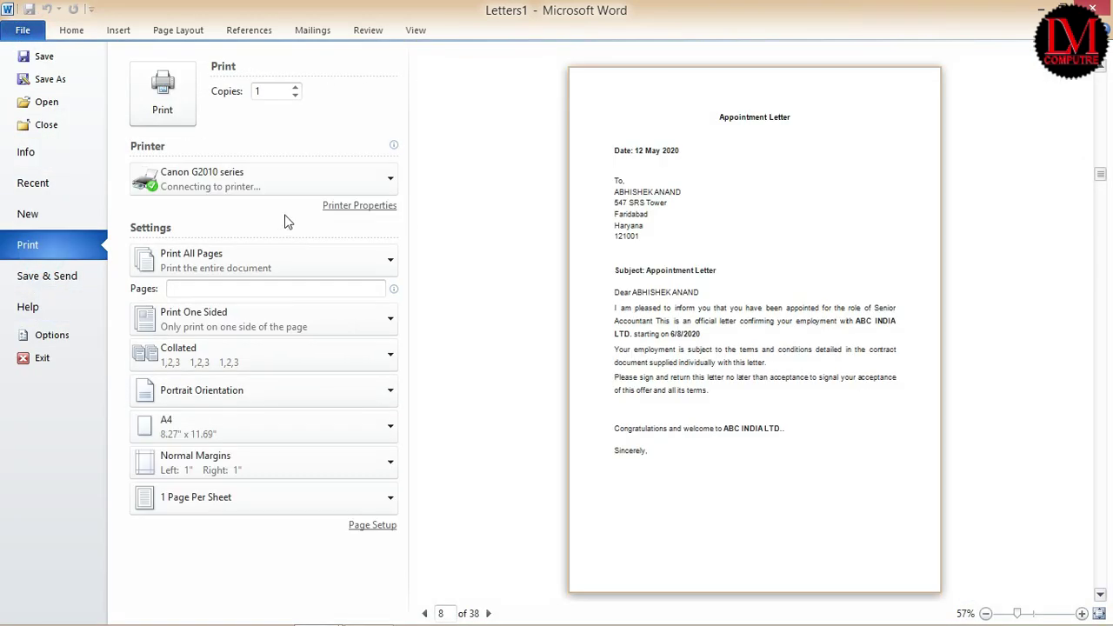
left_click(295, 86)
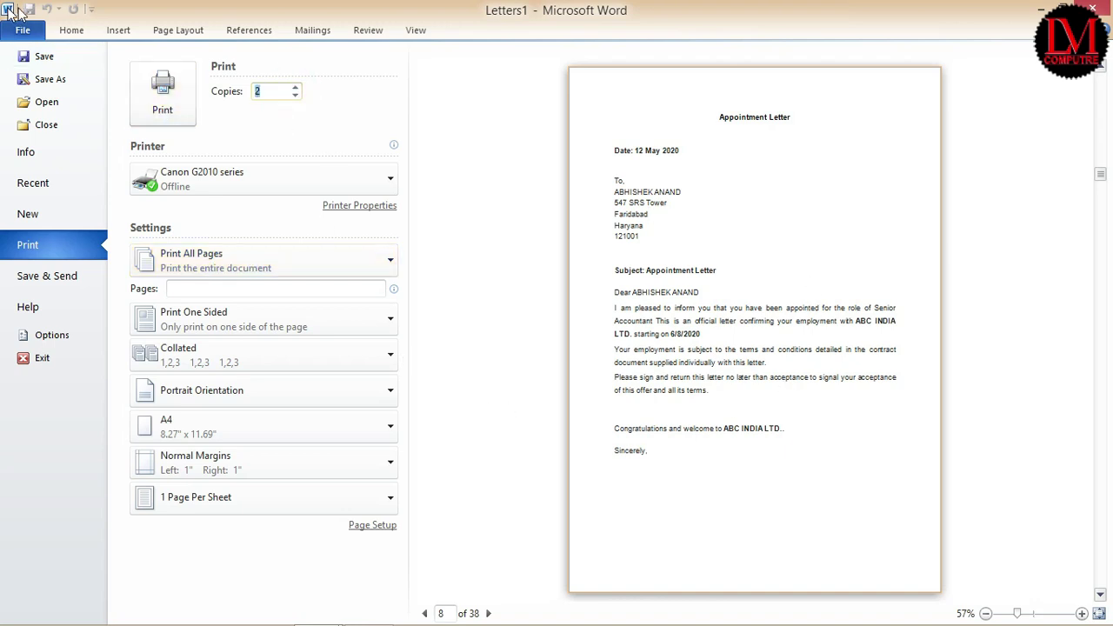
left_click(72, 31)
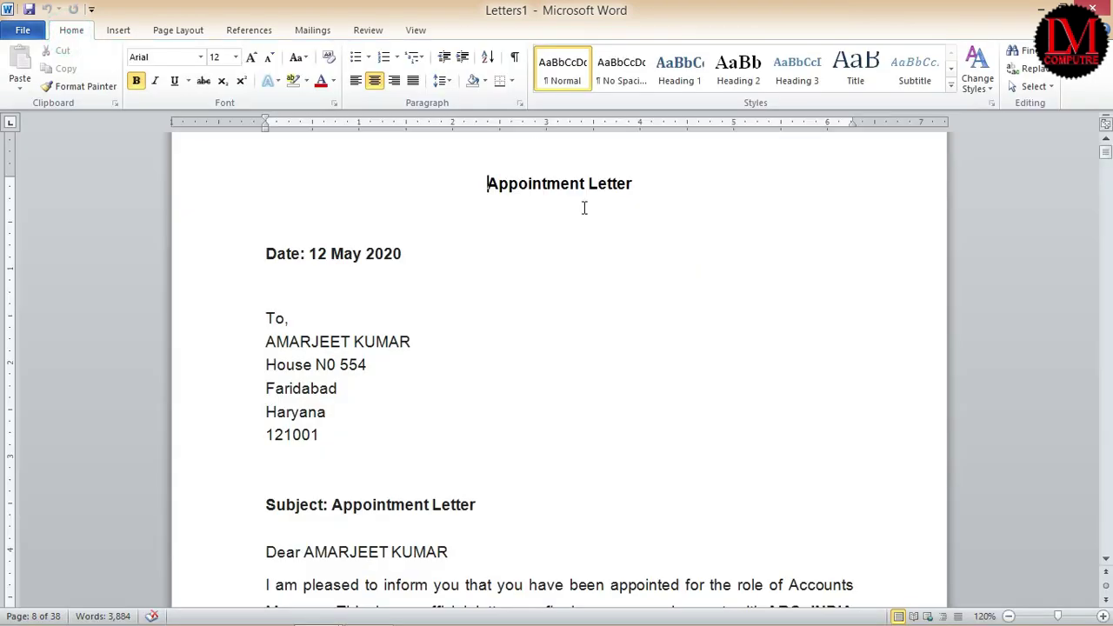
left_click(310, 31)
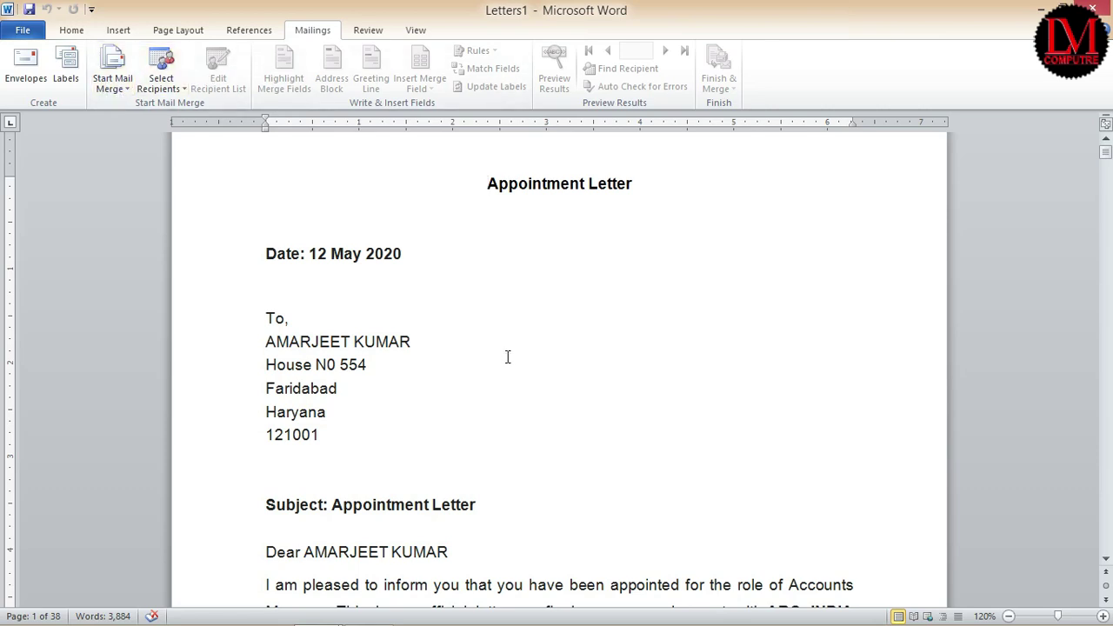
- Close Letters1 and Appointment Letter1 without saving changes
left_click(23, 29)
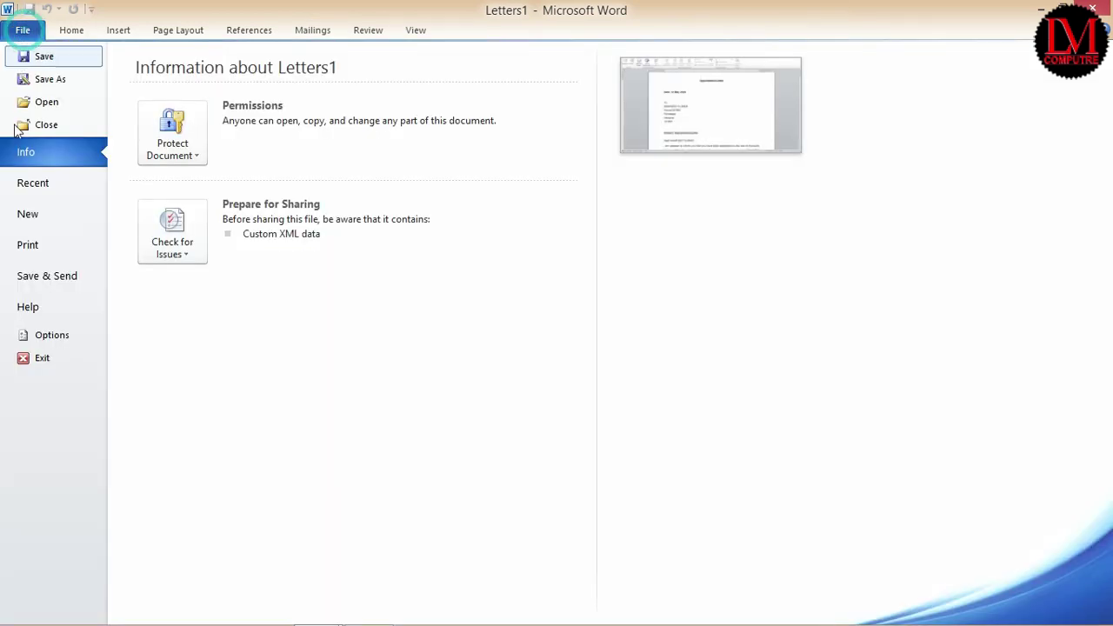
left_click(50, 127)
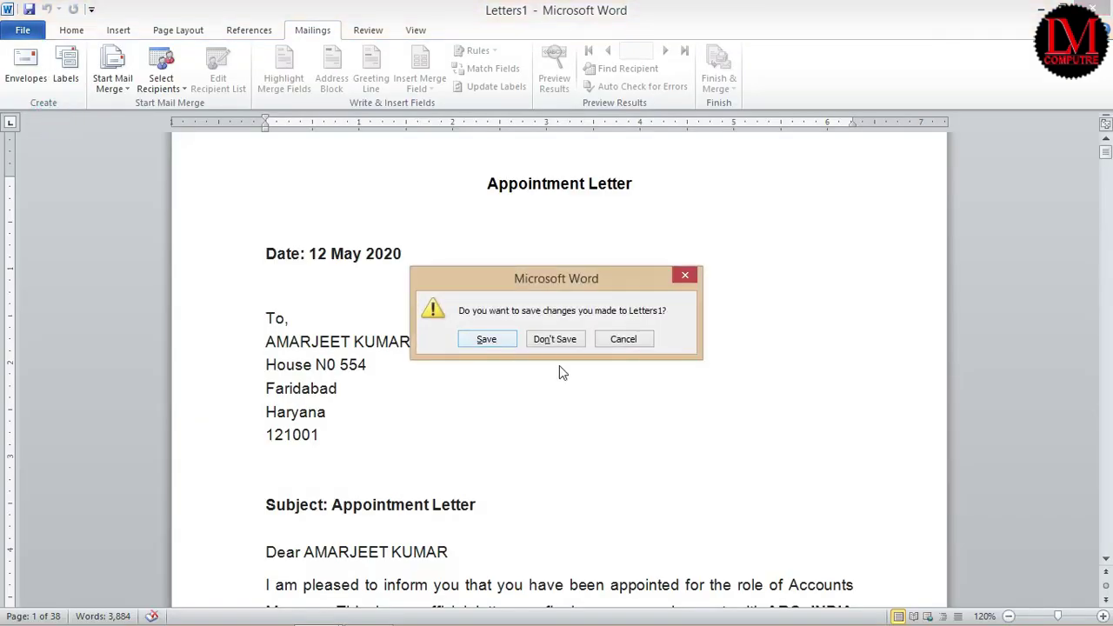
left_click(566, 340)
left_click(22, 29)
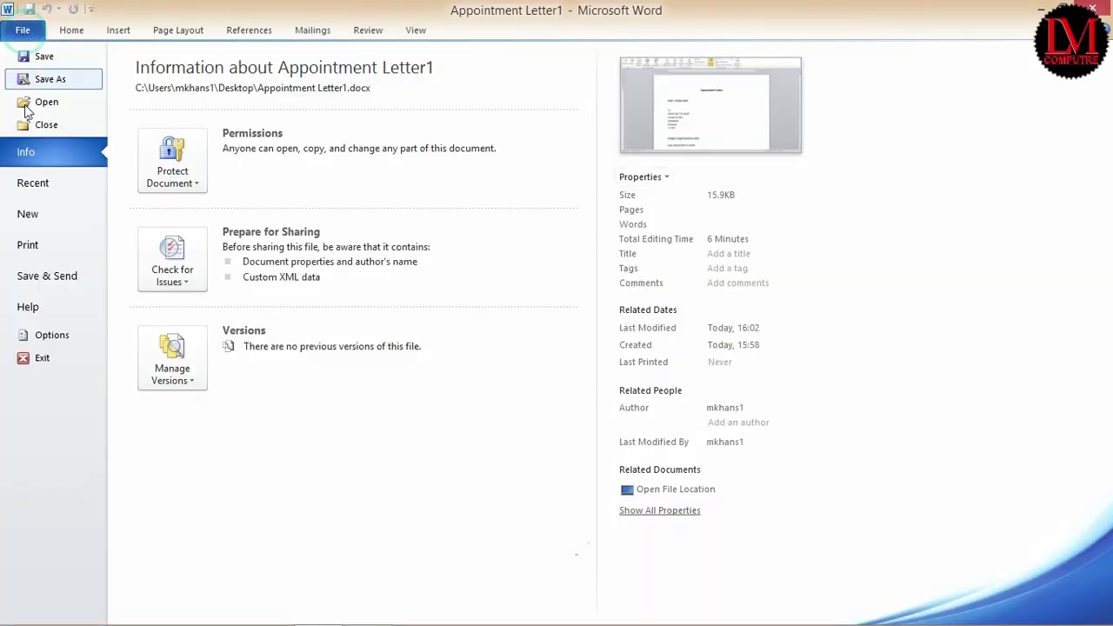
left_click(59, 129)
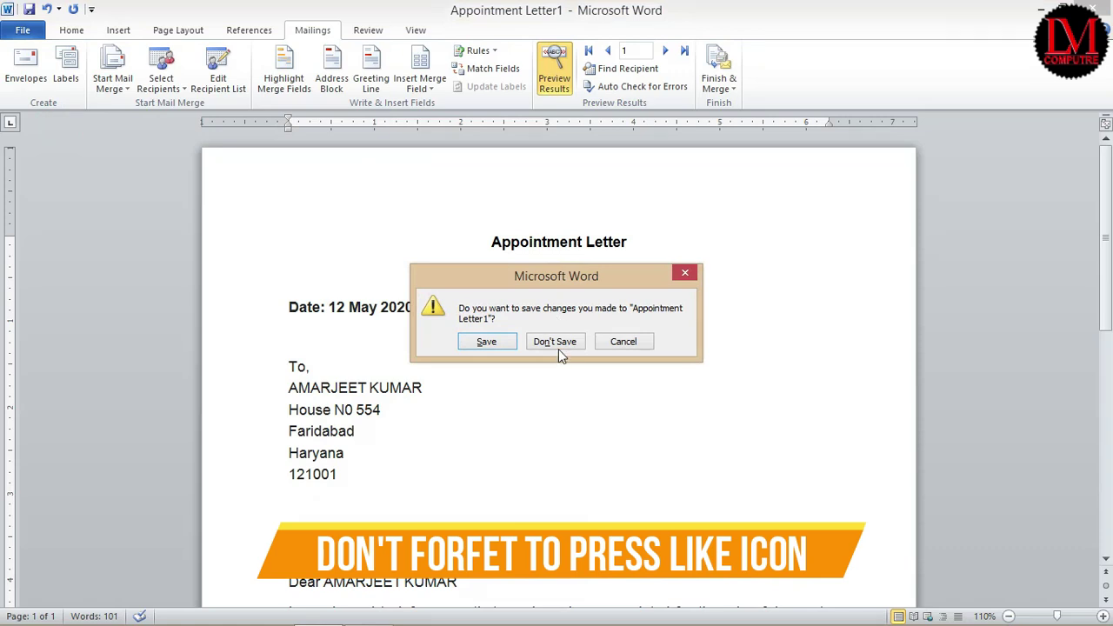
left_click(557, 342)
- Create a new blank document and list the mail merge document types
left_click(17, 30)
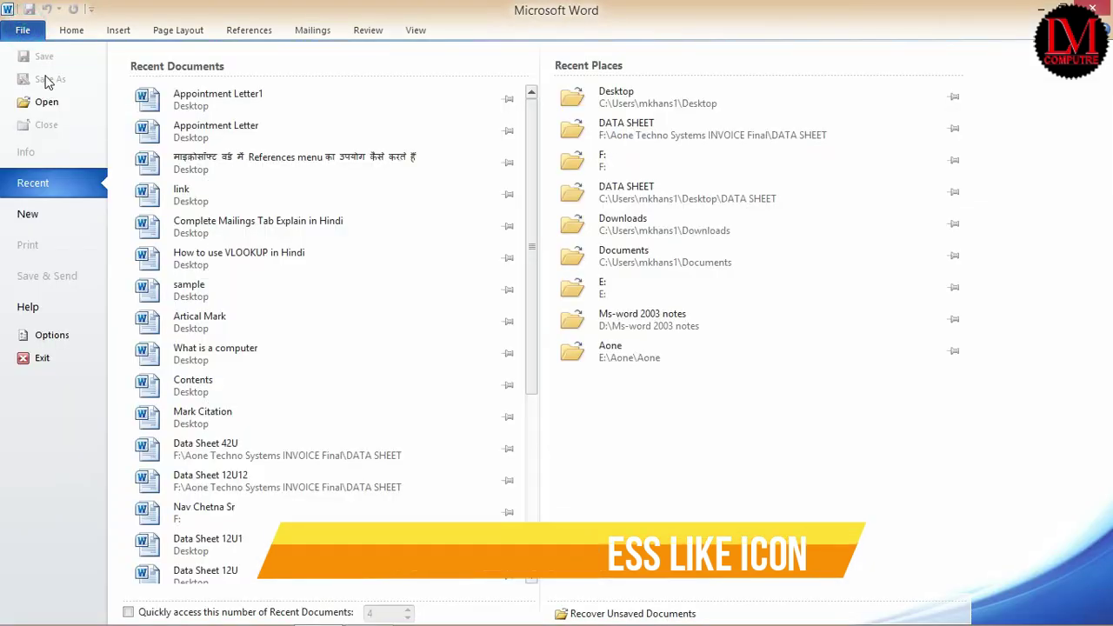
left_click(30, 218)
left_click(817, 407)
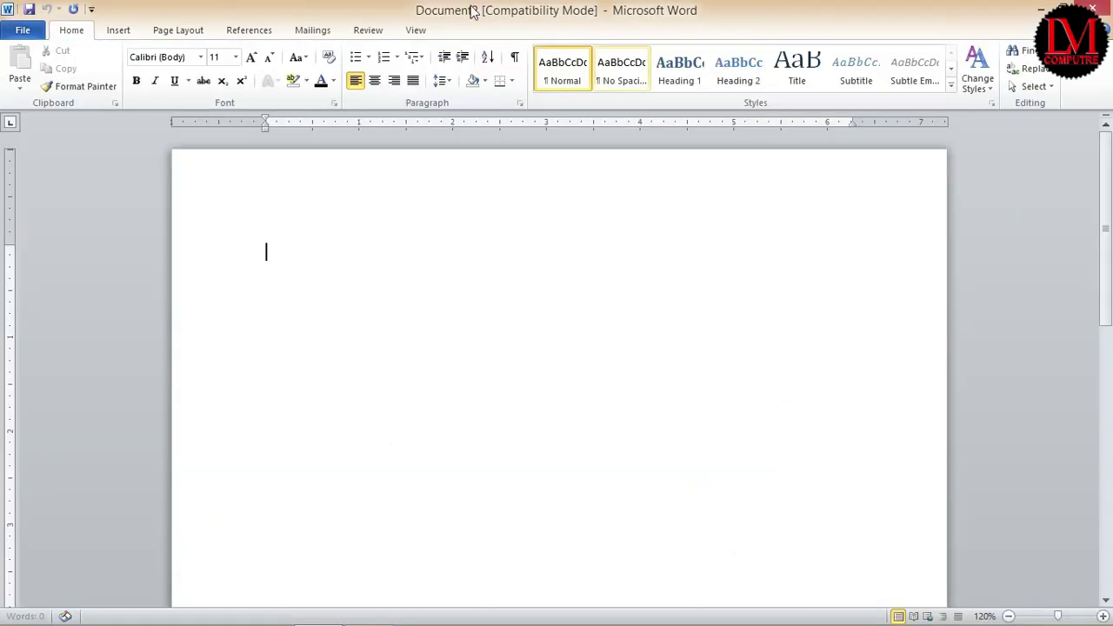
left_click(306, 32)
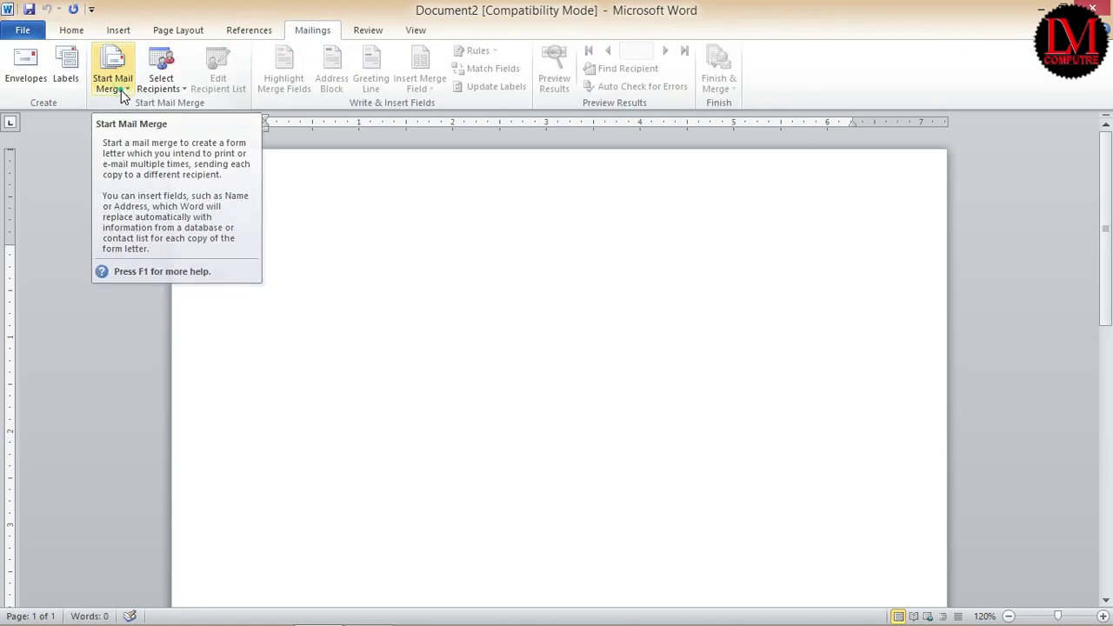
left_click(121, 90)
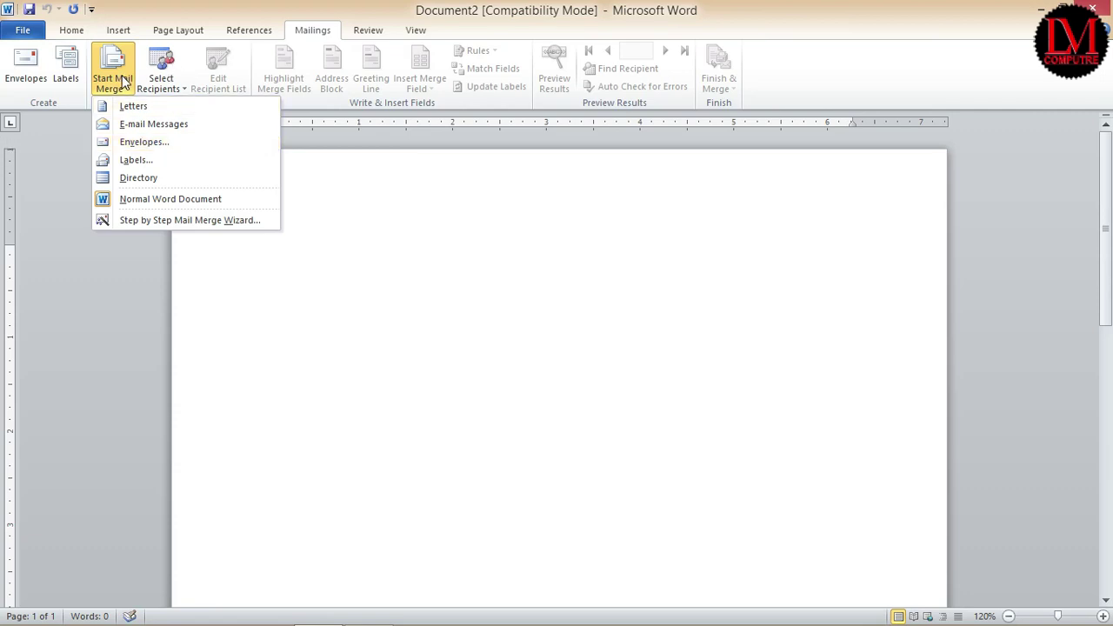
- Start an envelope merge and choose the C65 (114 x 229 mm) envelope size
left_click(129, 143)
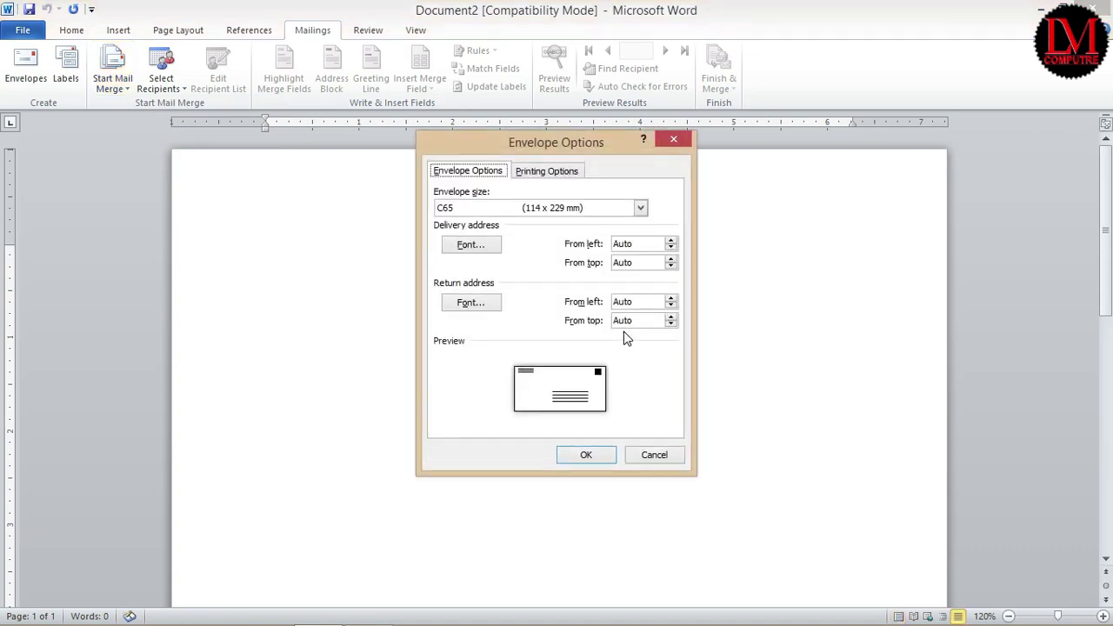
left_click(475, 210)
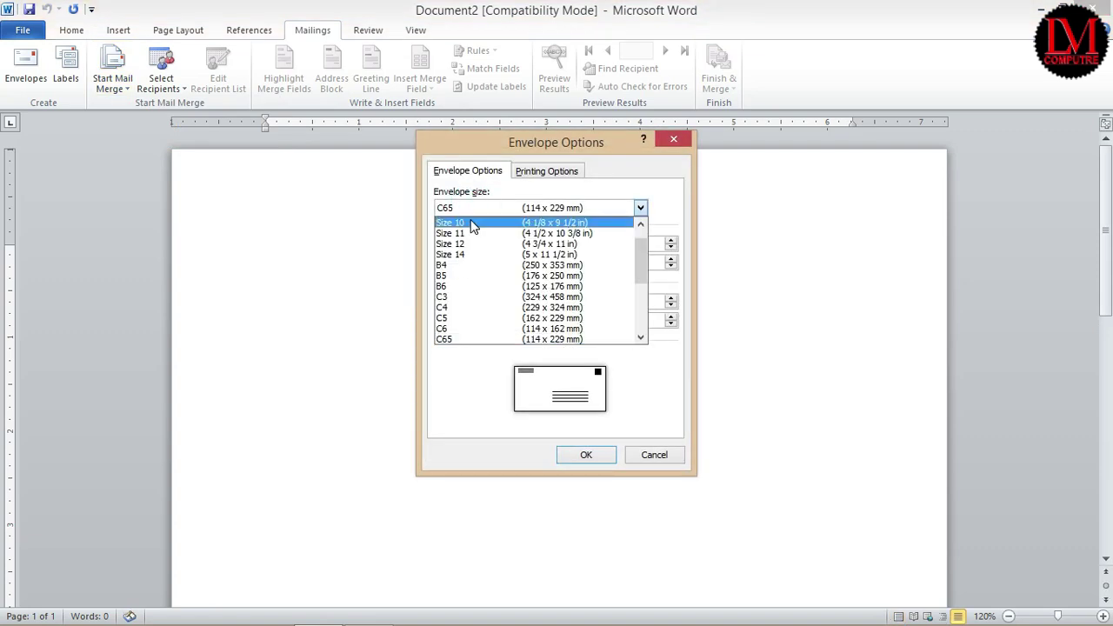
left_click(472, 219)
key("alt+Down")
key("Down")
key("Down")
key("Down")
key("Down")
key("Down")
key("Down")
key("Down")
key("Down")
key("Down")
key("Down")
key("Down")
key("Down")
key("Down")
key("Up")
key("Up")
key("Up")
key("Up")
key("Up")
key("Up")
key("Up")
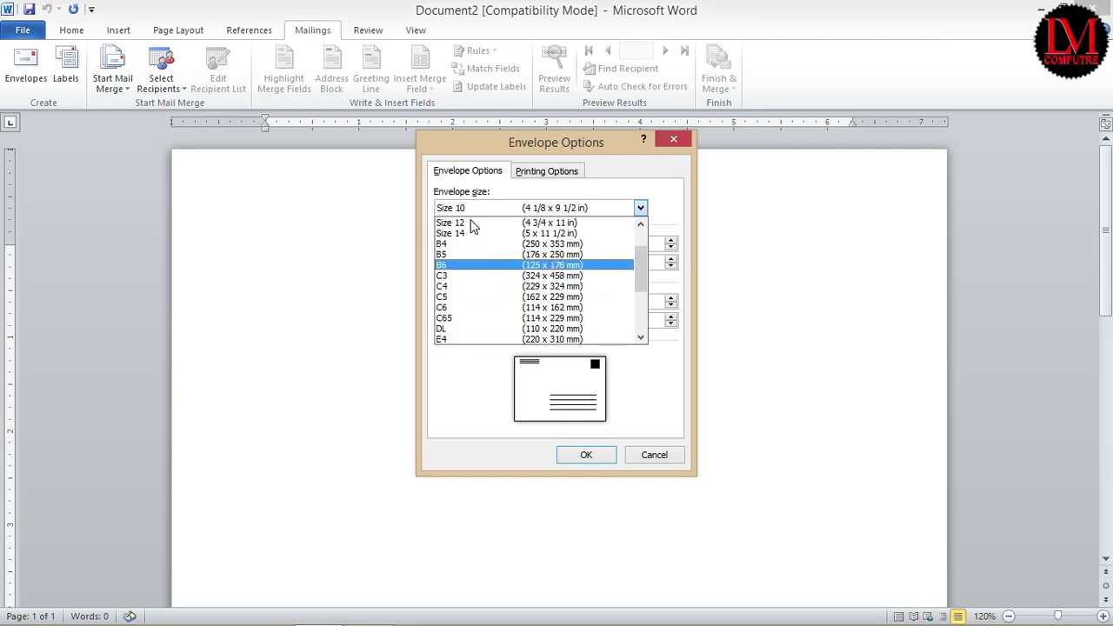
key("Down")
key("Down")
key("Up")
key("Up")
key("Down")
key("Up")
key("Up")
key("Down")
key("Down")
key("Down")
key("Down")
key("Down")
key("Down")
key("Down")
key("Up")
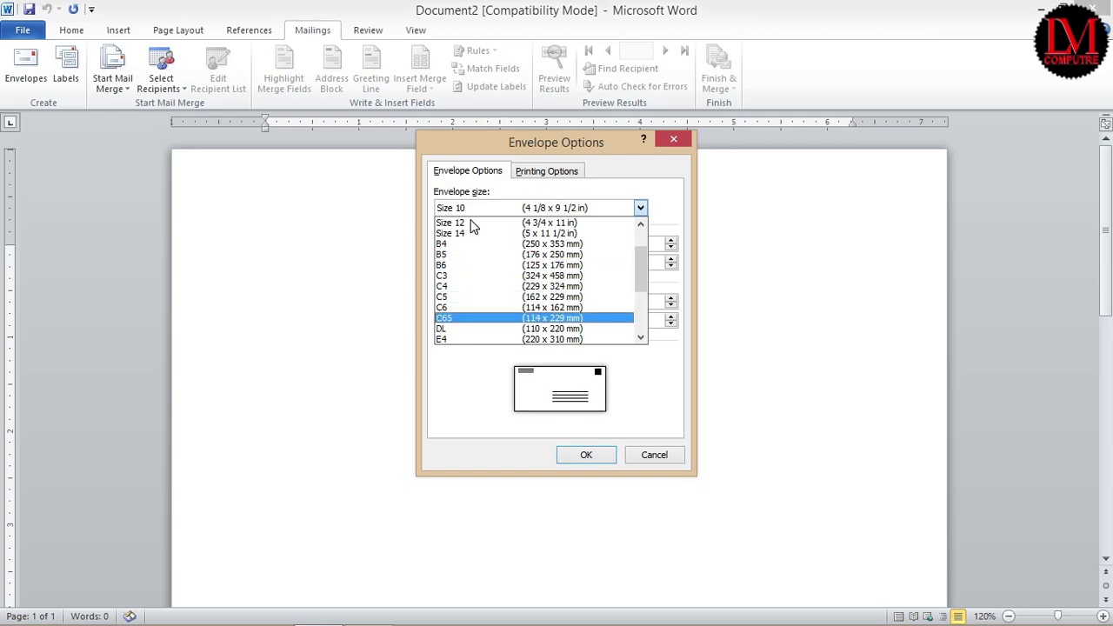
left_click(467, 318)
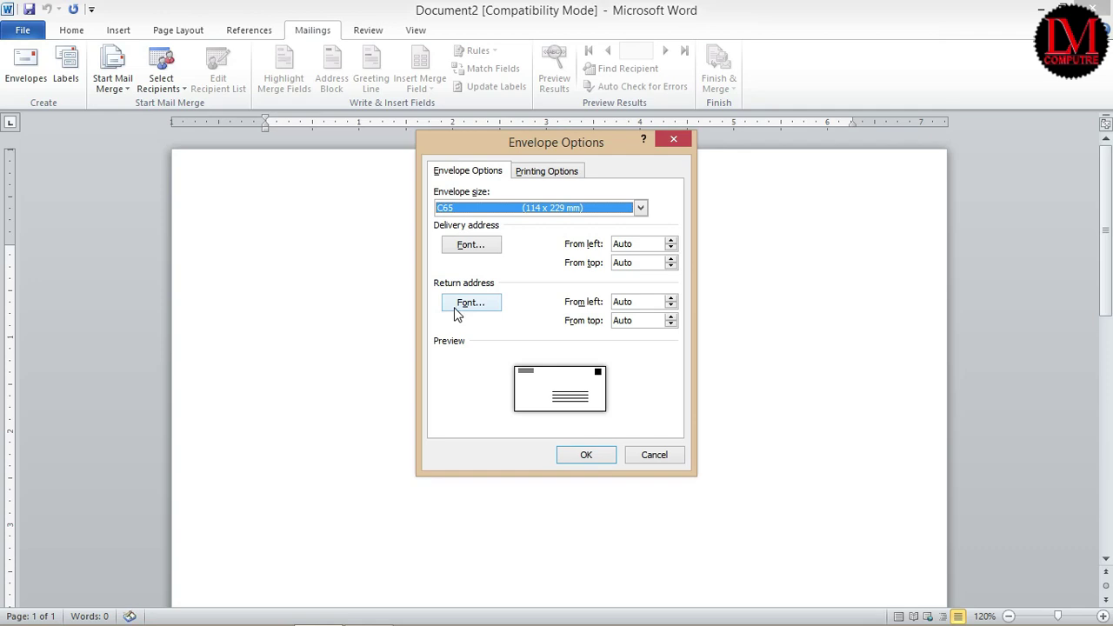
- Leave the return address font unchanged and apply the envelope options
left_click(497, 309)
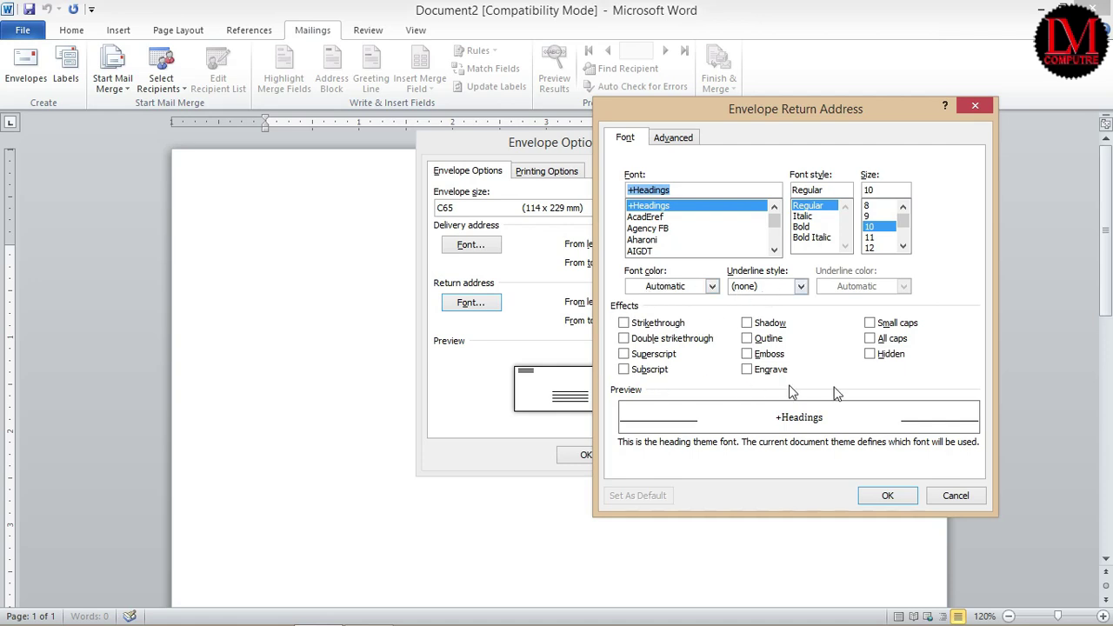
left_click(884, 496)
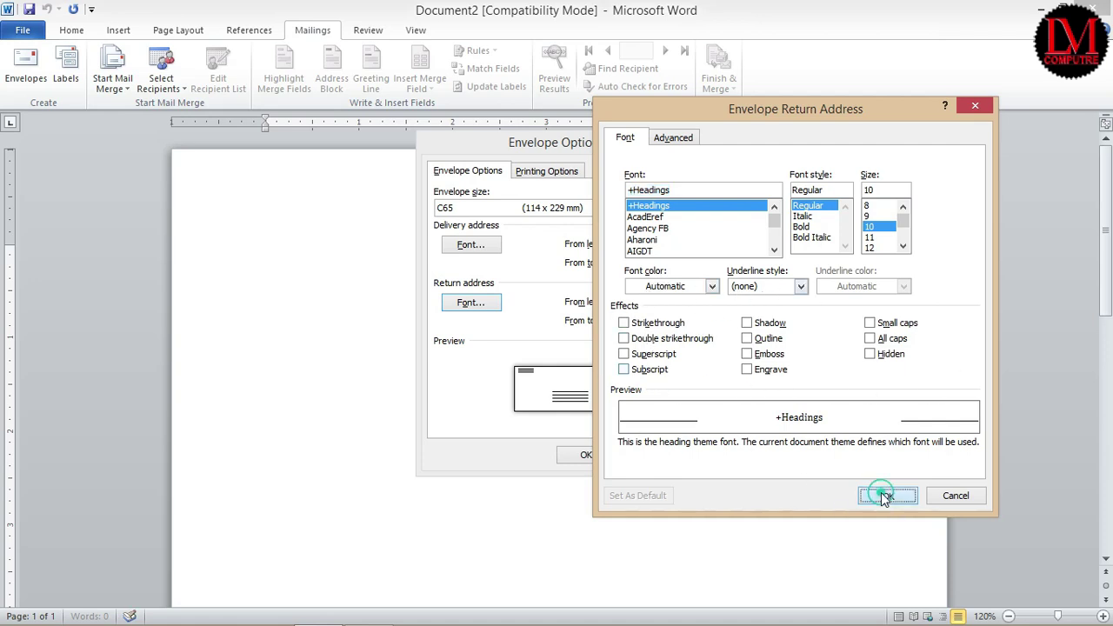
left_click(582, 457)
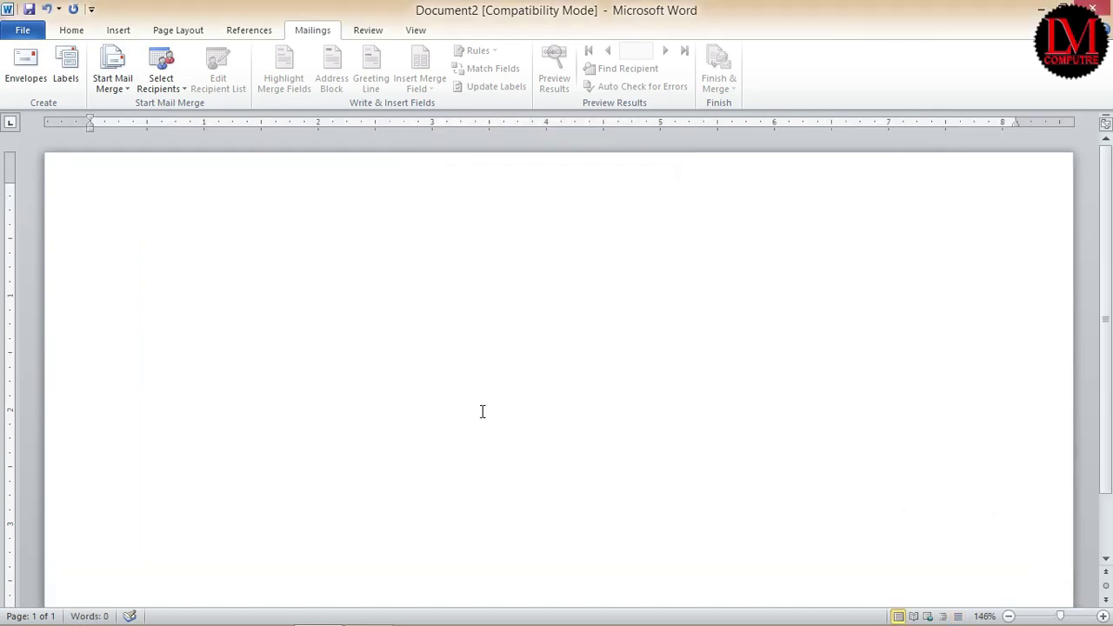
- Type 'To,' at the top-left of the envelope
scroll(485, 412, "down", 5, "ctrl")
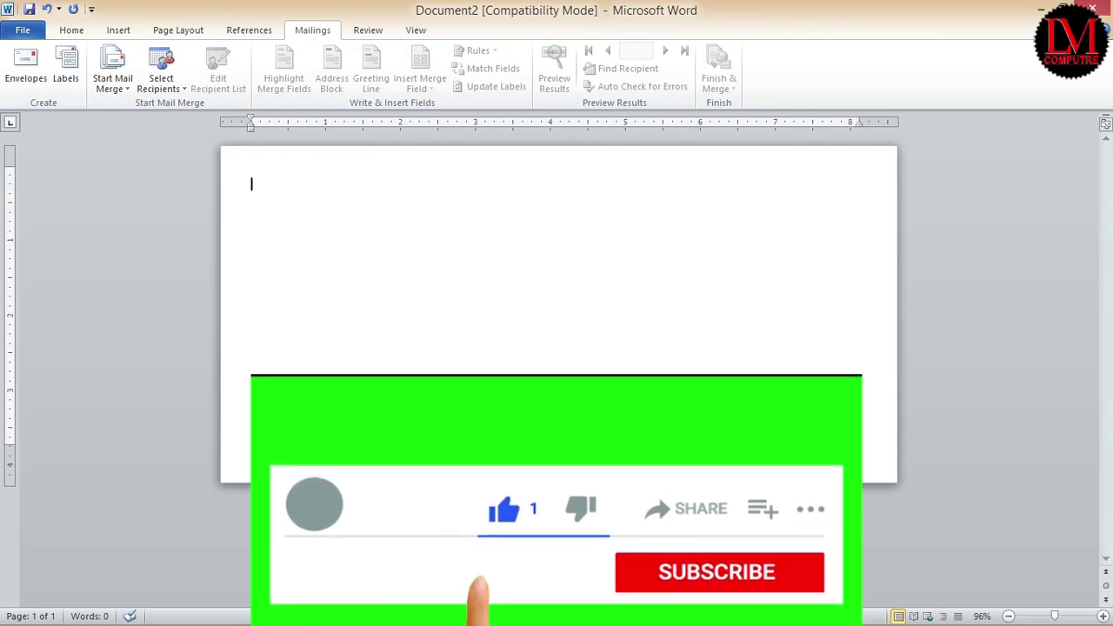
left_click(504, 369)
left_click(257, 192)
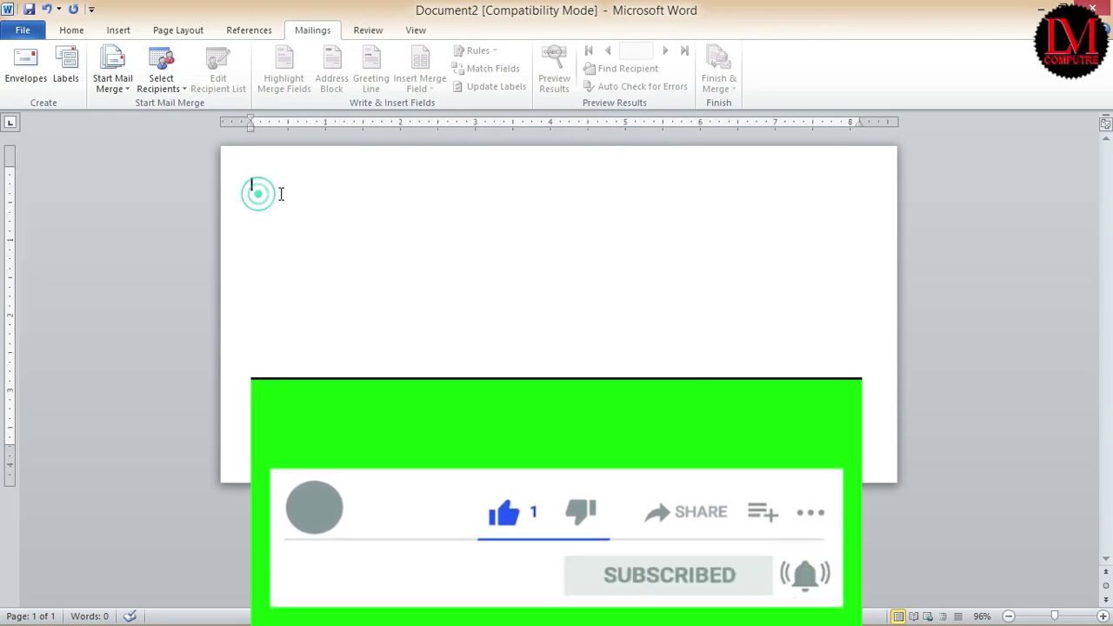
key("BackSpace")
type("tO,")
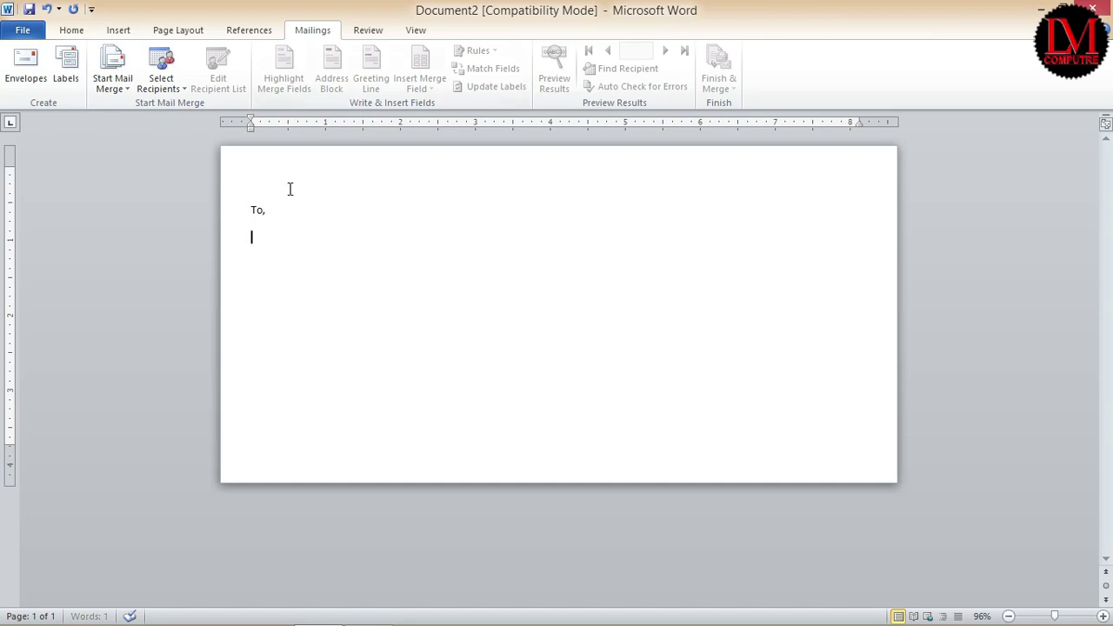
- Use the Appoinent List workbook on the Desktop (Sheet1$) as the recipient list
left_click(152, 97)
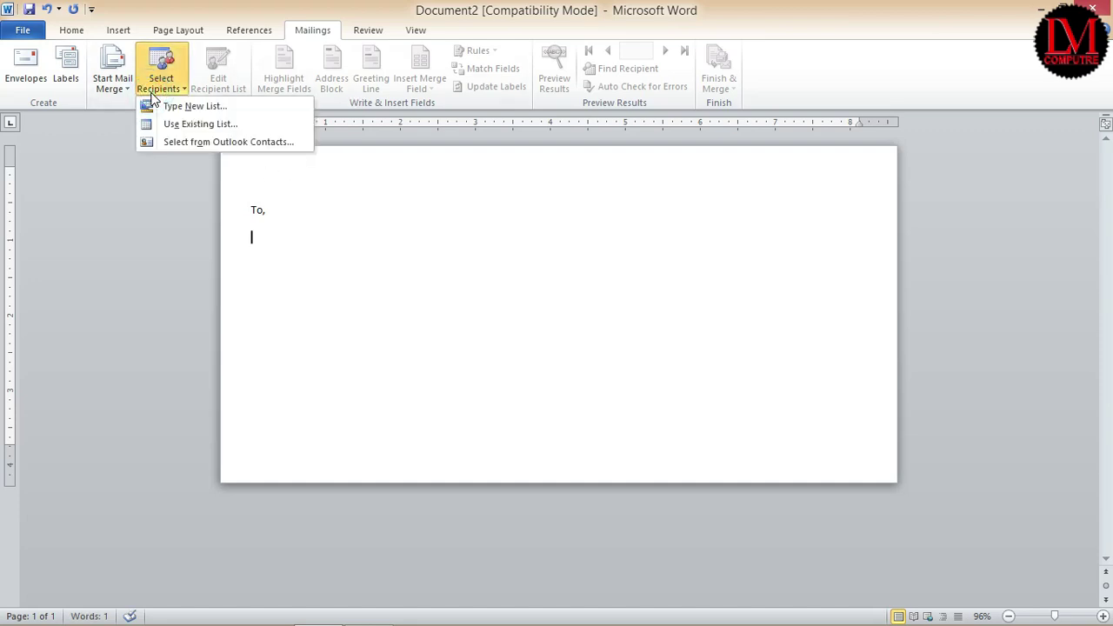
left_click(172, 127)
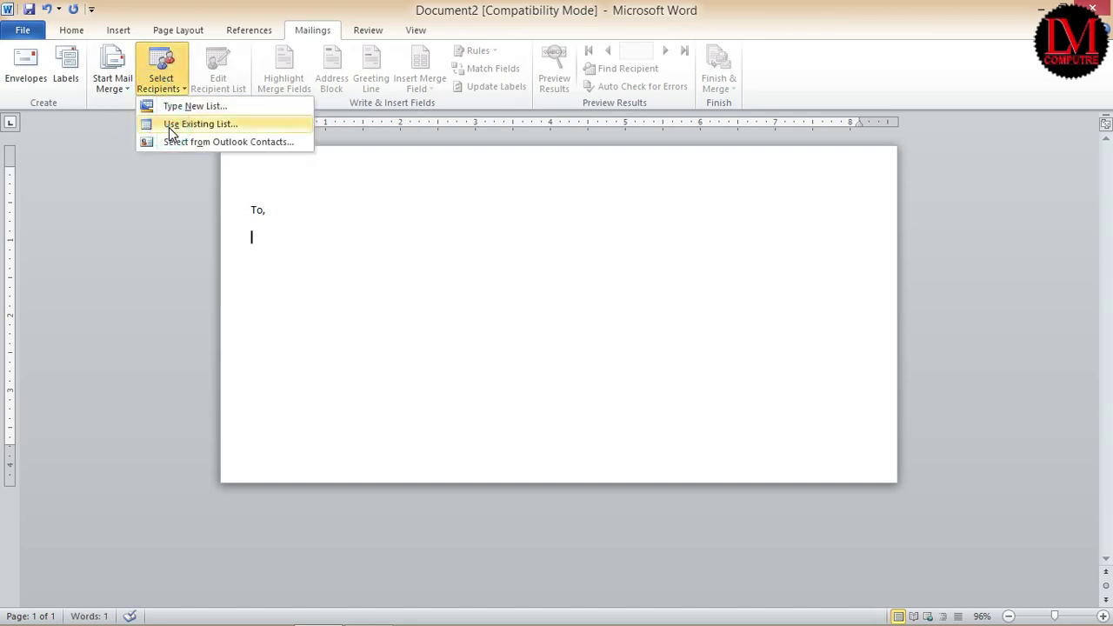
left_click(171, 127)
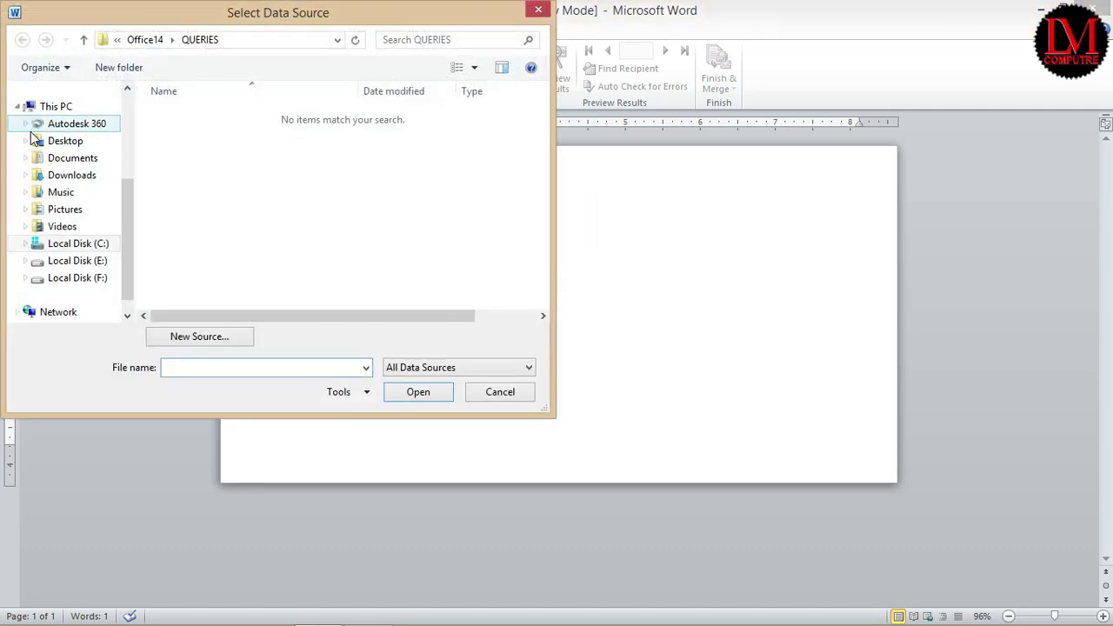
left_click(54, 144)
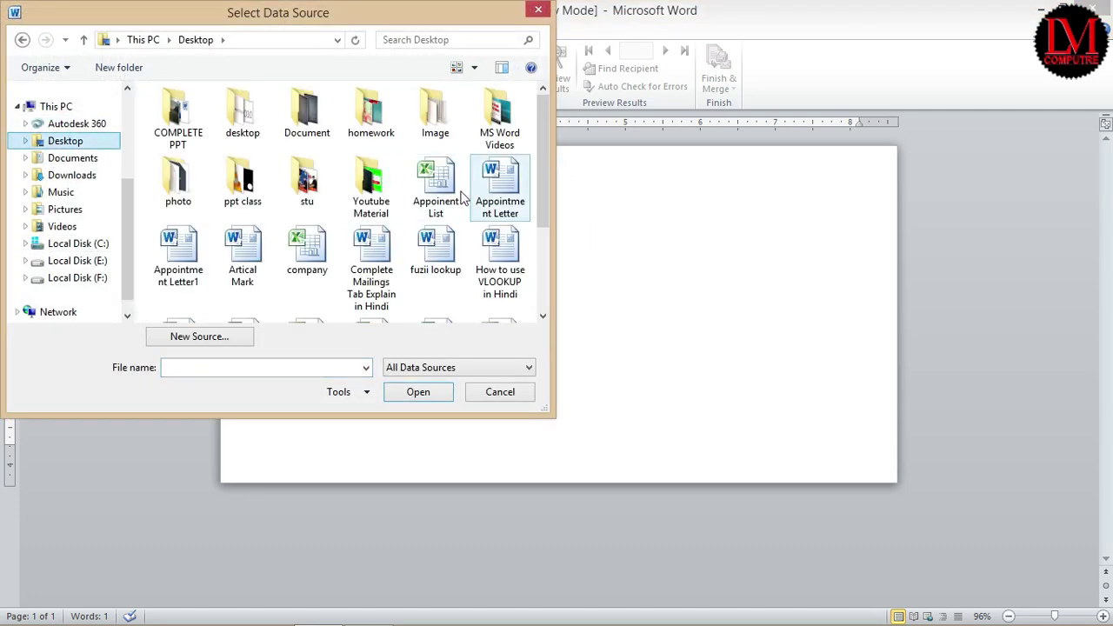
left_click(436, 188)
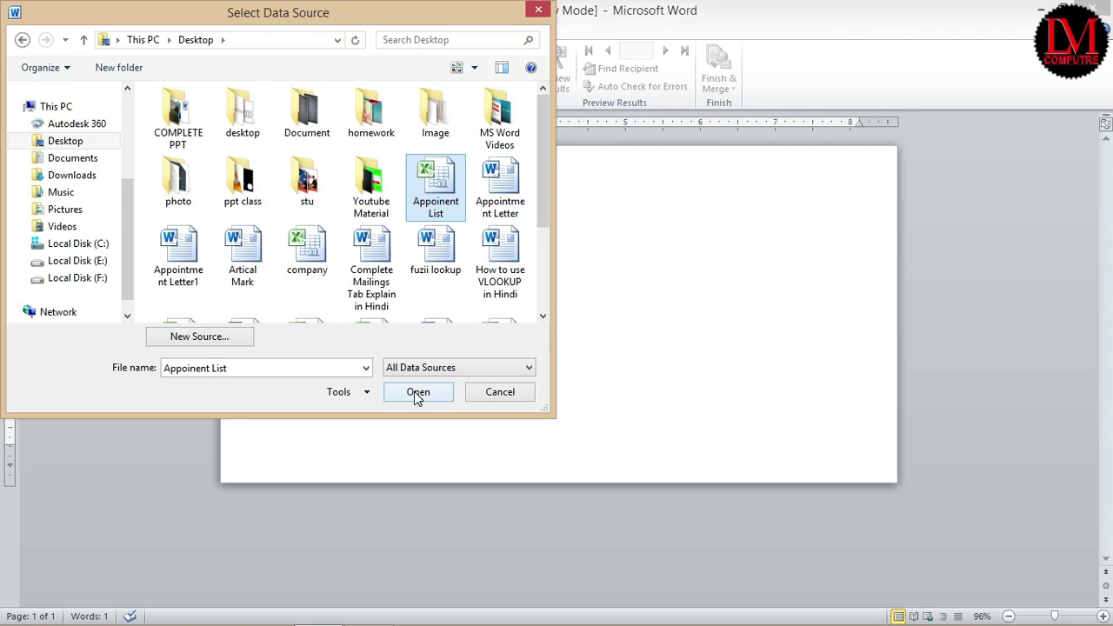
left_click(418, 394)
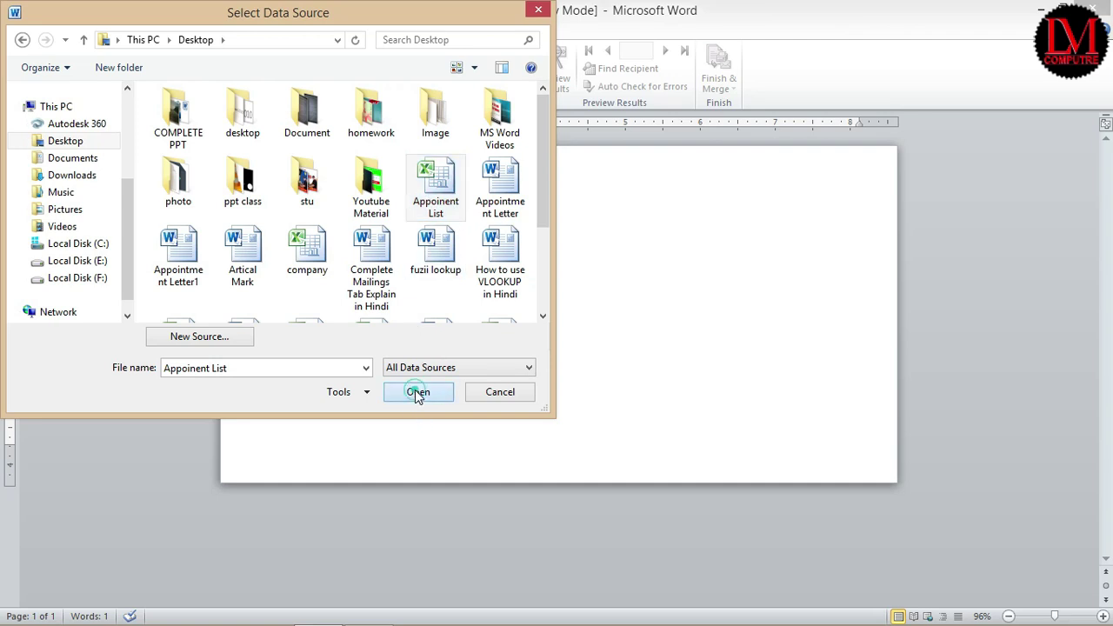
left_click(652, 375)
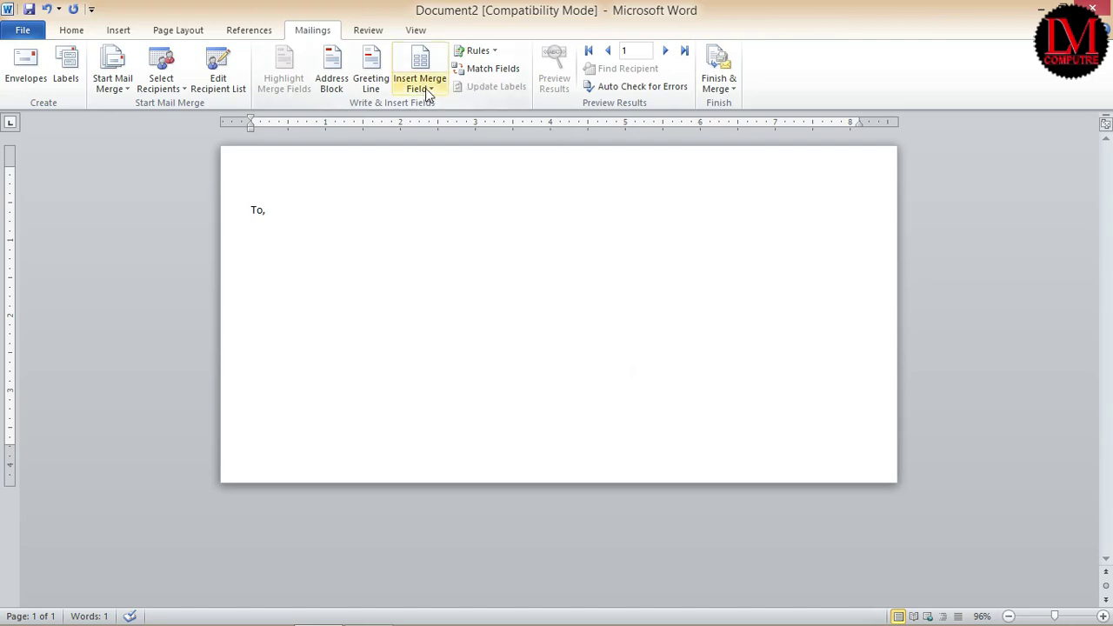
- Insert the Employee_Name, Address and City merge fields on separate lines under 'To,'
left_click(425, 88)
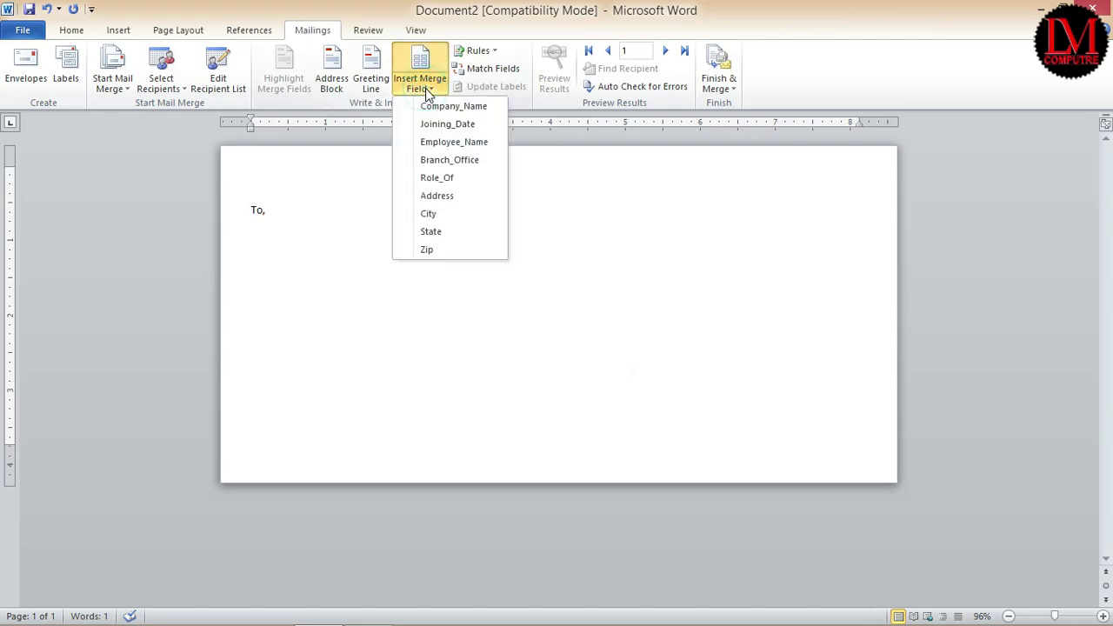
left_click(462, 143)
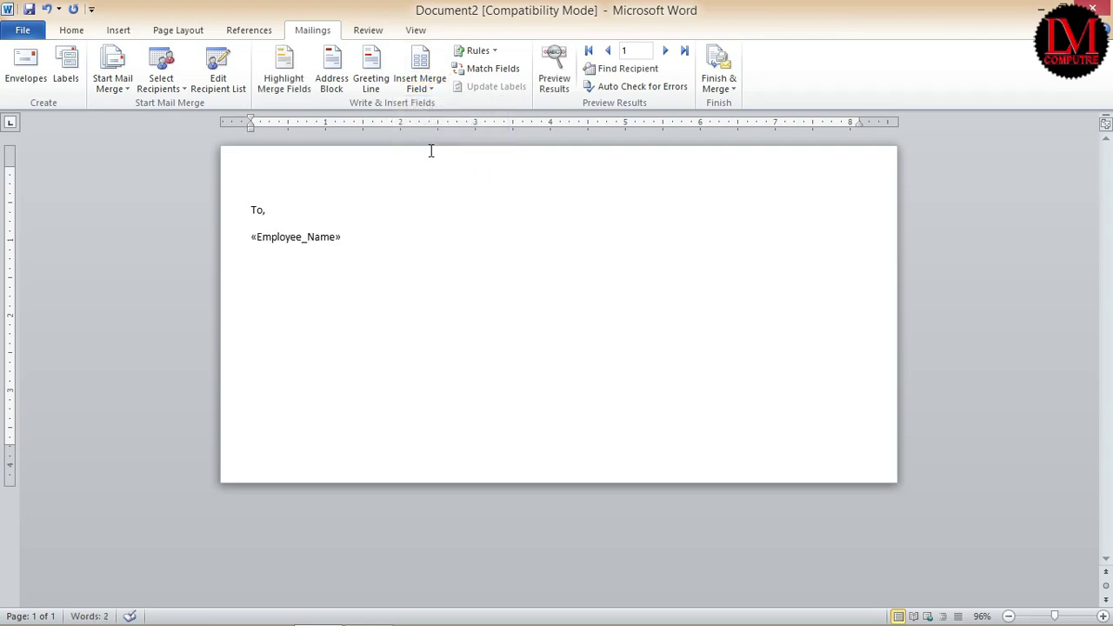
key("Return")
left_click(421, 83)
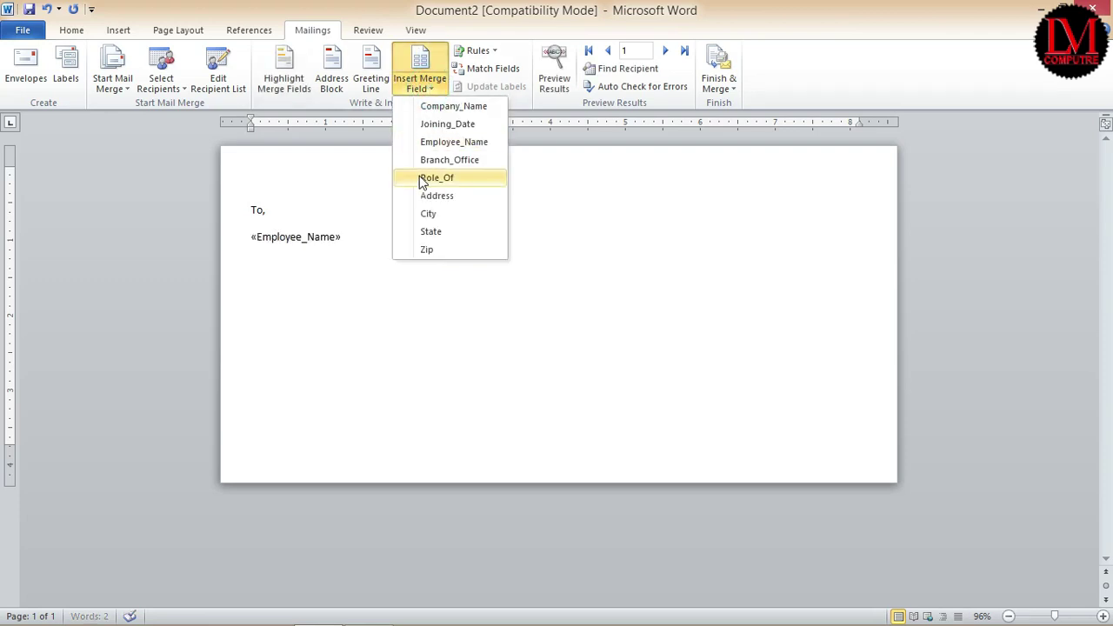
left_click(426, 197)
key("Return")
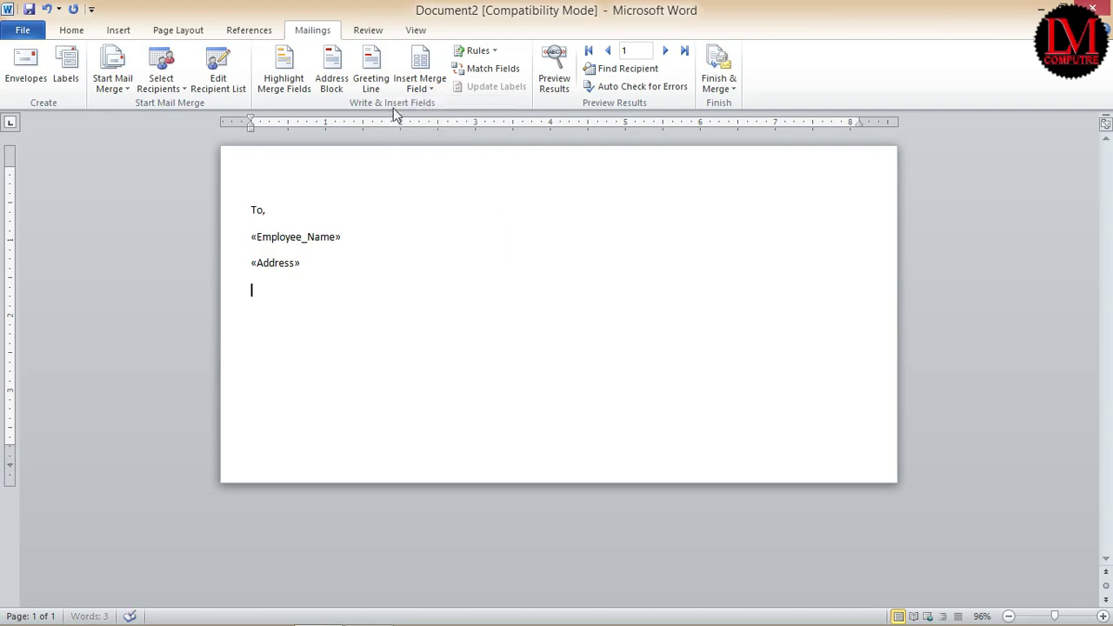
left_click(416, 86)
left_click(431, 214)
key("Return")
- Add the State and Zip fields on their own lines, then select the address block
left_click(422, 83)
left_click(431, 231)
key("Return")
left_click(423, 84)
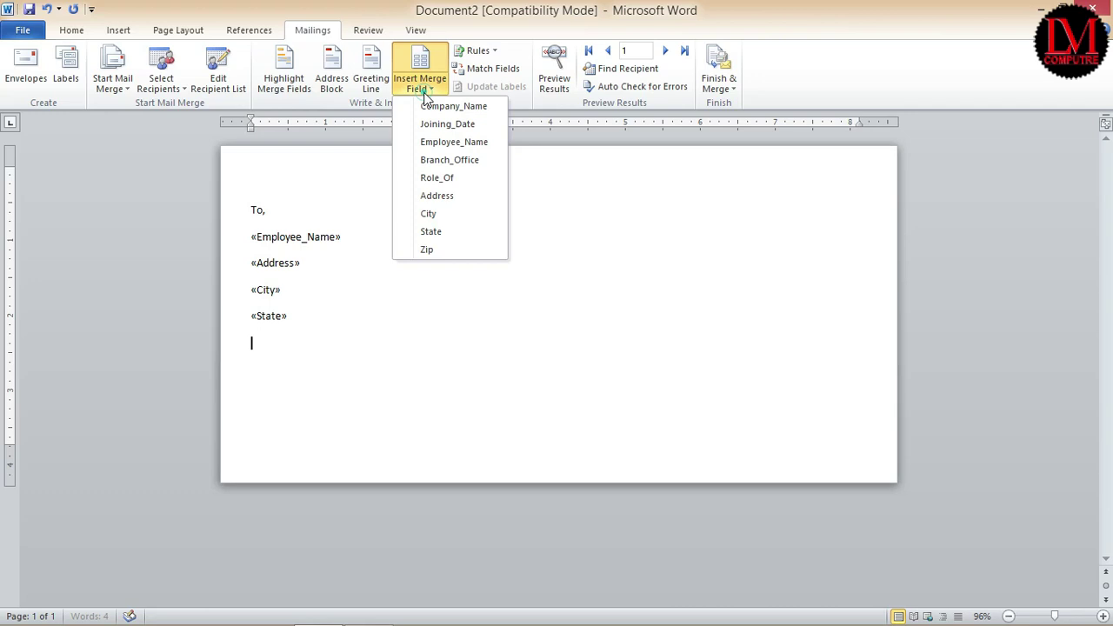
left_click(426, 250)
left_click_drag(239, 208, 222, 357)
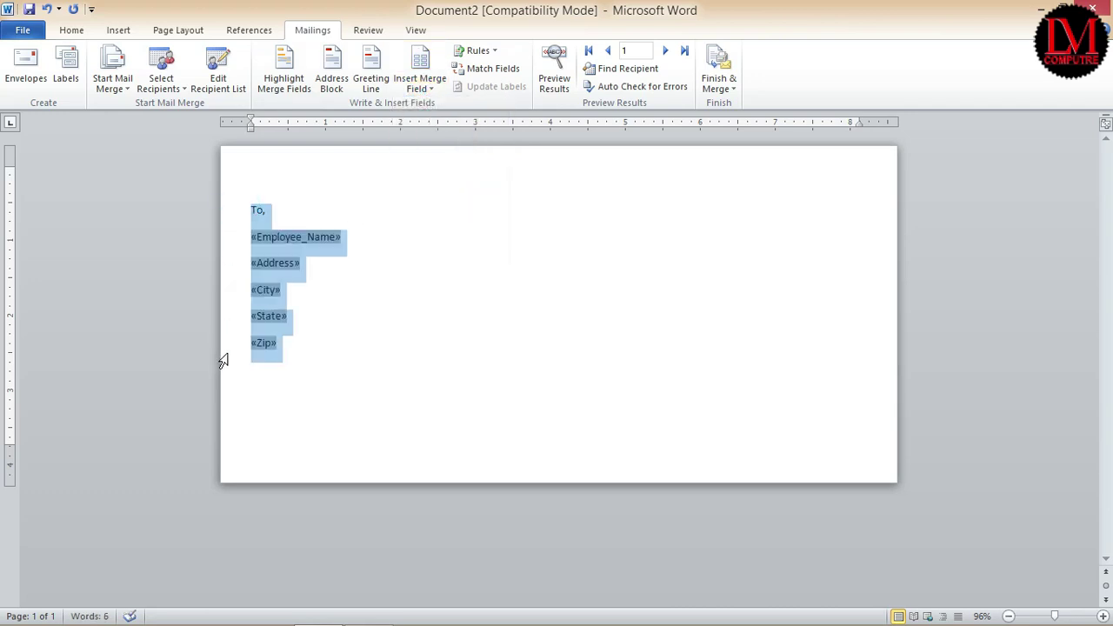
- Give the To address lines Single line spacing with 0 pt space after
left_click(71, 30)
left_click(446, 80)
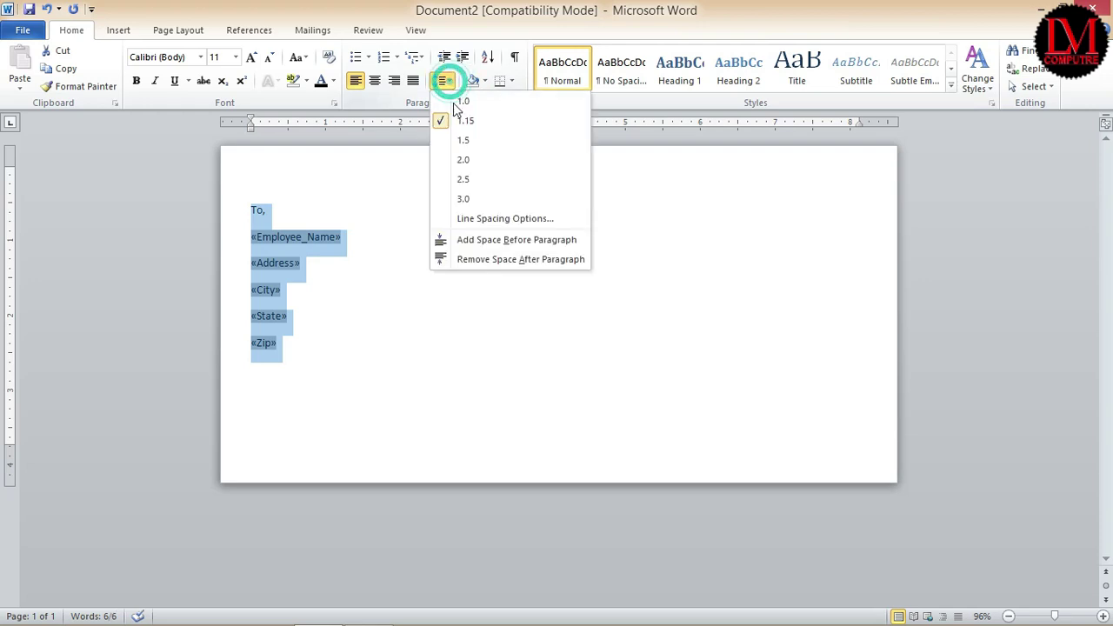
left_click(498, 217)
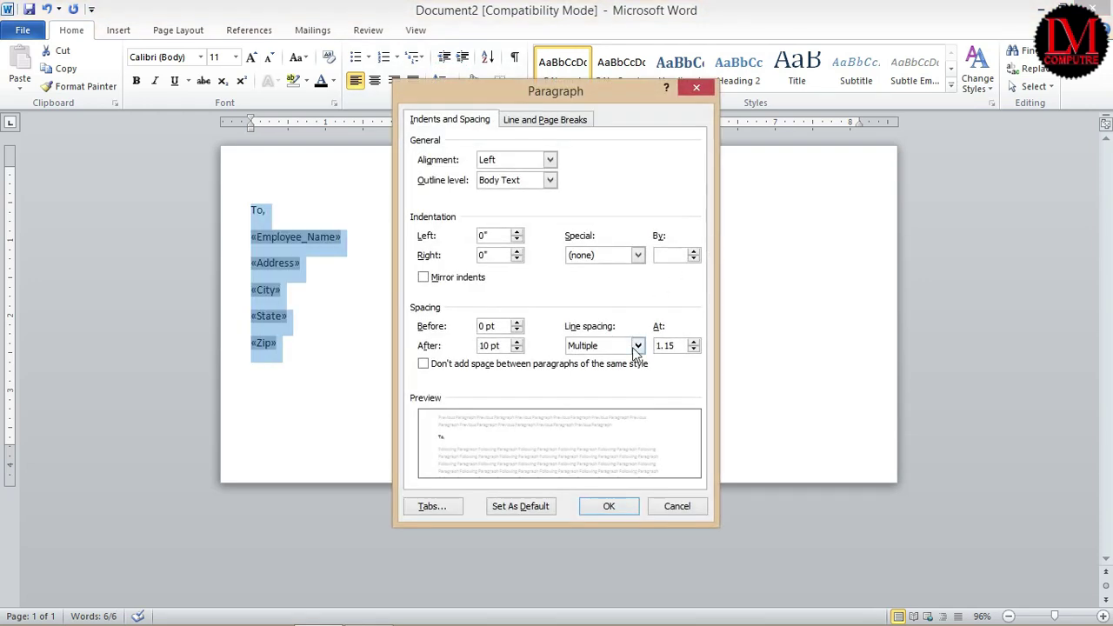
left_click(637, 346)
left_click(581, 360)
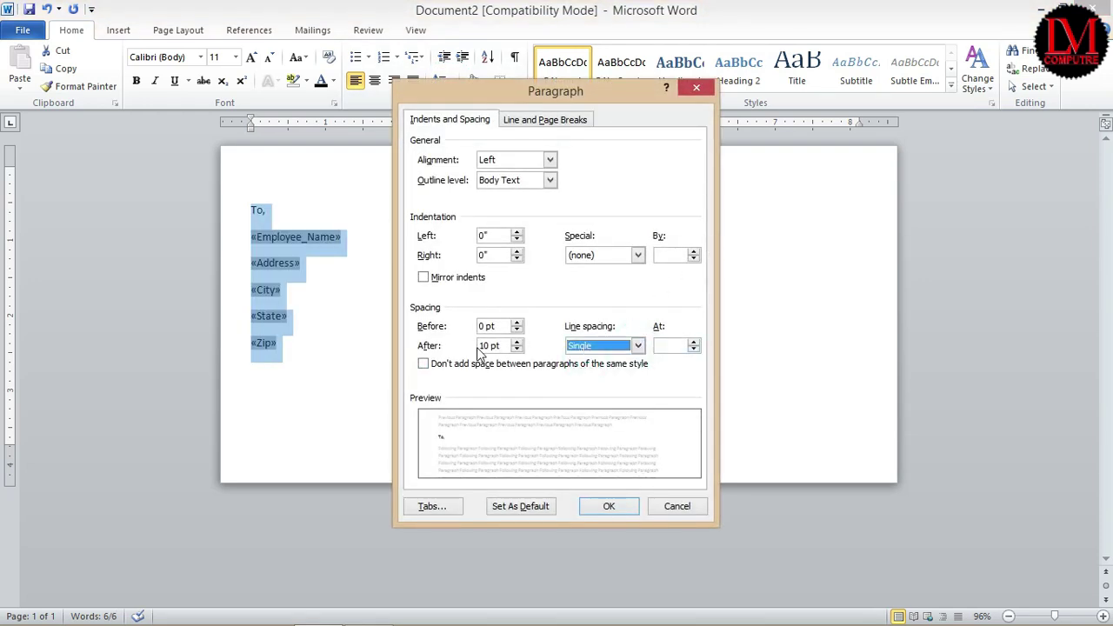
left_click(517, 350)
left_click(517, 349)
left_click(517, 350)
left_click(609, 507)
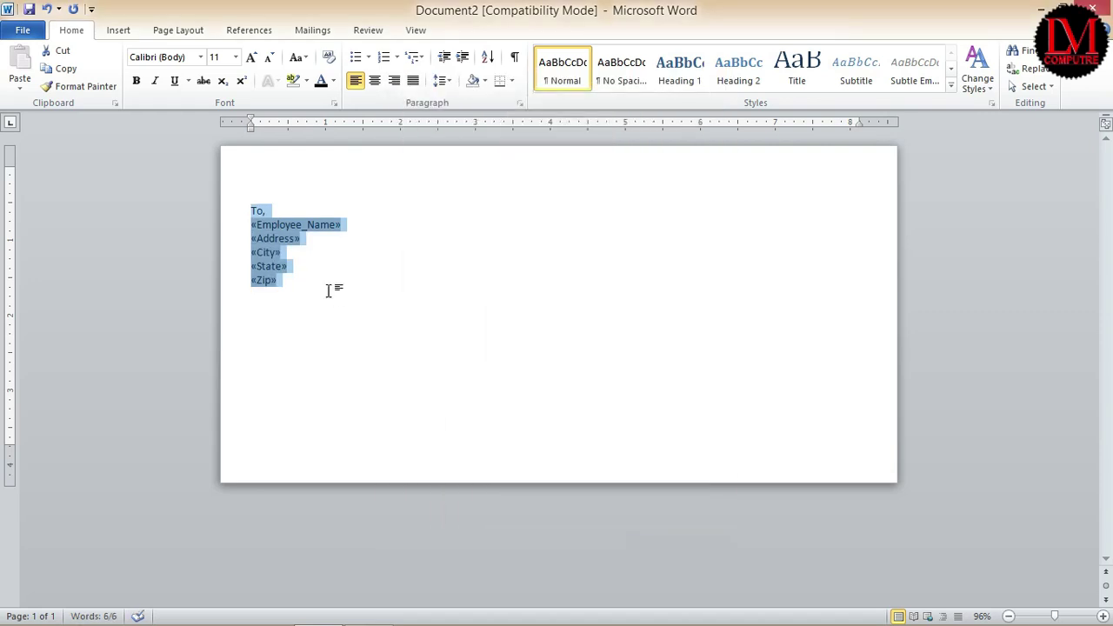
left_click(313, 266)
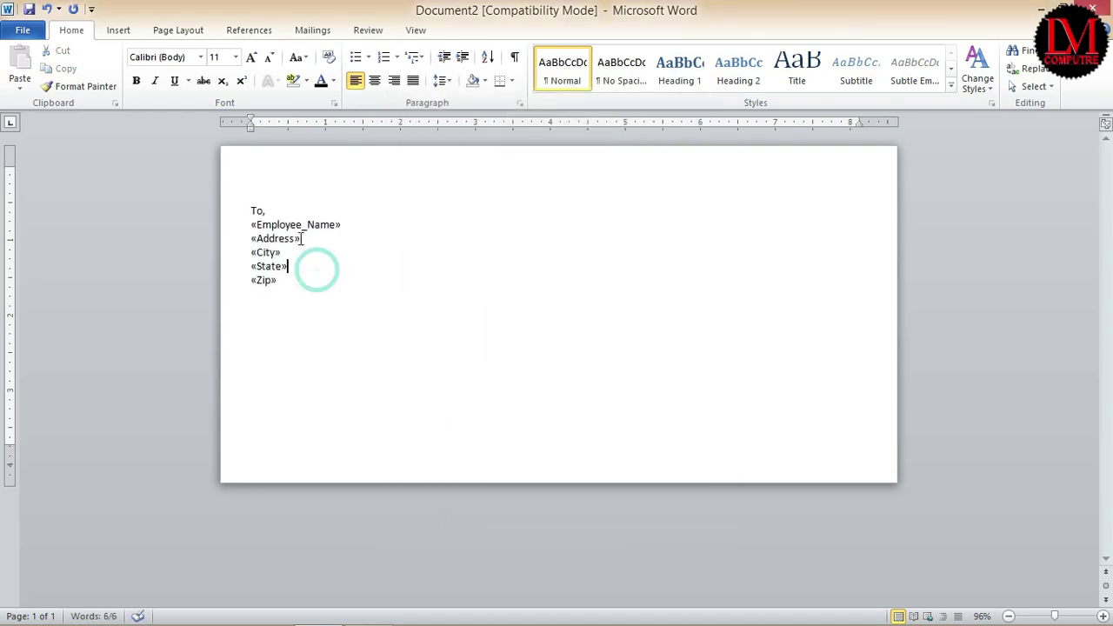
left_click(522, 374)
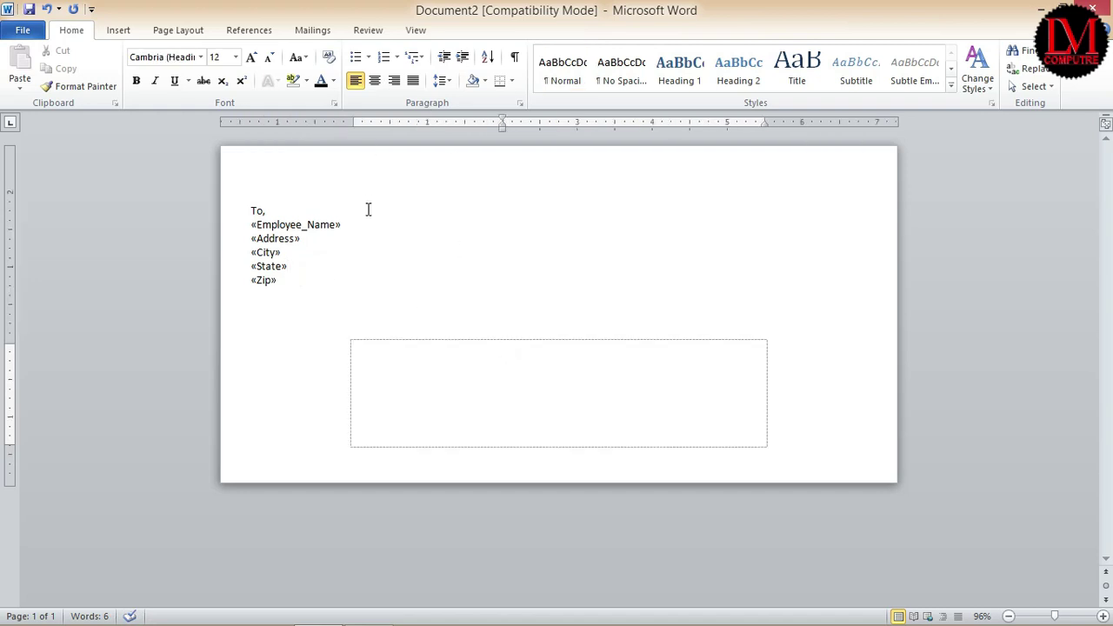
- Write 'From :' with Company_Name and Branch_Office fields in the return area, then preview results
type("From :")
left_click(297, 33)
left_click(420, 83)
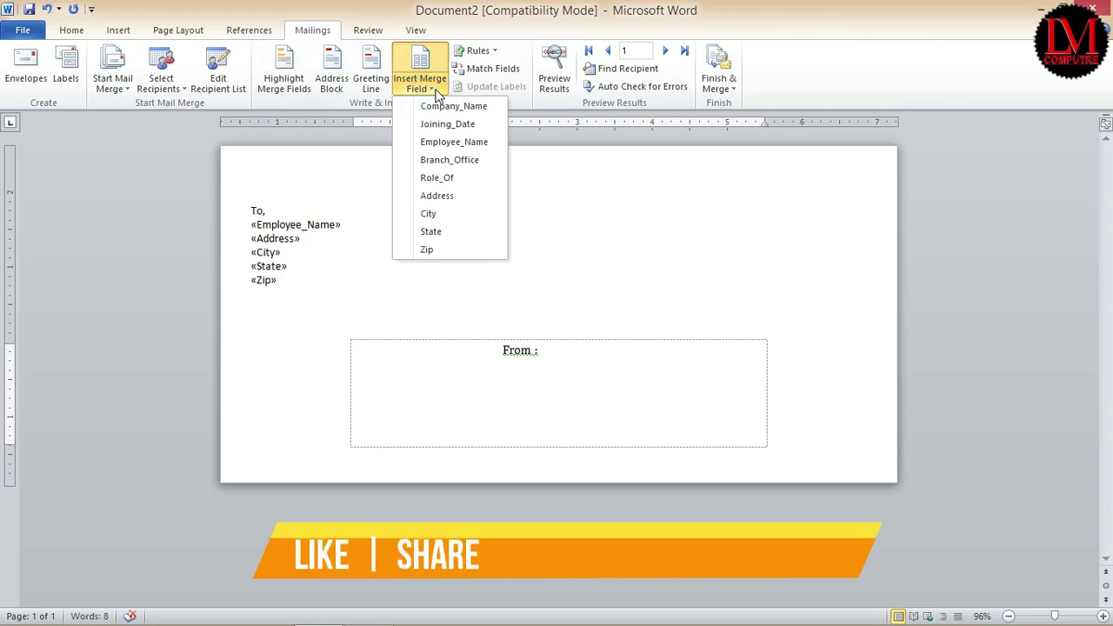
left_click(440, 106)
key("Return")
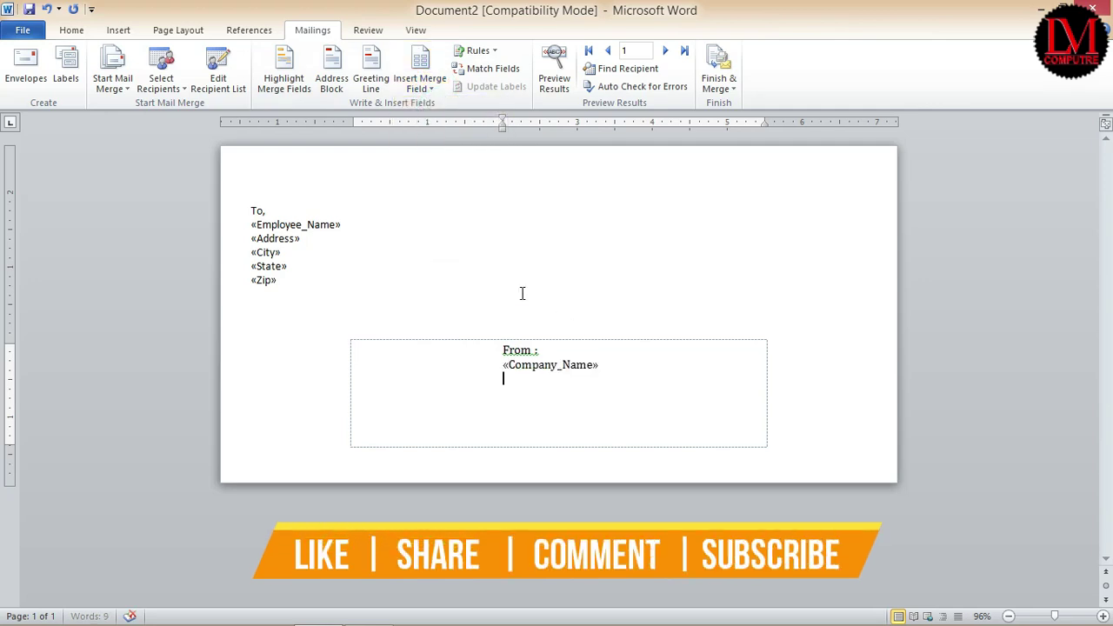
left_click(421, 82)
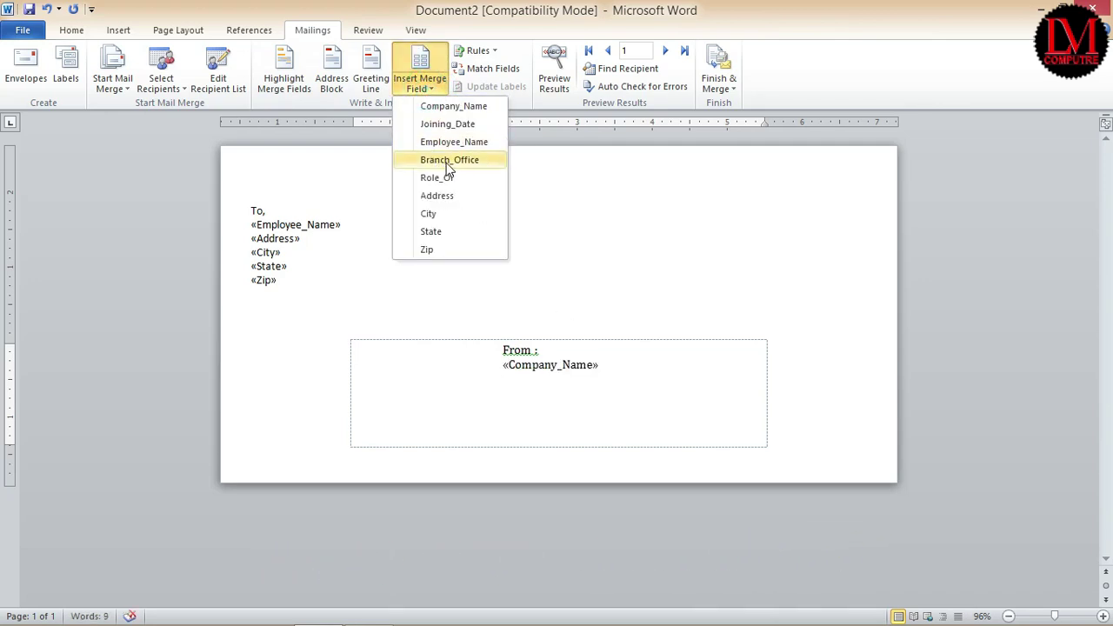
left_click(447, 166)
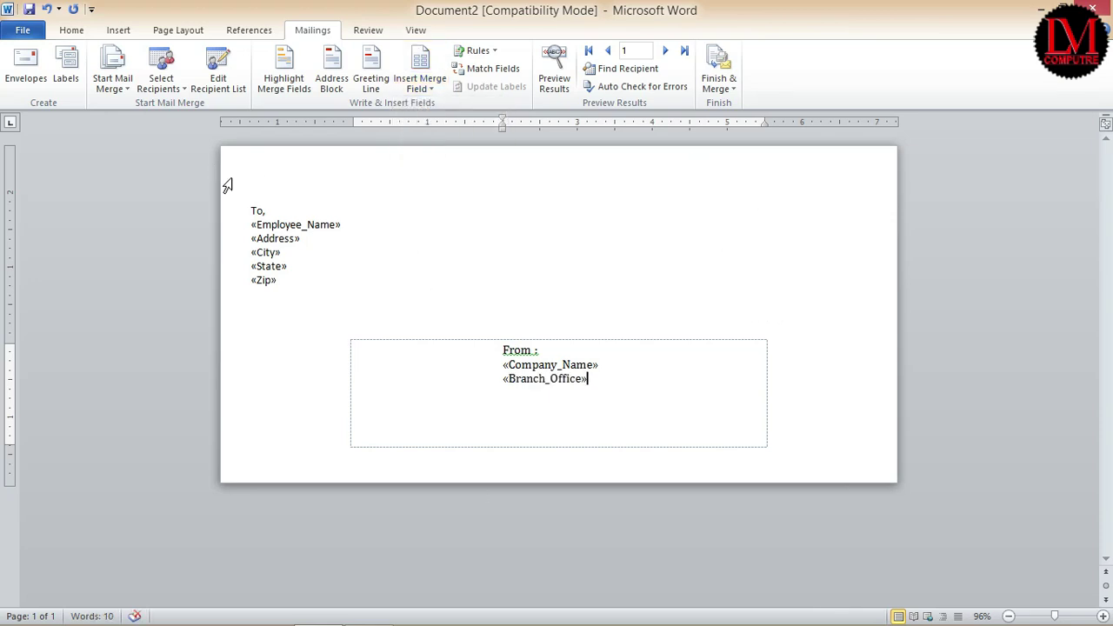
left_click(554, 72)
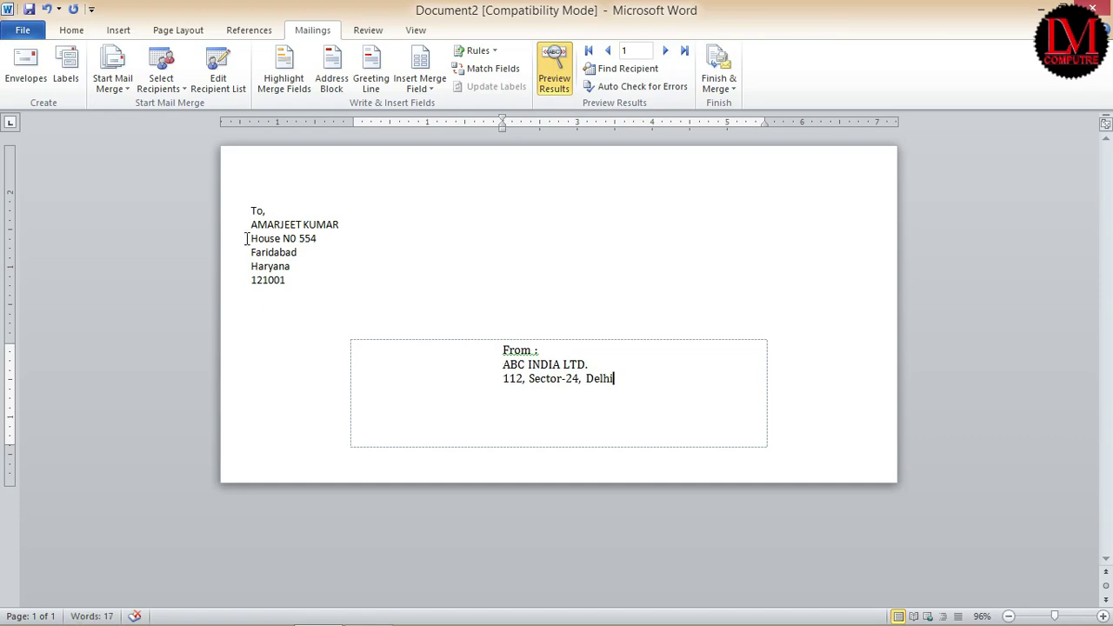
- Make the To address lines bold at 14 pt
left_click_drag(235, 213, 230, 285)
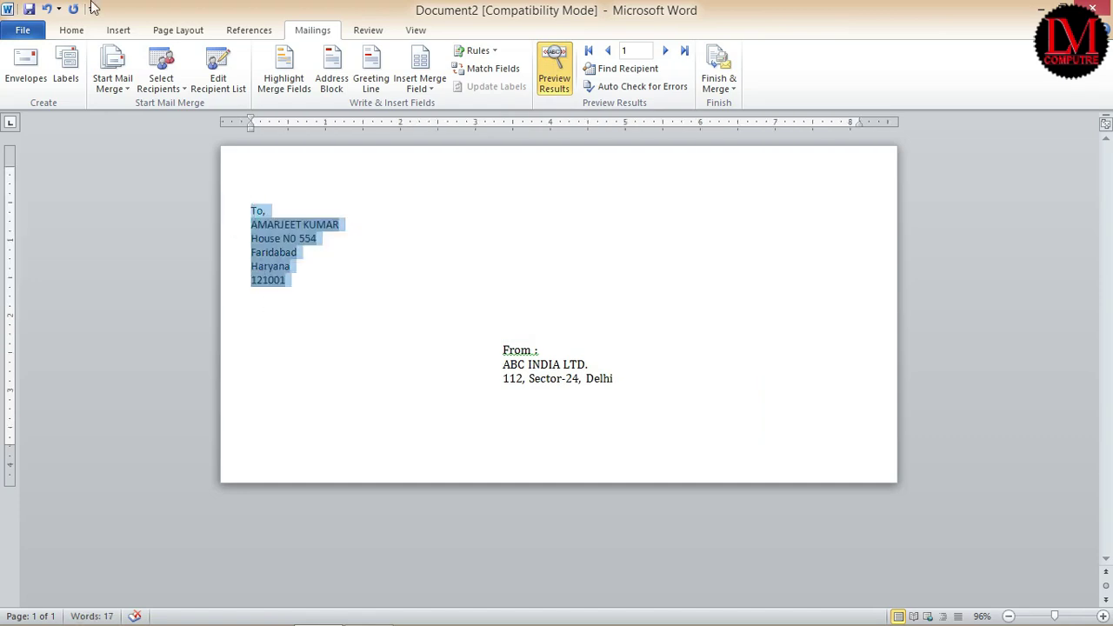
left_click(71, 30)
left_click(135, 80)
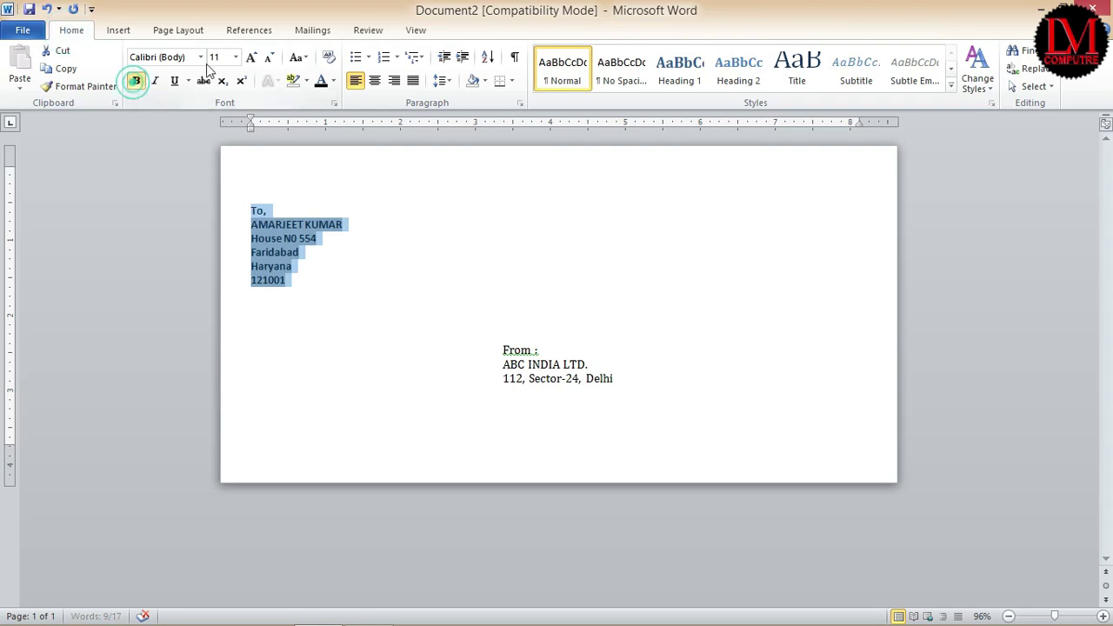
left_click(251, 57)
left_click(251, 56)
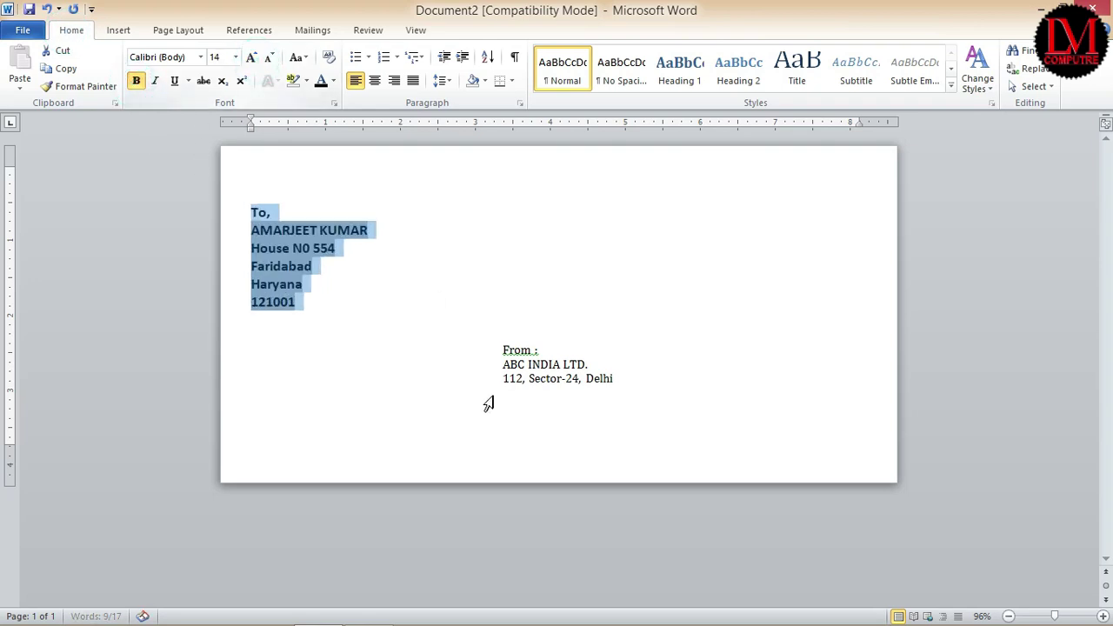
- Make the From block bold at 16 pt
left_click_drag(488, 405, 457, 346)
left_click(135, 80)
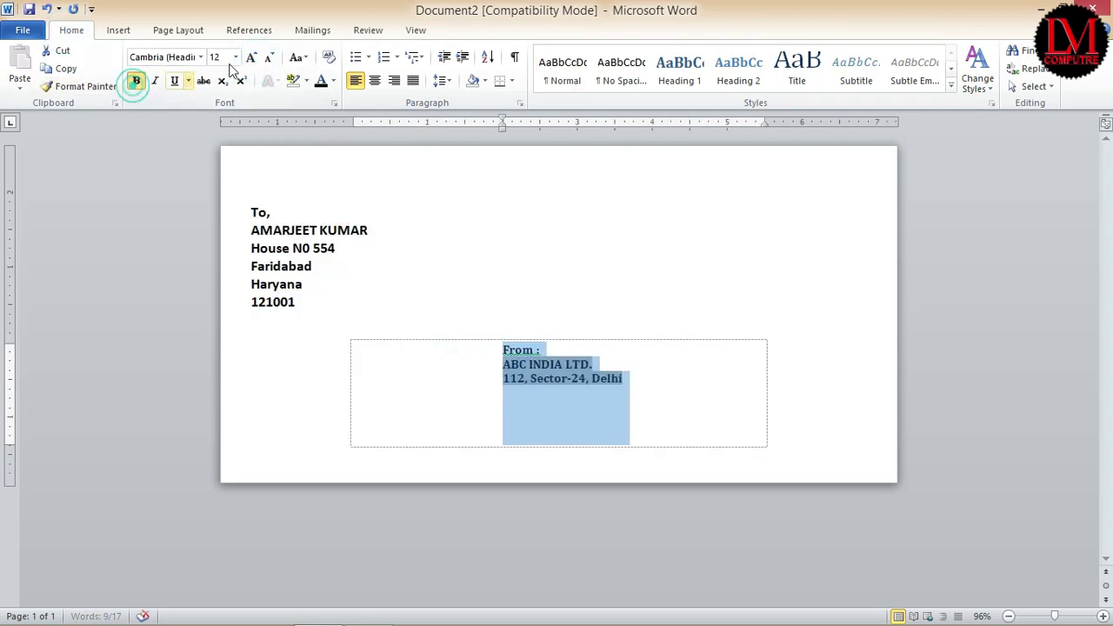
left_click(251, 57)
left_click(252, 56)
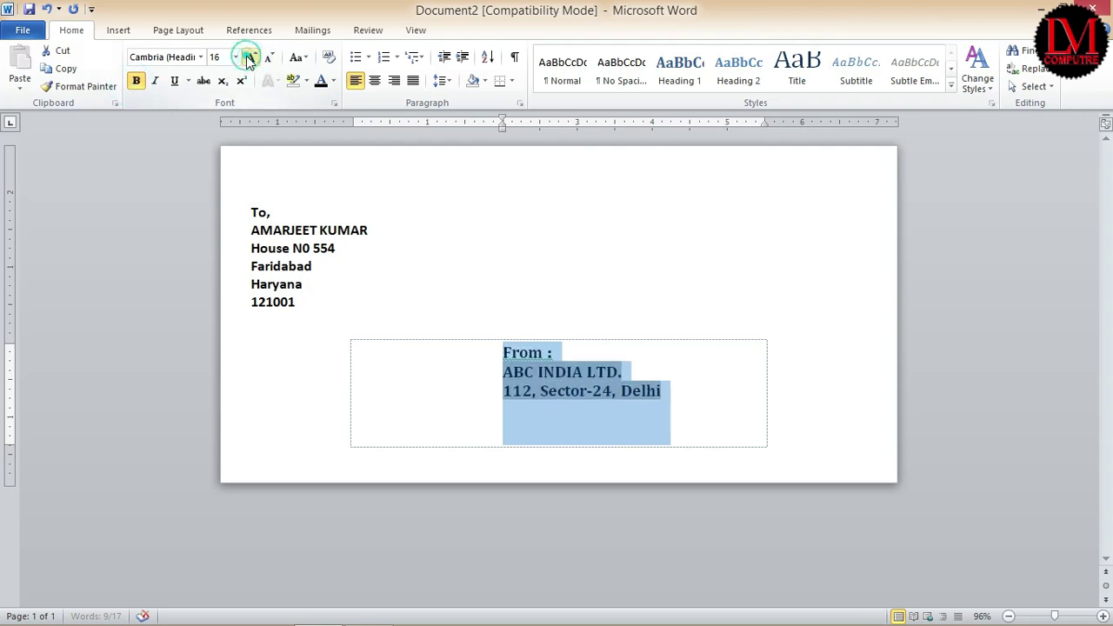
left_click(632, 268)
left_click(309, 30)
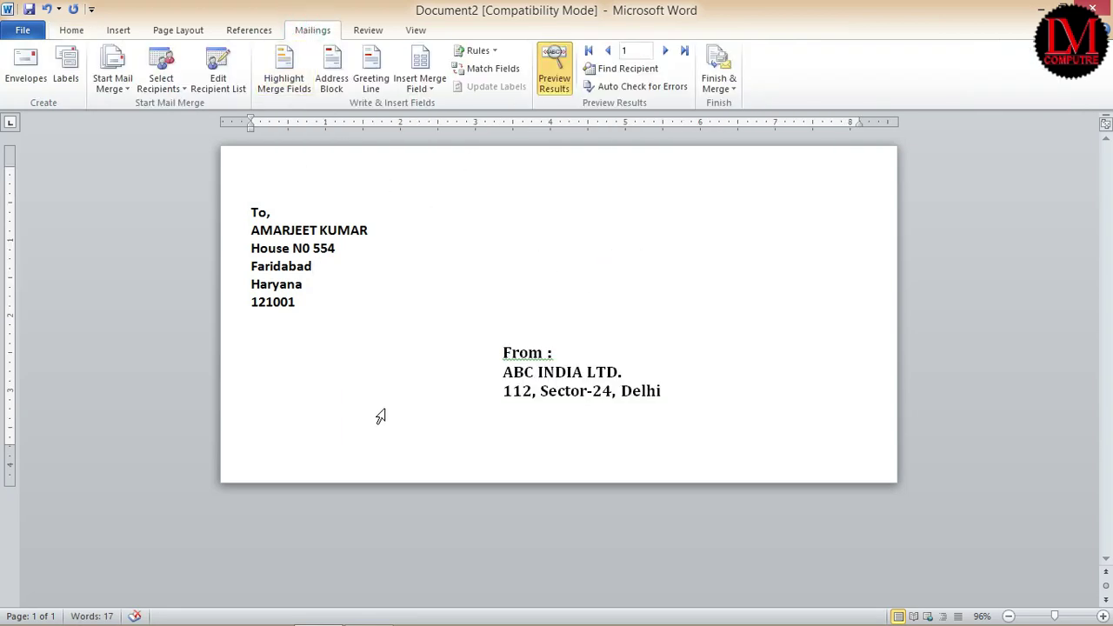
- Merge all records into a new Envelopes2 document and scroll through its 38 envelopes
left_click(725, 91)
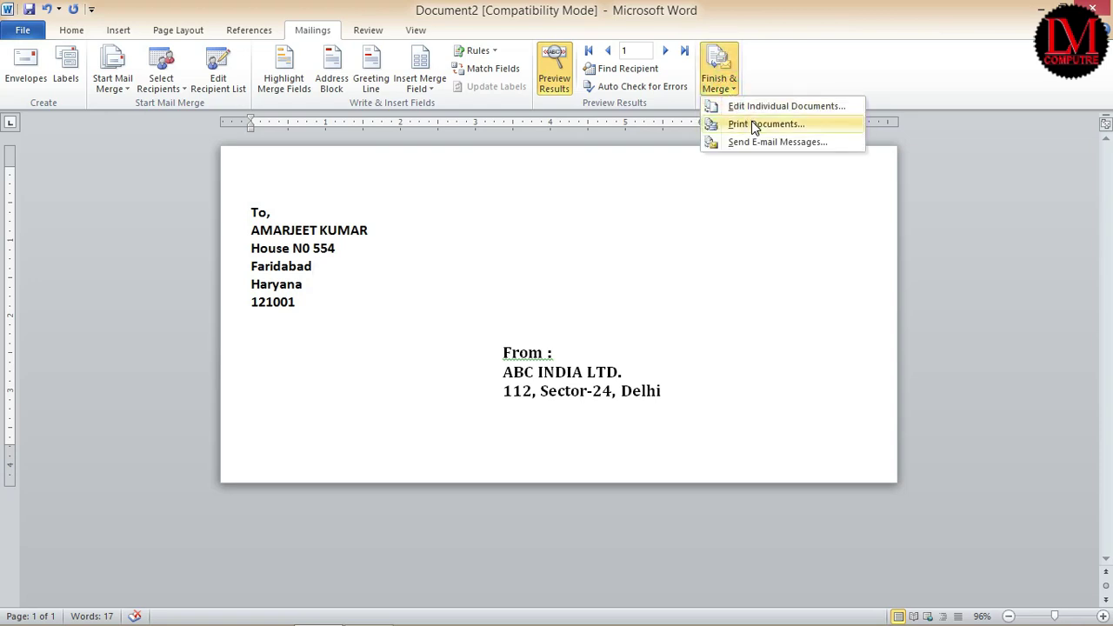
left_click(759, 106)
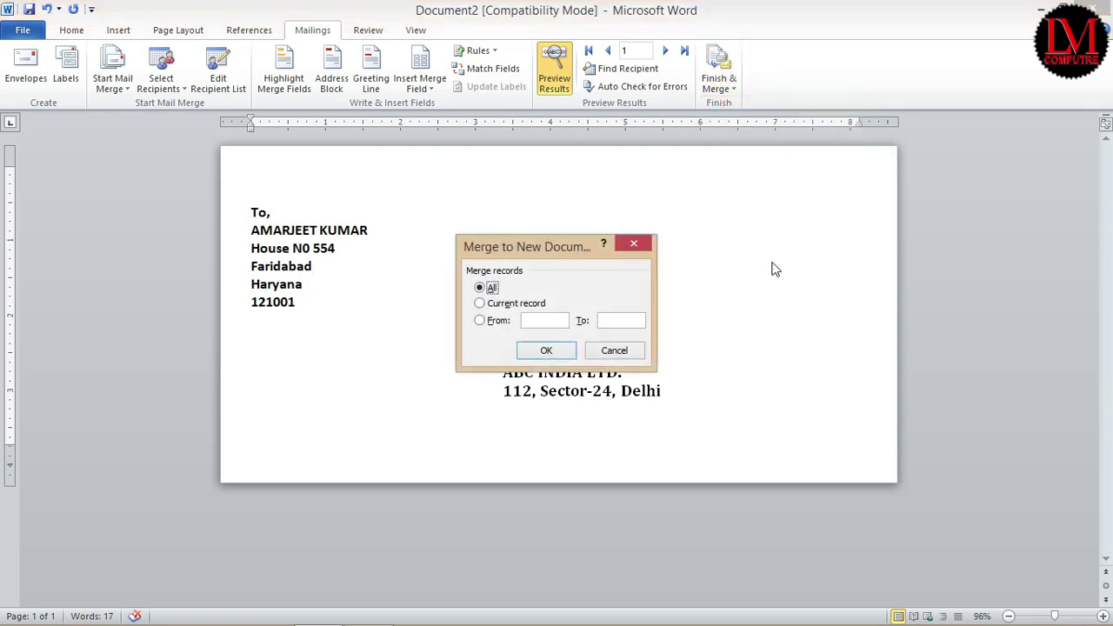
left_click(547, 353)
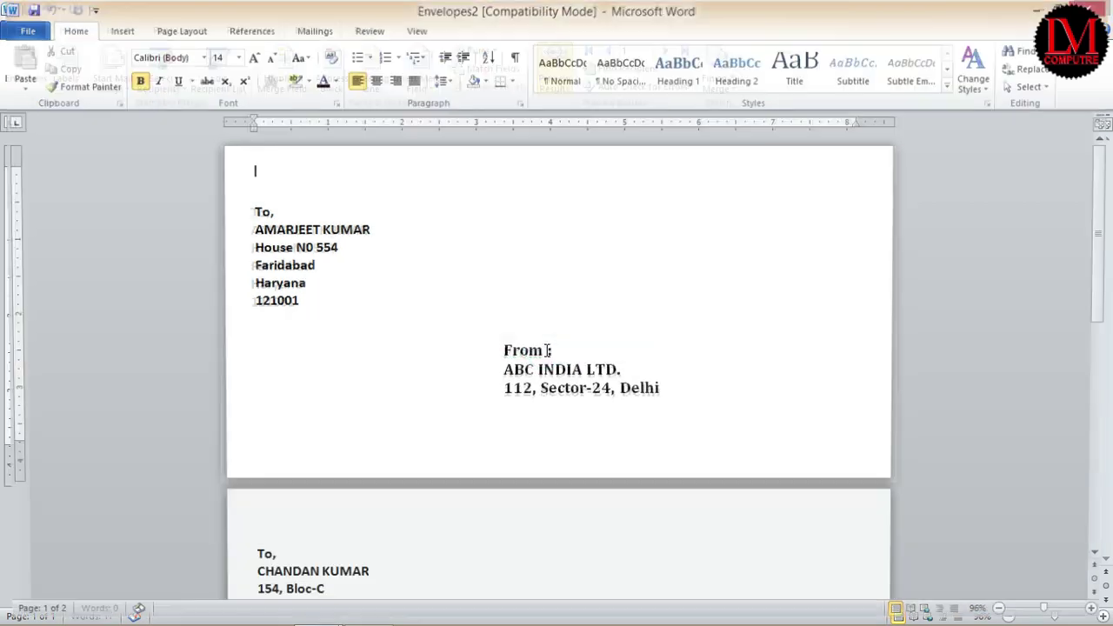
scroll(581, 383, "down", 2)
scroll(581, 383, "down", 3)
scroll(582, 383, "down", 3)
scroll(581, 383, "down", 3)
scroll(581, 383, "down", 3)
scroll(581, 383, "down", 4)
scroll(581, 384, "down", 5)
scroll(581, 383, "down", 4)
scroll(581, 384, "down", 4)
scroll(581, 383, "down", 4)
scroll(581, 384, "down", 2)
scroll(581, 384, "down", 2)
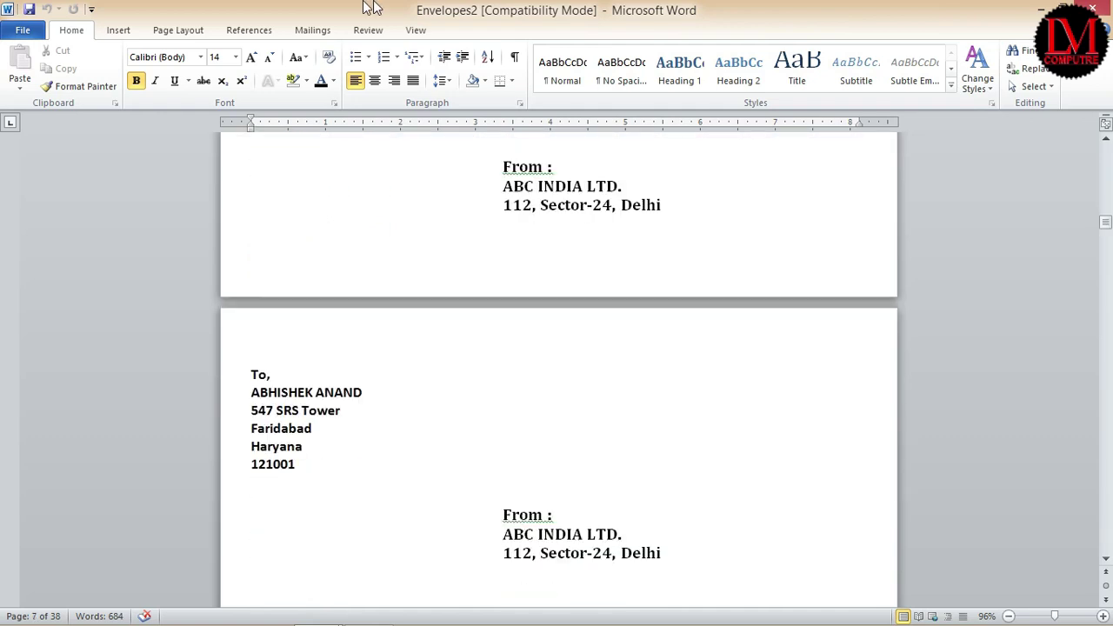
left_click(313, 29)
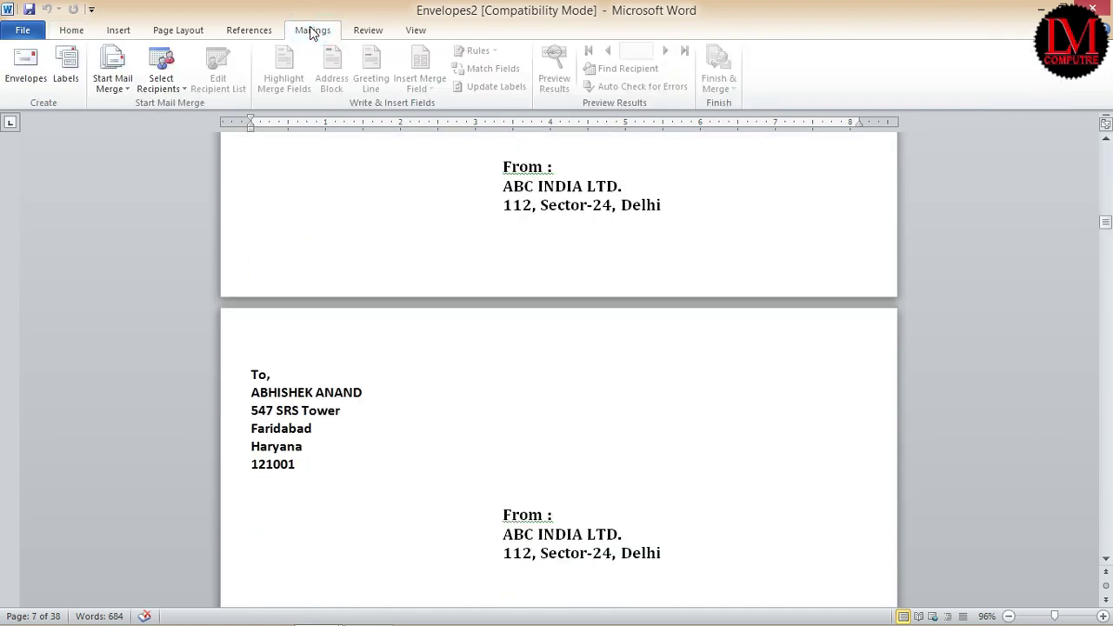
left_click(114, 90)
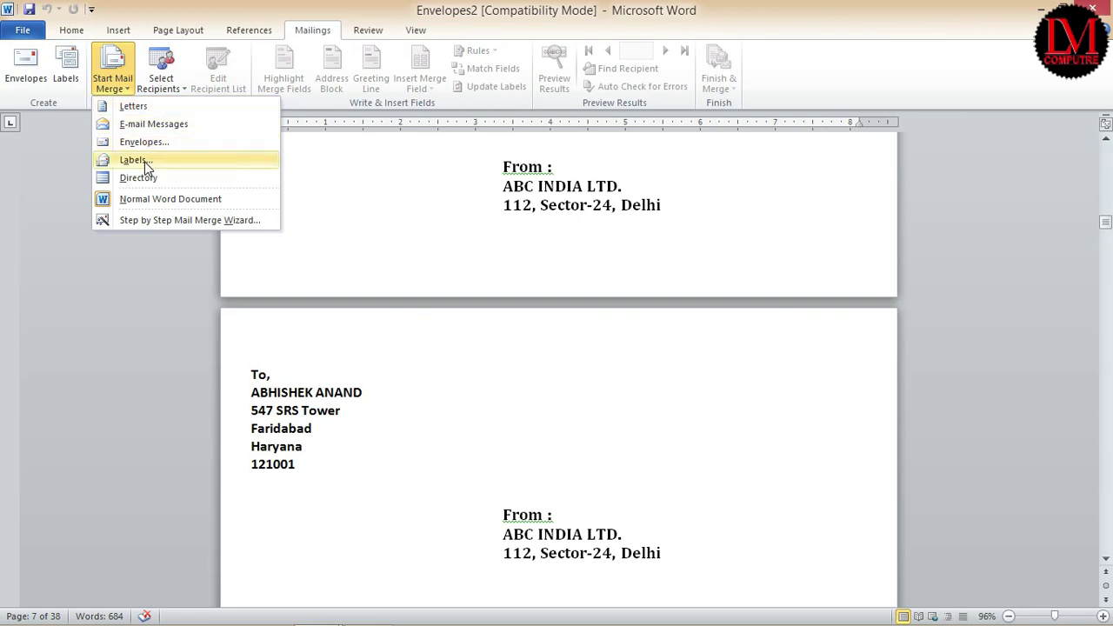
left_click(451, 250)
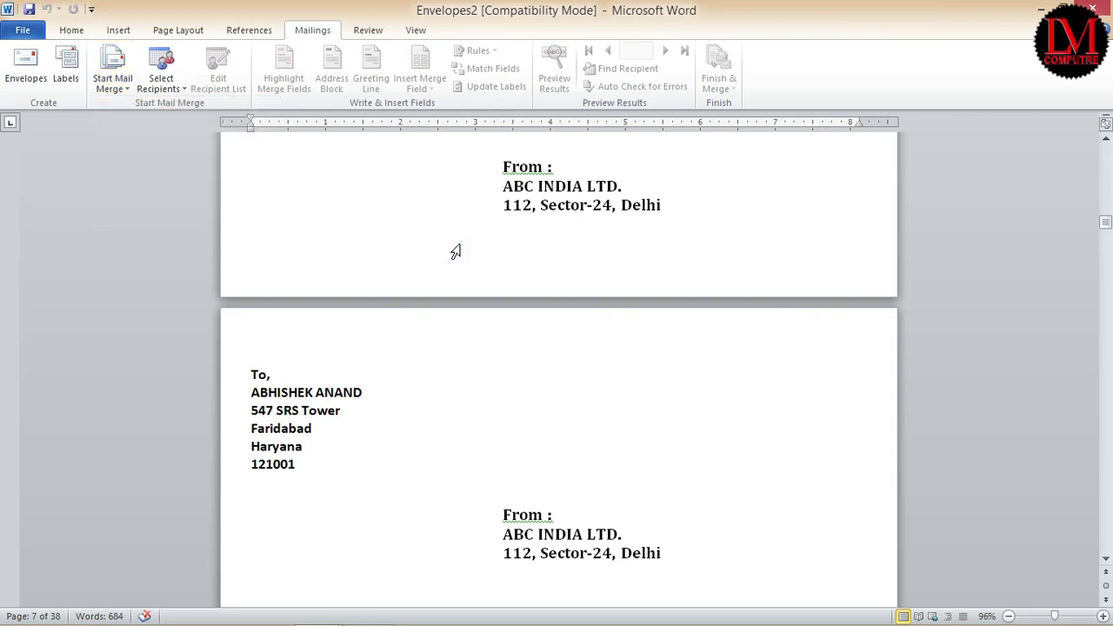
scroll(548, 242, "down", 10)
scroll(548, 243, "up", 5)
scroll(548, 243, "up", 5)
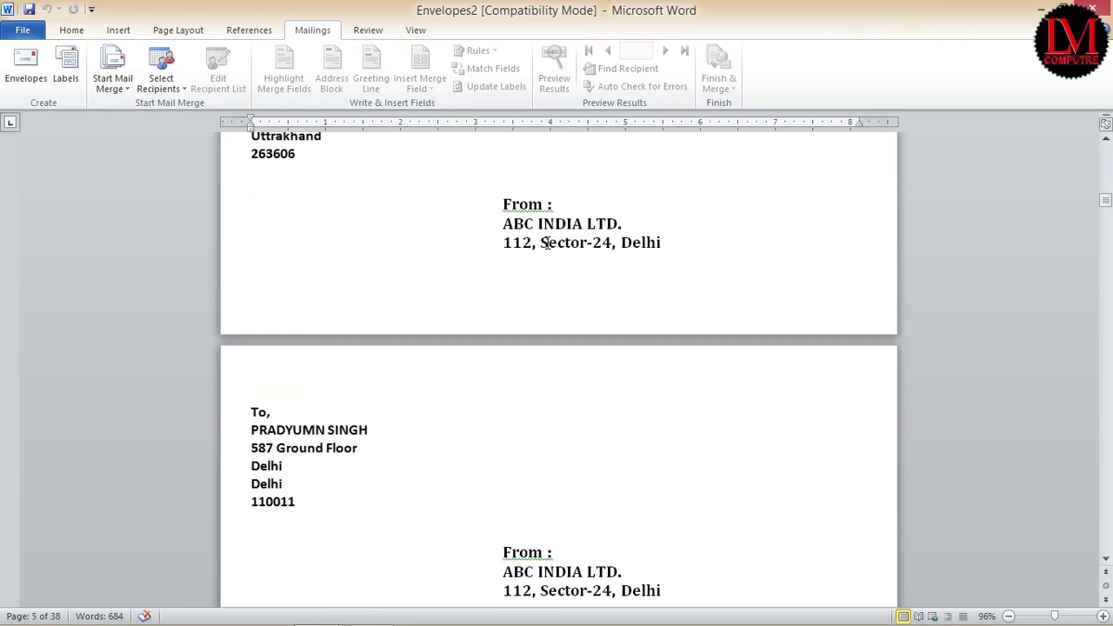